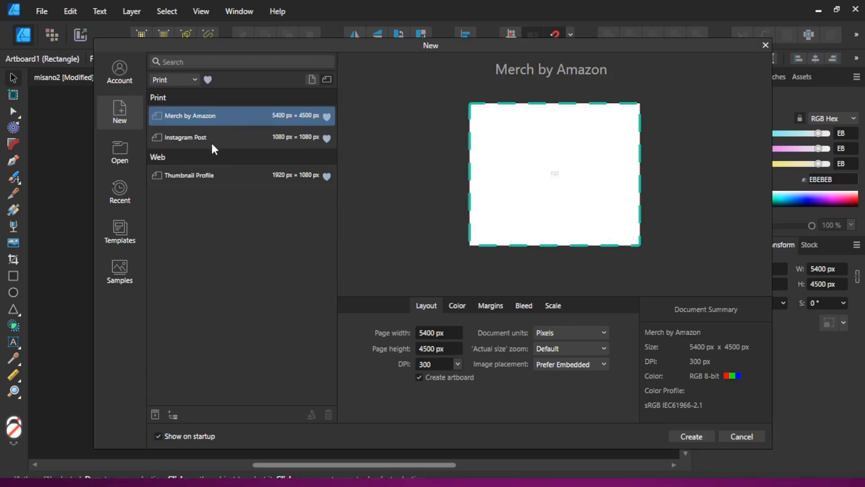
Create a portrait 4500 × 5400 px artboard document at 300 DPI from the Merch by Amazon preset
{"action": "left_click", "coordinate": [207, 114]}
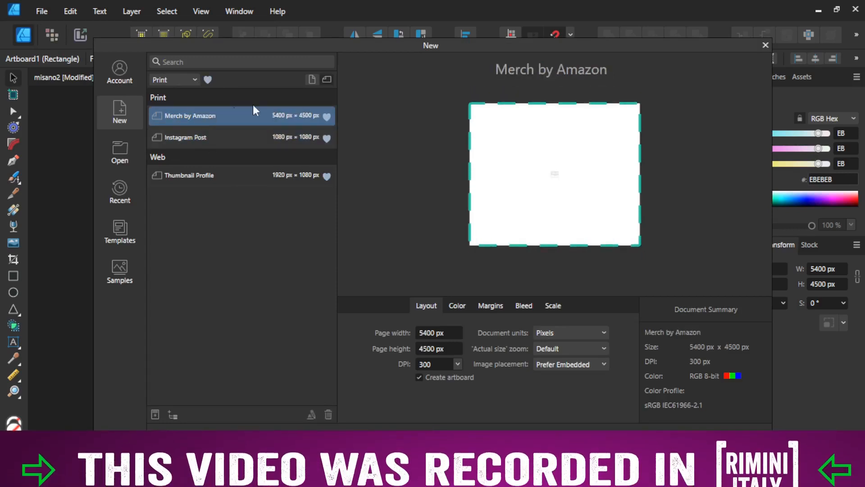
{"action": "left_click", "coordinate": [314, 80]}
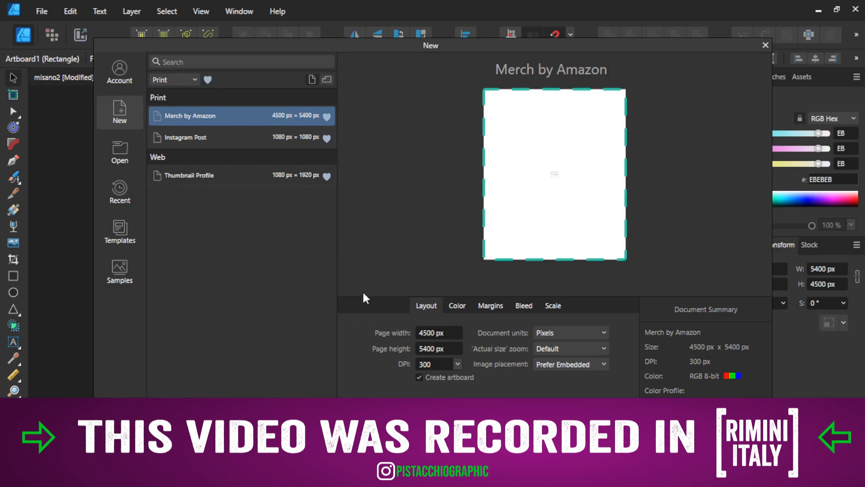
{"action": "left_click", "coordinate": [705, 422]}
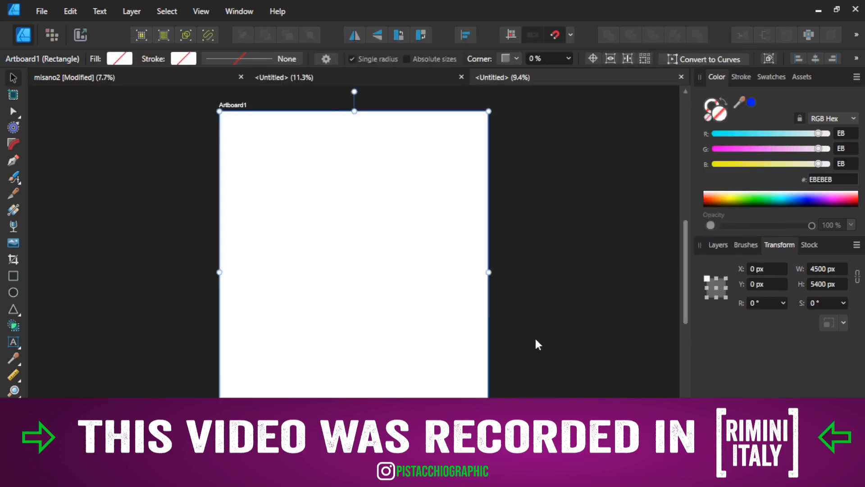
{"action": "left_click", "coordinate": [536, 221]}
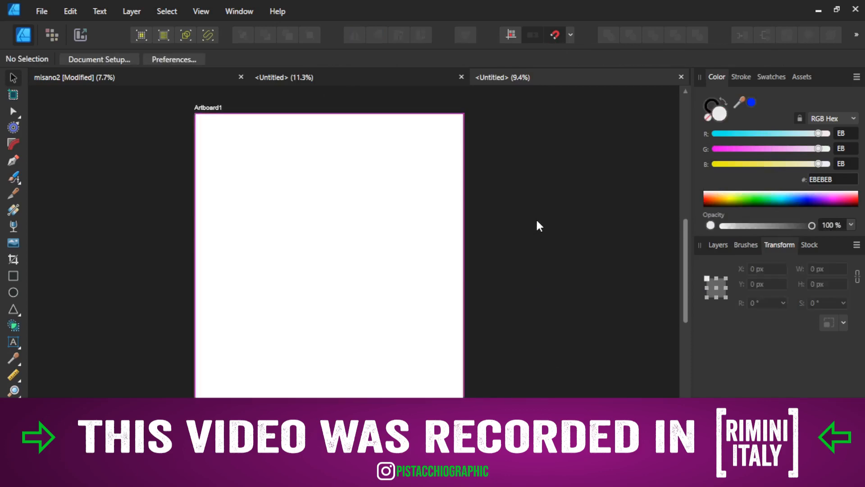
{"action": "left_click", "coordinate": [42, 11]}
{"action": "left_click", "coordinate": [113, 363]}
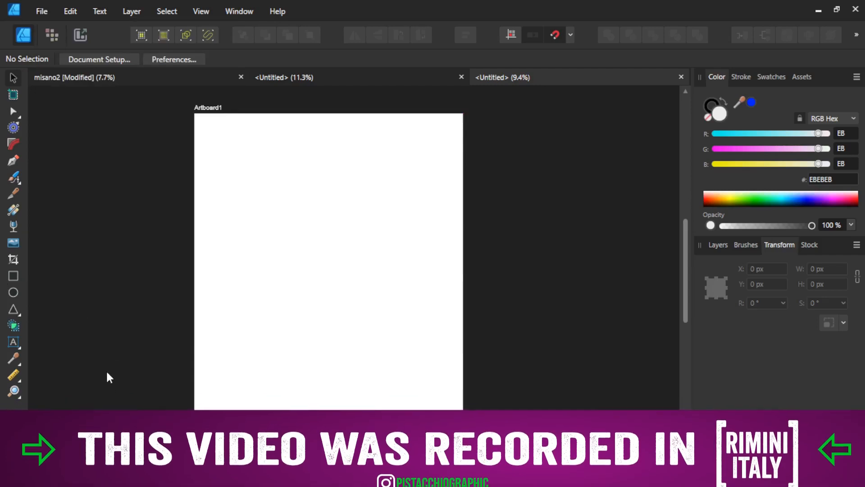
Add the art text "MISANO" to the upper half of the artboard, scaled down to about 197.8 pt within the page width
{"action": "left_click", "coordinate": [15, 342]}
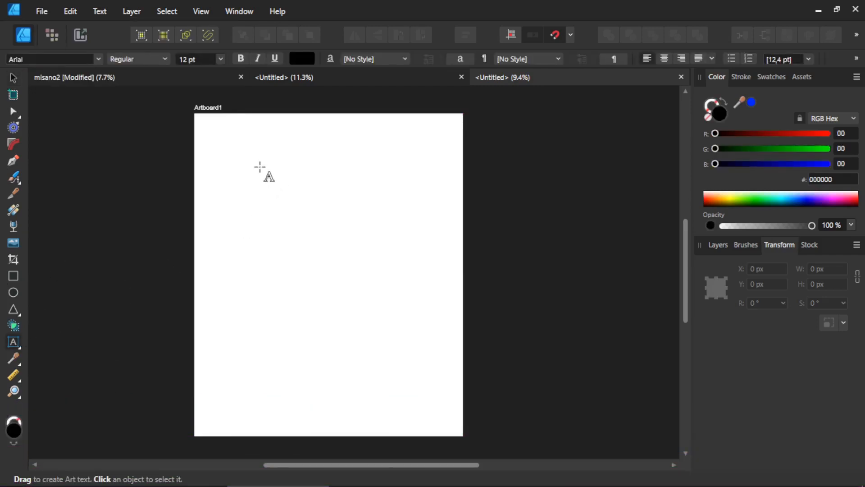
{"action": "left_click_drag", "start_coordinate": [260, 167], "coordinate": [312, 207]}
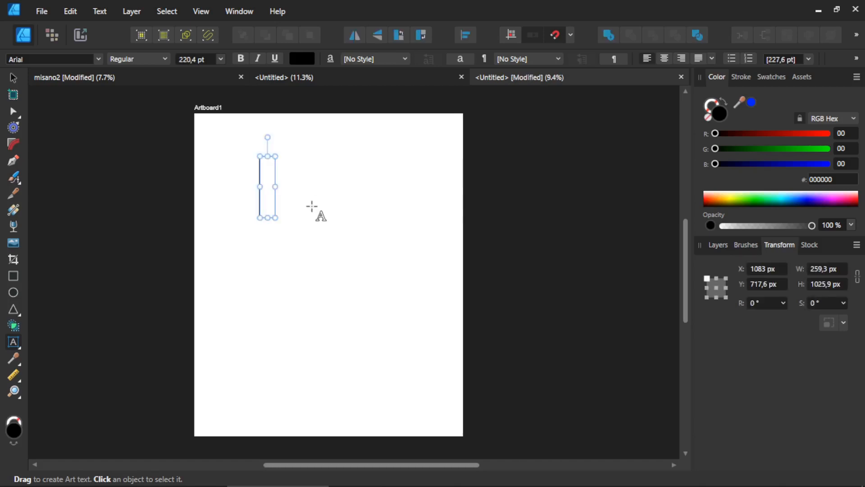
{"action": "type", "text": "MISA"}
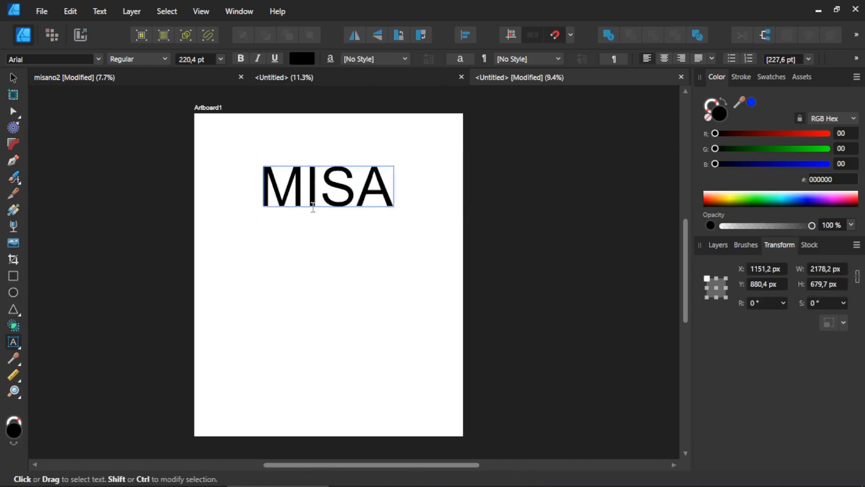
{"action": "type", "text": "NO"}
{"action": "key", "text": "Escape"}
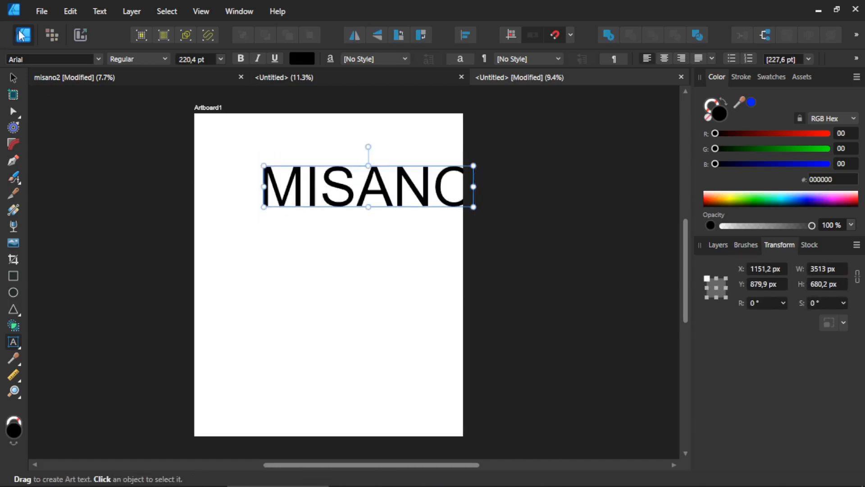
{"action": "left_click", "coordinate": [13, 79]}
{"action": "left_click_drag", "start_coordinate": [473, 207], "coordinate": [375, 228]}
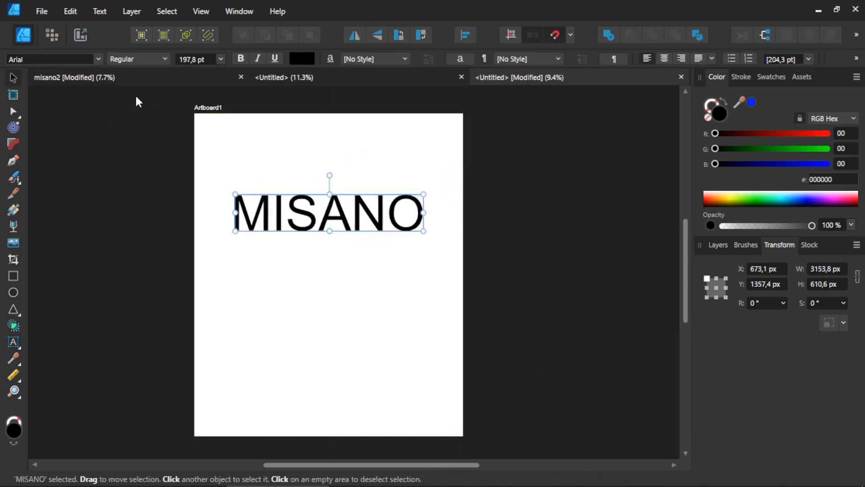
Set the MISANO text's font to Anton and move the word back to the horizontal middle of the artboard
{"action": "left_click", "coordinate": [97, 59]}
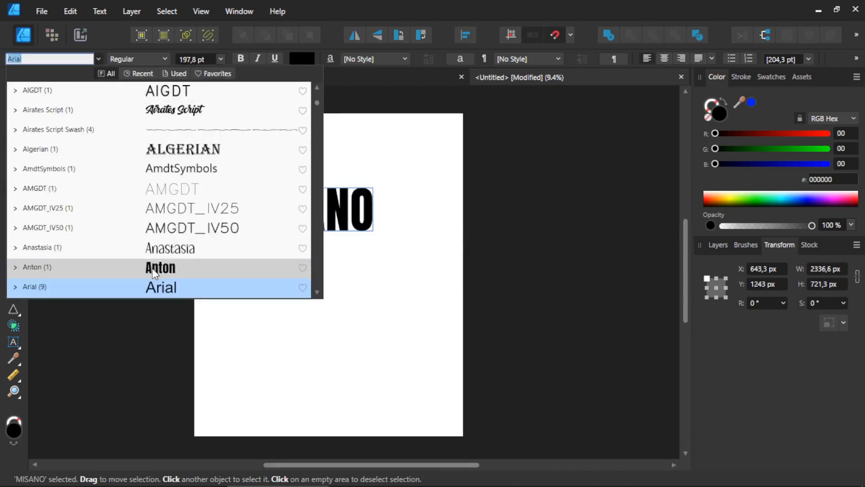
{"action": "left_click", "coordinate": [154, 267]}
{"action": "left_click_drag", "start_coordinate": [297, 218], "coordinate": [323, 223]}
{"action": "scroll", "coordinate": [324, 223], "scroll_direction": "up", "scroll_amount": 2}
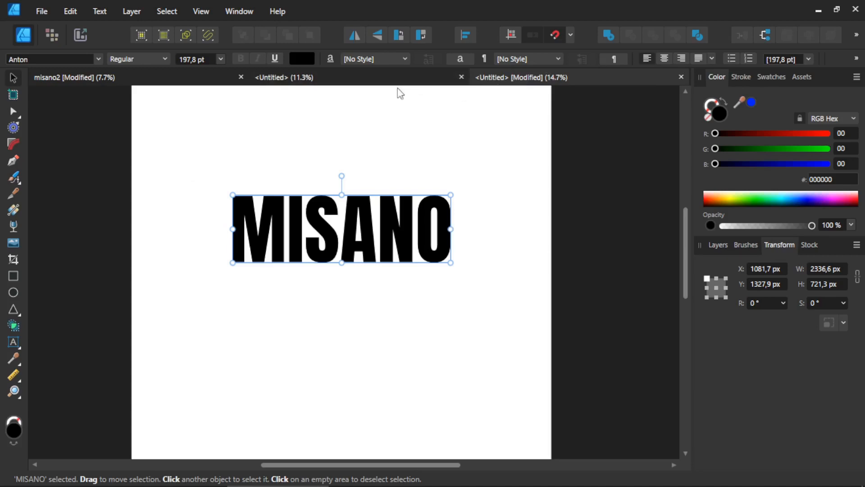
Convert the MISANO text to curves and apply an Arc - Horizontal warp group with a value of 14 %
{"action": "left_click", "coordinate": [857, 60]}
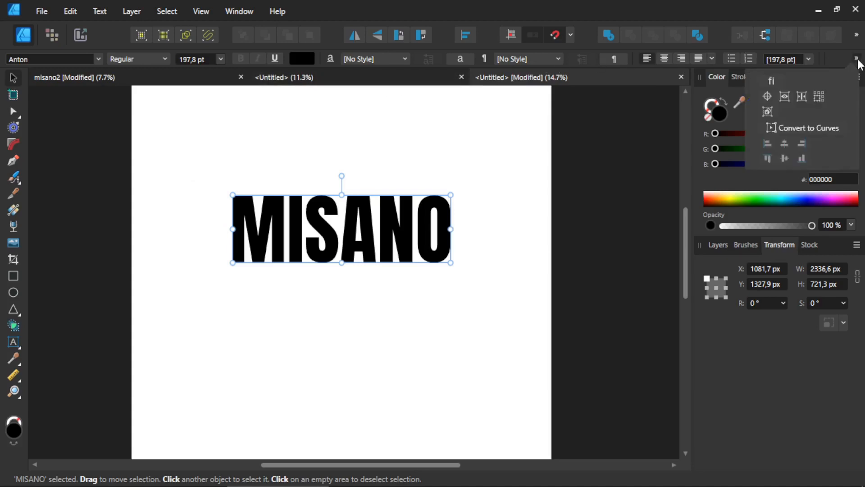
{"action": "left_click", "coordinate": [814, 126]}
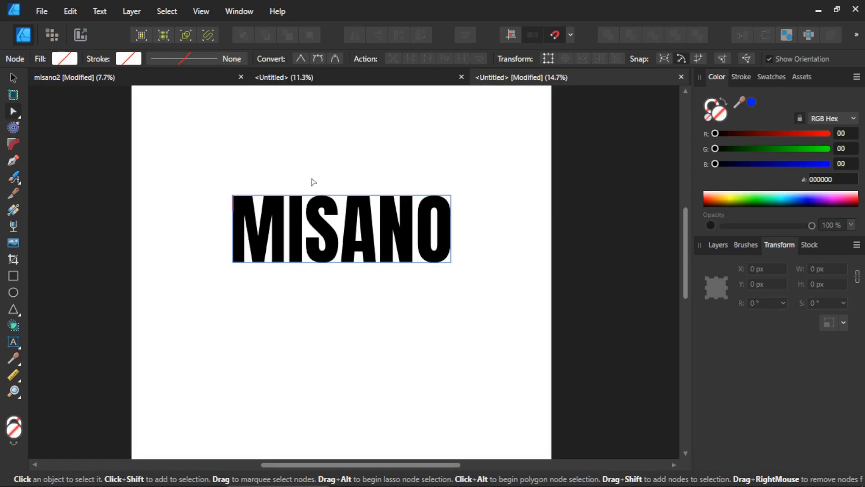
{"action": "left_click", "coordinate": [130, 11]}
{"action": "mouse_move", "coordinate": [293, 67]}
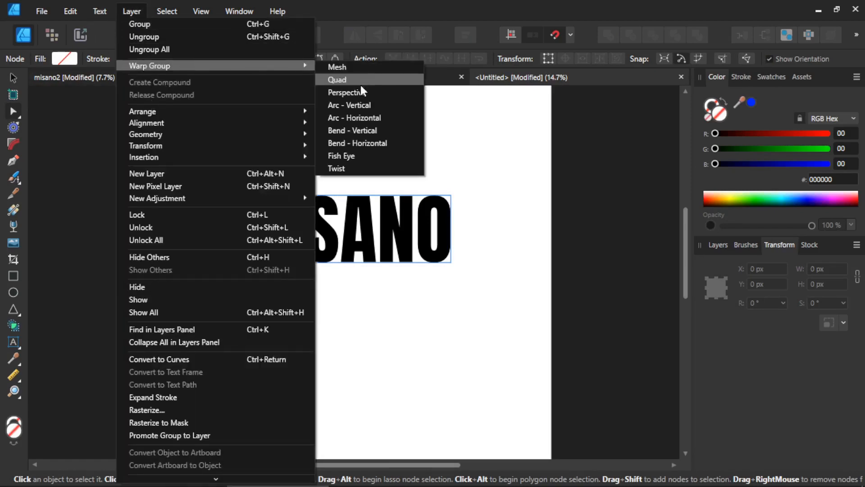
{"action": "left_click", "coordinate": [358, 117]}
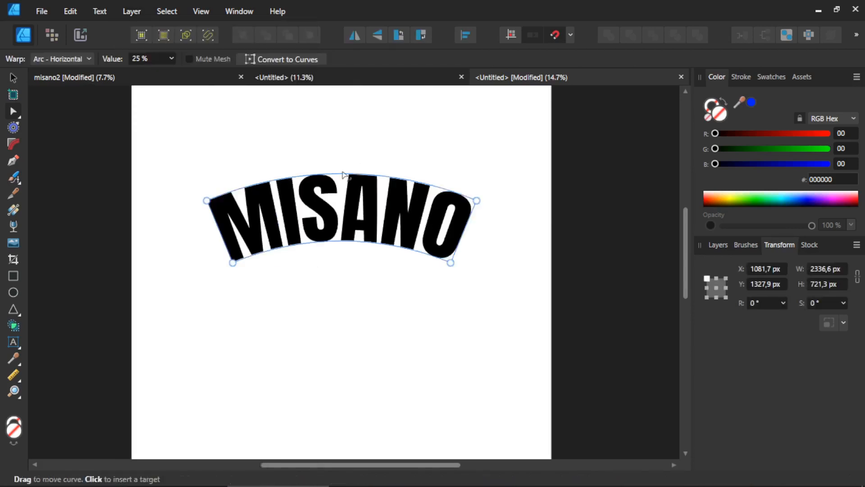
{"action": "scroll", "coordinate": [140, 59], "scroll_direction": "down", "scroll_amount": 9}
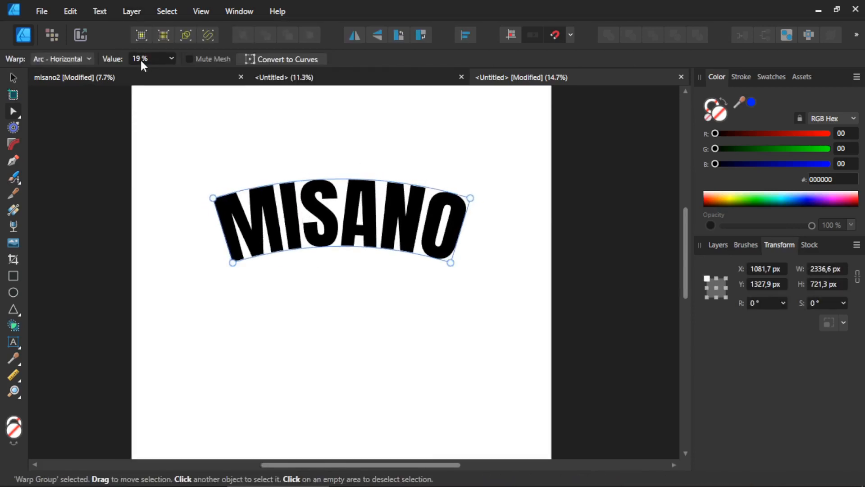
{"action": "scroll", "coordinate": [140, 59], "scroll_direction": "down", "scroll_amount": 1}
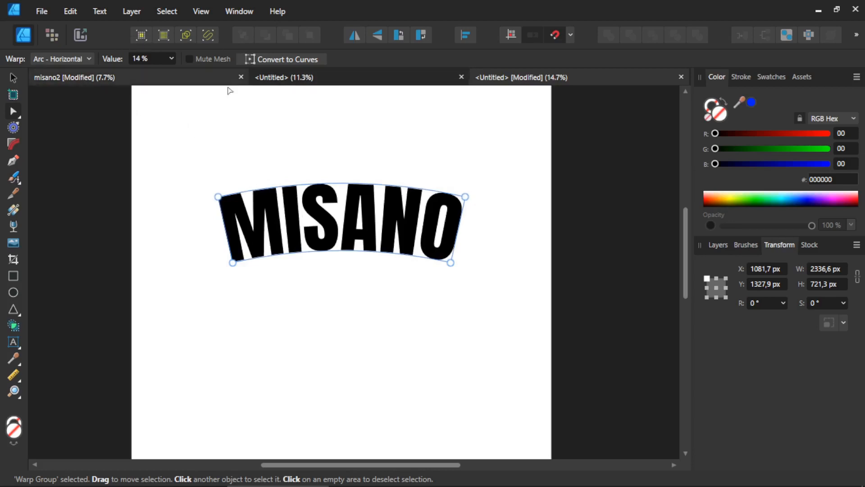
Convert the arc warp to curves and, with the rulers shown, place a horizontal guide just below the lettering at about 2200 px
{"action": "key", "text": "ctrl+r"}
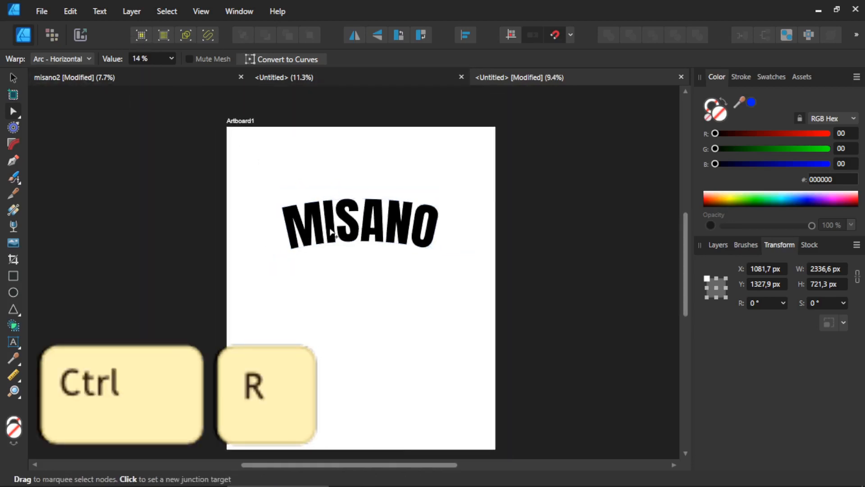
{"action": "key", "text": "ctrl+r"}
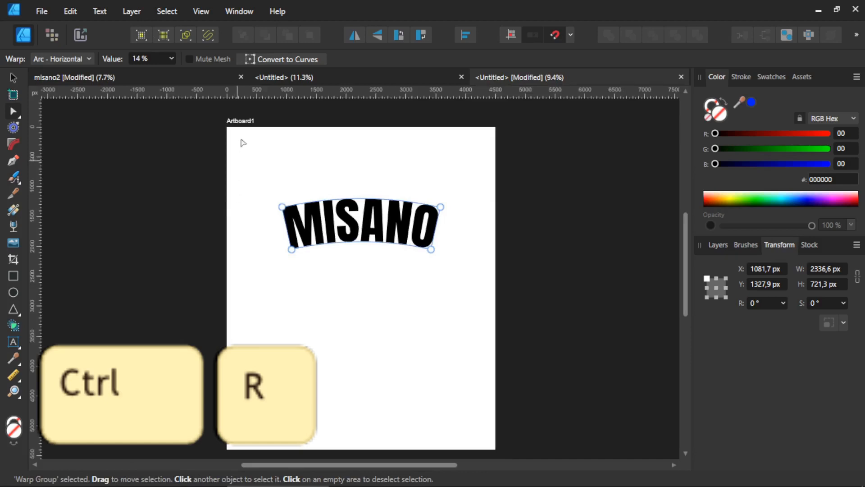
{"action": "left_click", "coordinate": [305, 61]}
{"action": "left_click_drag", "start_coordinate": [297, 92], "coordinate": [307, 254]}
{"action": "scroll", "coordinate": [309, 252], "scroll_direction": "up", "scroll_amount": 2, "text": "ctrl"}
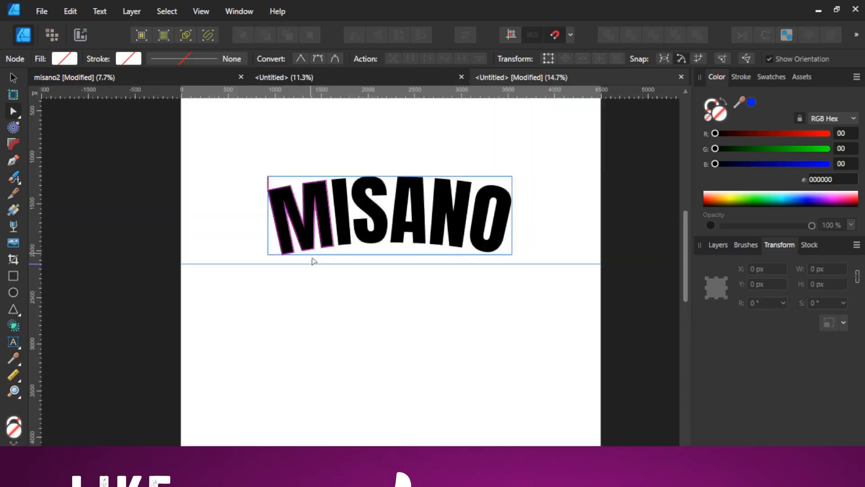
{"action": "key", "text": "v"}
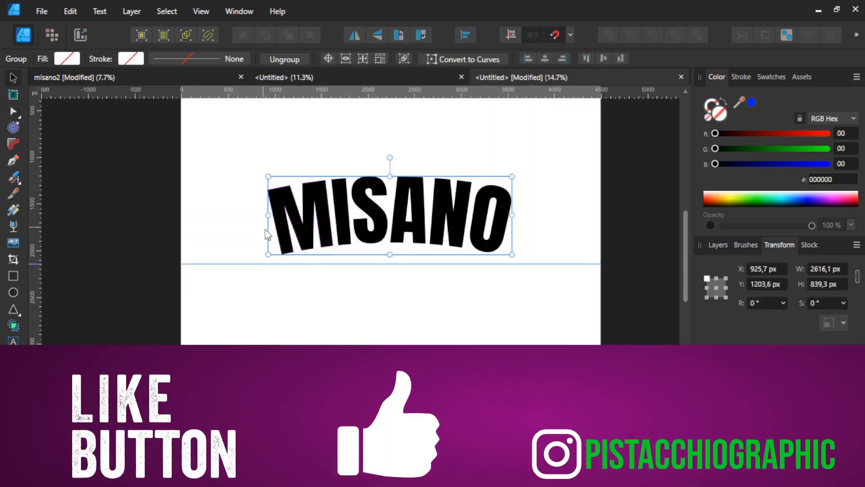
{"action": "left_click_drag", "start_coordinate": [300, 261], "coordinate": [302, 269]}
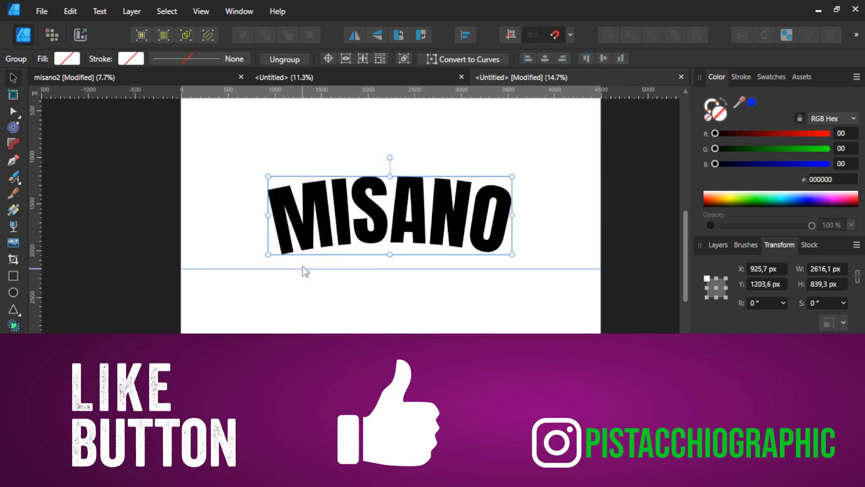
Apply a Perspective warp to the lettering, pull both lower corners outward and down to the guide, and convert the result to curves
{"action": "left_click", "coordinate": [131, 10]}
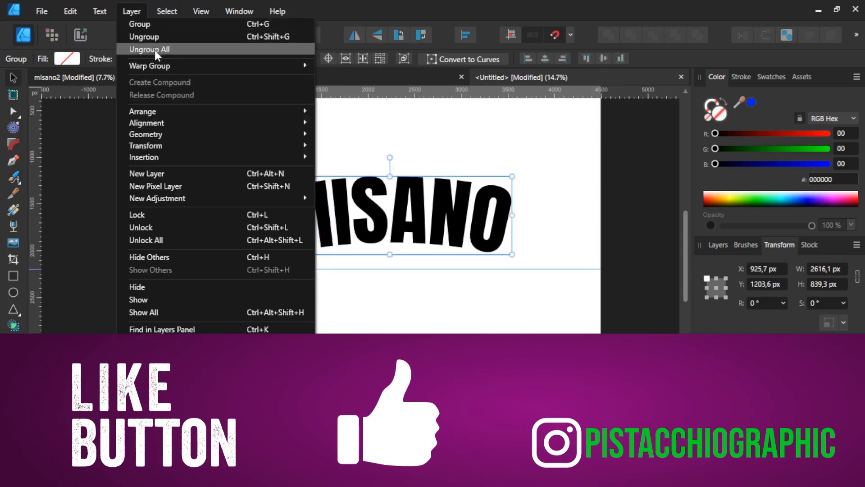
{"action": "mouse_move", "coordinate": [173, 66]}
{"action": "left_click", "coordinate": [356, 92]}
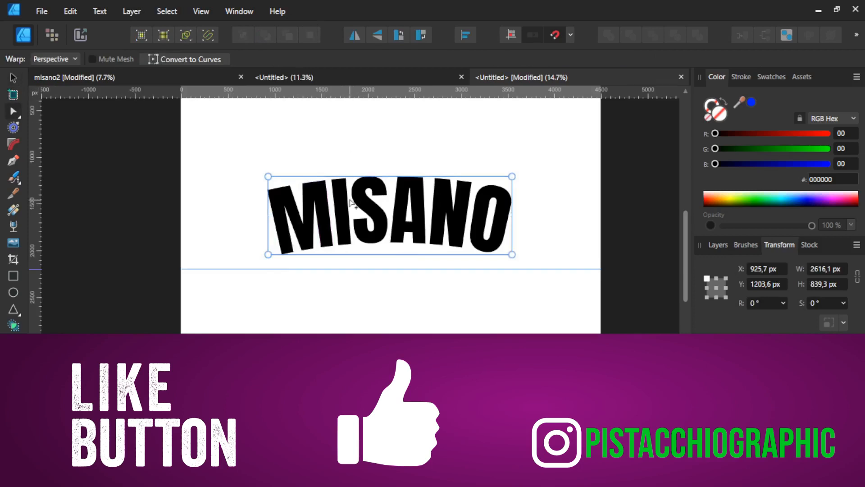
{"action": "left_click_drag", "start_coordinate": [267, 255], "coordinate": [226, 272]}
{"action": "left_click_drag", "start_coordinate": [512, 254], "coordinate": [543, 274]}
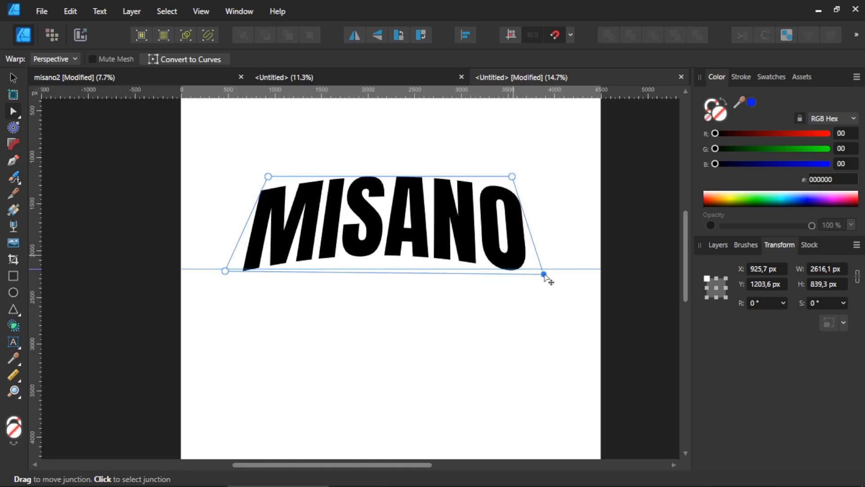
{"action": "left_click_drag", "start_coordinate": [544, 274], "coordinate": [545, 274]}
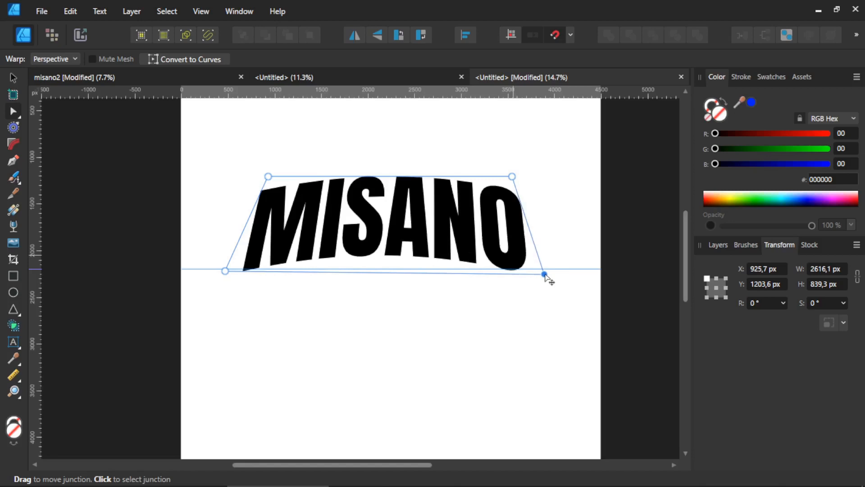
{"action": "left_click", "coordinate": [170, 59]}
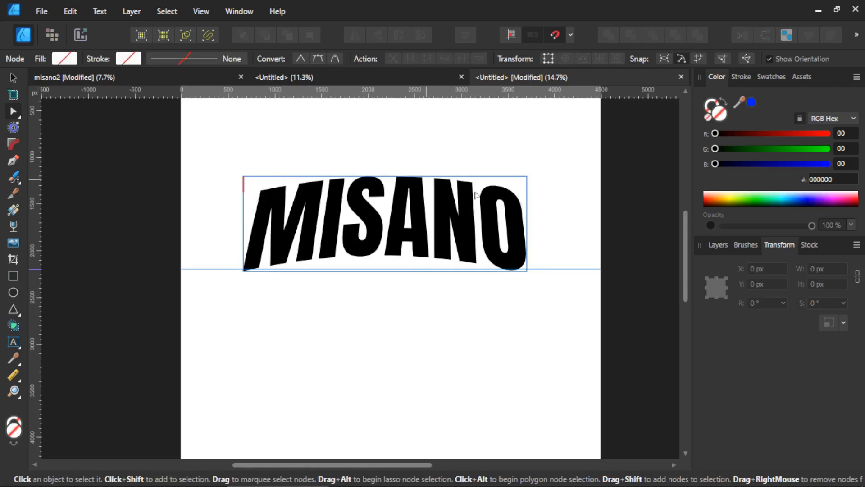
Ungroup the warped lettering under Artboard1 into separate letter curves
{"action": "left_click", "coordinate": [720, 247]}
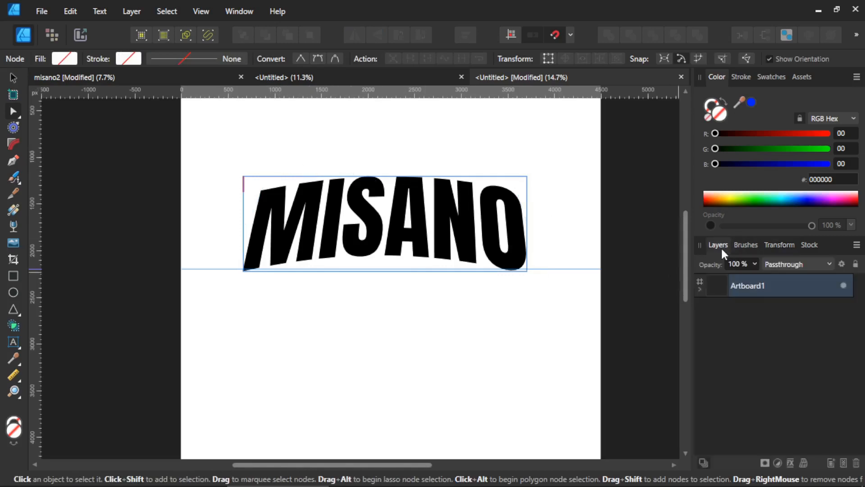
{"action": "left_click", "coordinate": [700, 288]}
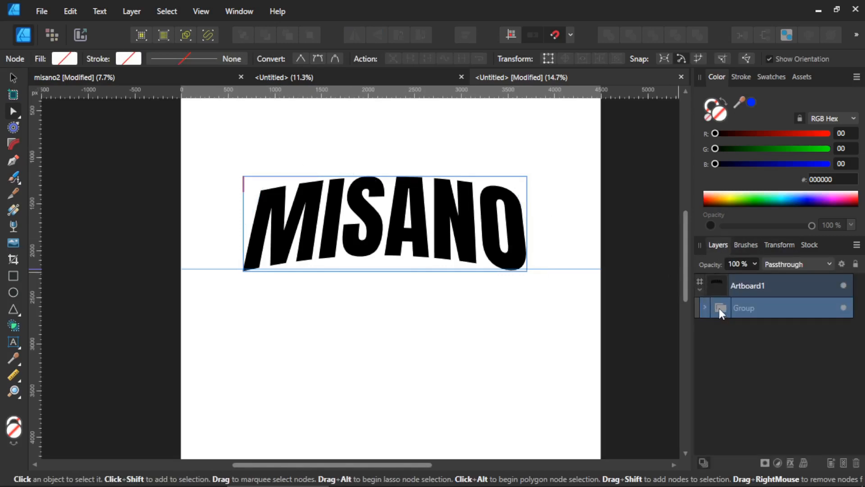
{"action": "key", "text": "ctrl+shift+g"}
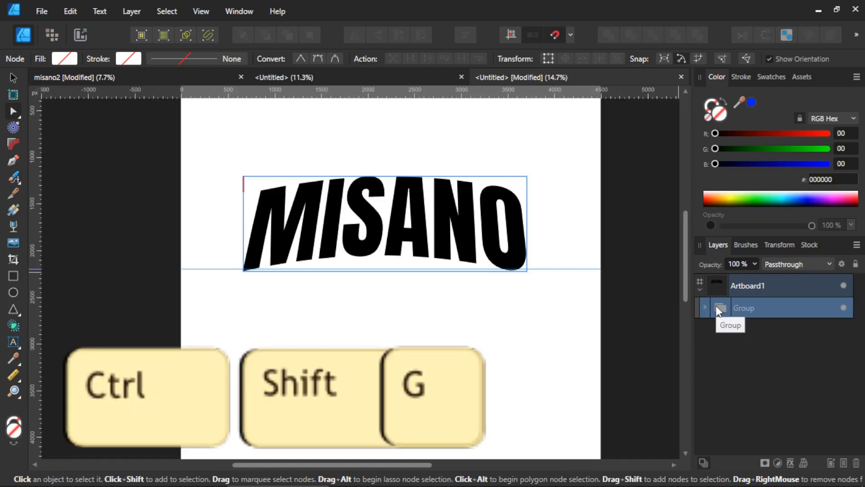
{"action": "left_click", "coordinate": [706, 308]}
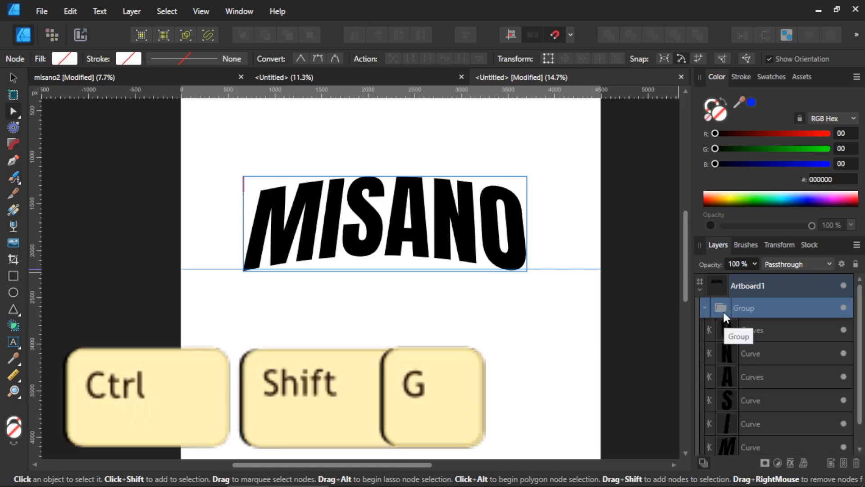
{"action": "key", "text": "ctrl+shift+g"}
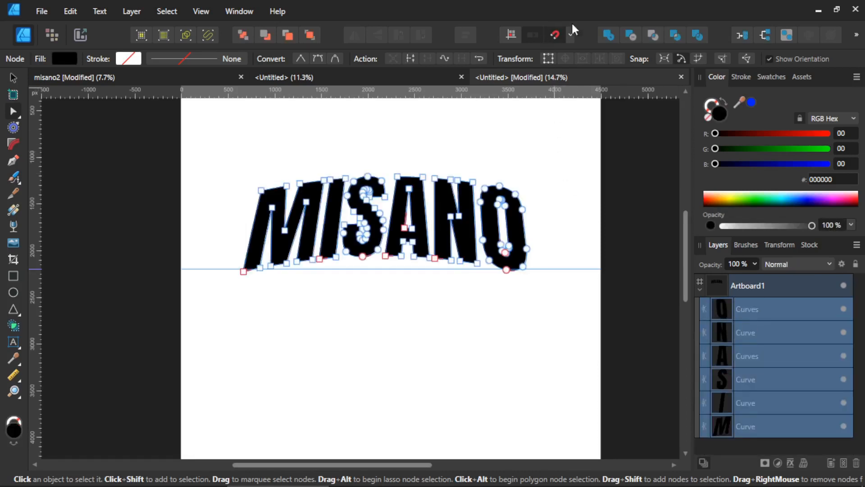
Merge all the MISANO letter curves into one object with the Add operation and deselect it
{"action": "left_click", "coordinate": [612, 34]}
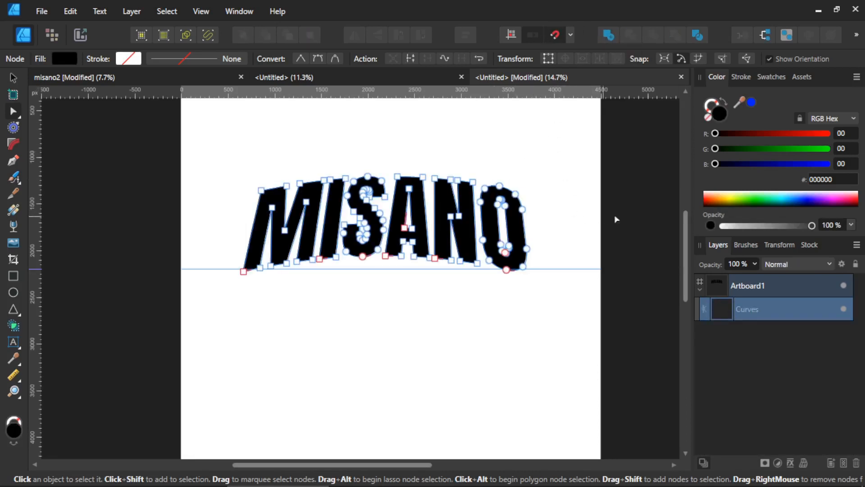
{"action": "left_click_drag", "start_coordinate": [628, 188], "coordinate": [593, 216]}
{"action": "left_click", "coordinate": [610, 183]}
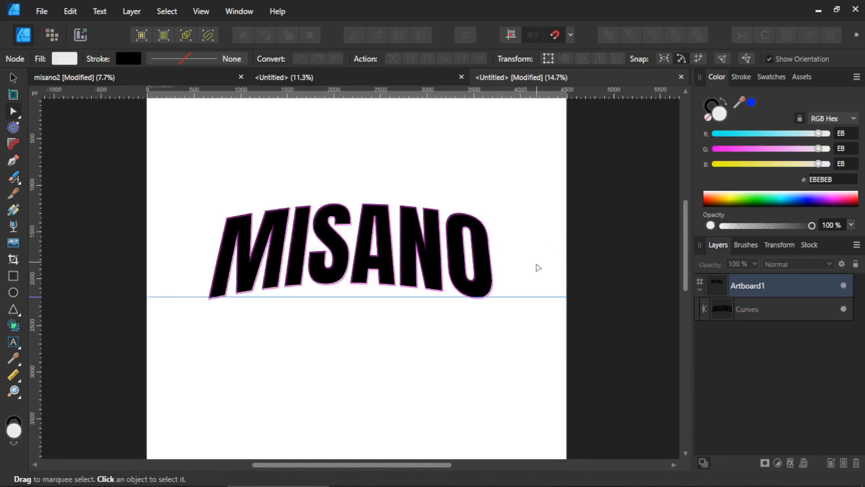
Remove the horizontal guide below the MISANO lettering from the artboard
{"action": "scroll", "coordinate": [538, 267], "scroll_direction": "down", "scroll_amount": 2}
{"action": "left_click", "coordinate": [13, 78]}
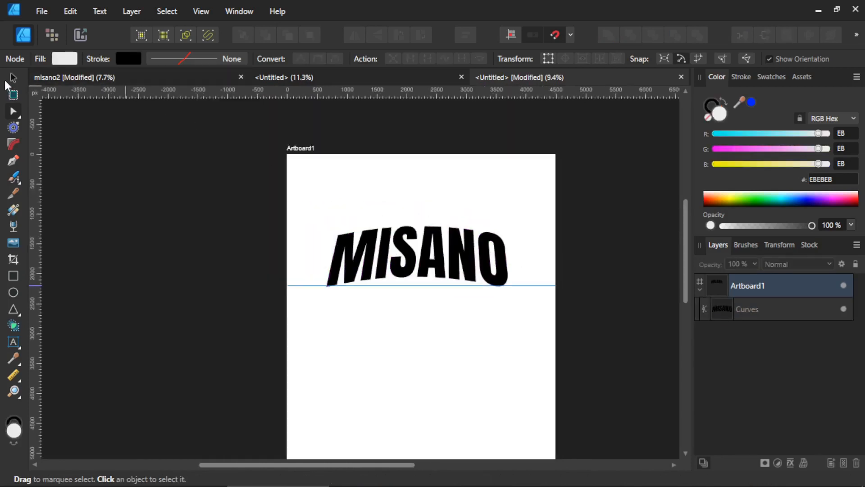
{"action": "left_click_drag", "start_coordinate": [399, 284], "coordinate": [397, 93]}
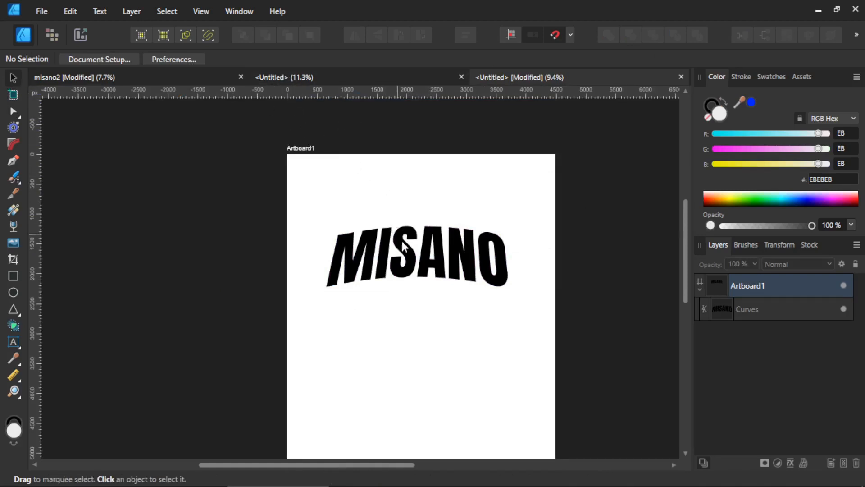
Duplicate the merged MISANO lettering and fill the upper copy with white
{"action": "scroll", "coordinate": [569, 261], "scroll_direction": "up", "scroll_amount": 3}
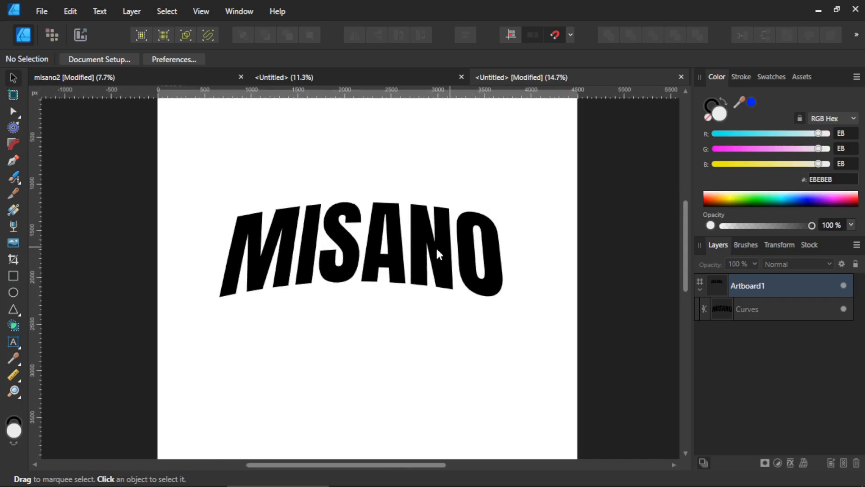
{"action": "scroll", "coordinate": [424, 259], "scroll_direction": "down", "scroll_amount": 1}
{"action": "scroll", "coordinate": [401, 284], "scroll_direction": "up", "scroll_amount": 1}
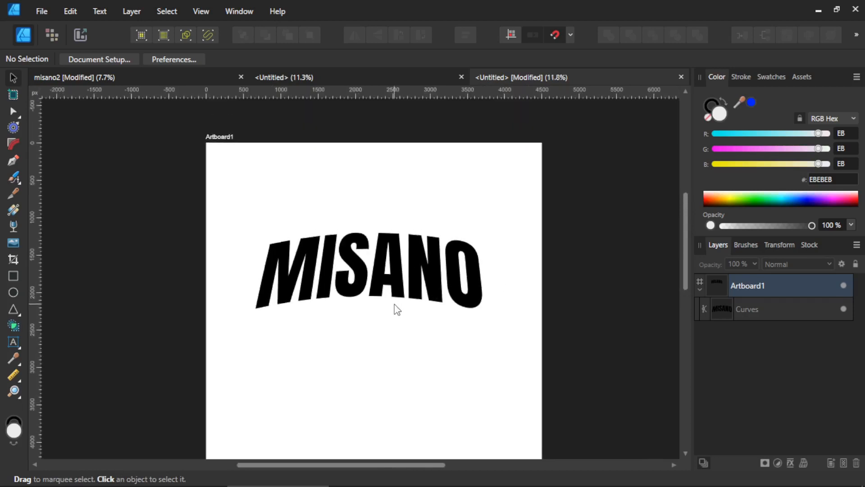
{"action": "left_click", "coordinate": [344, 290]}
{"action": "key", "text": "ctrl+j"}
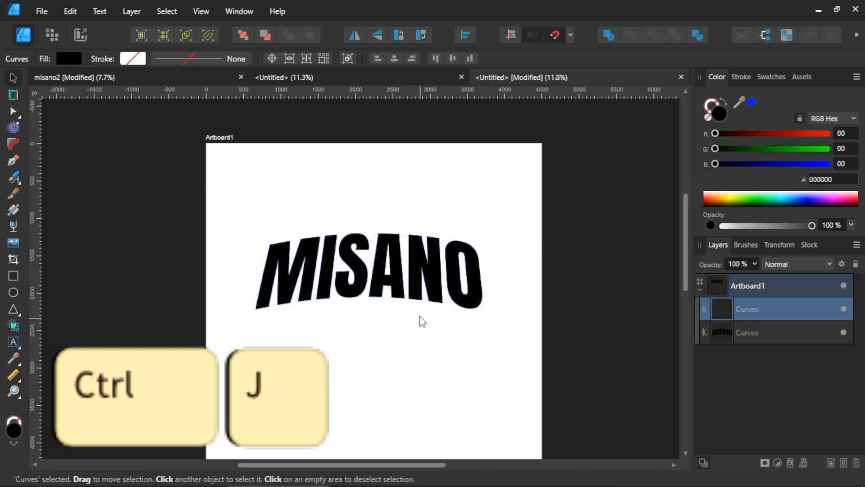
{"action": "scroll", "coordinate": [495, 323], "scroll_direction": "down", "scroll_amount": 3}
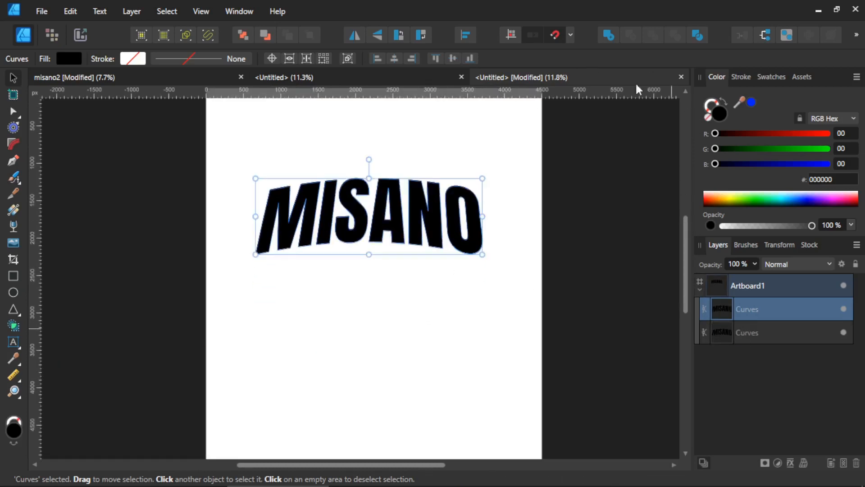
{"action": "left_click_drag", "start_coordinate": [802, 134], "coordinate": [848, 163]}
{"action": "left_click_drag", "start_coordinate": [602, 315], "coordinate": [573, 316]}
Apply a Contour of about 104 px outward to the lower black lettering and give it sharp mitred corners
{"action": "left_click", "coordinate": [727, 338]}
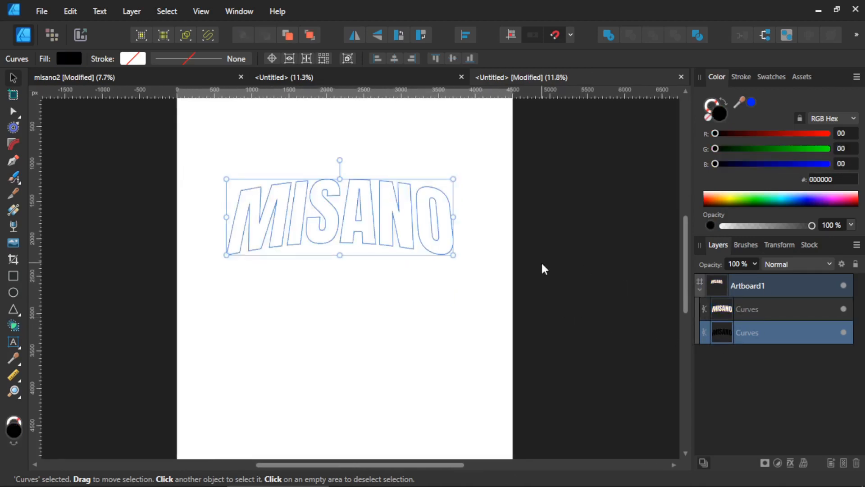
{"action": "left_click", "coordinate": [13, 128]}
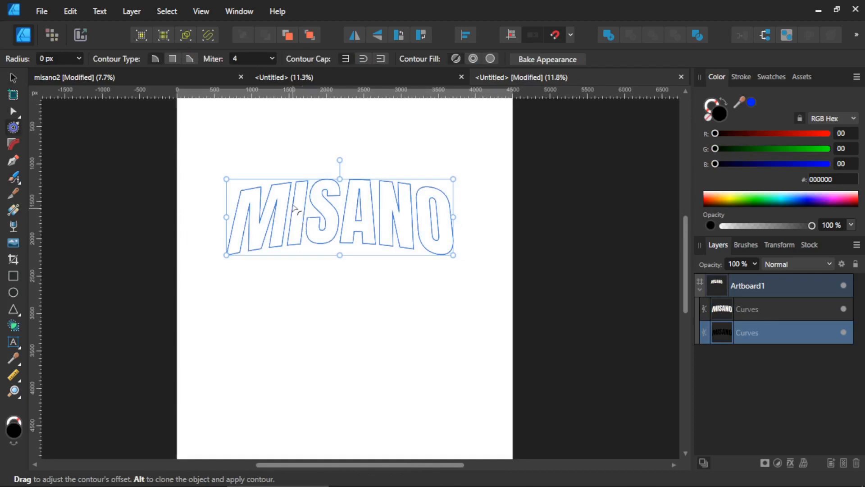
{"action": "scroll", "coordinate": [290, 186], "scroll_direction": "up", "scroll_amount": 2}
{"action": "left_click_drag", "start_coordinate": [280, 192], "coordinate": [293, 186]}
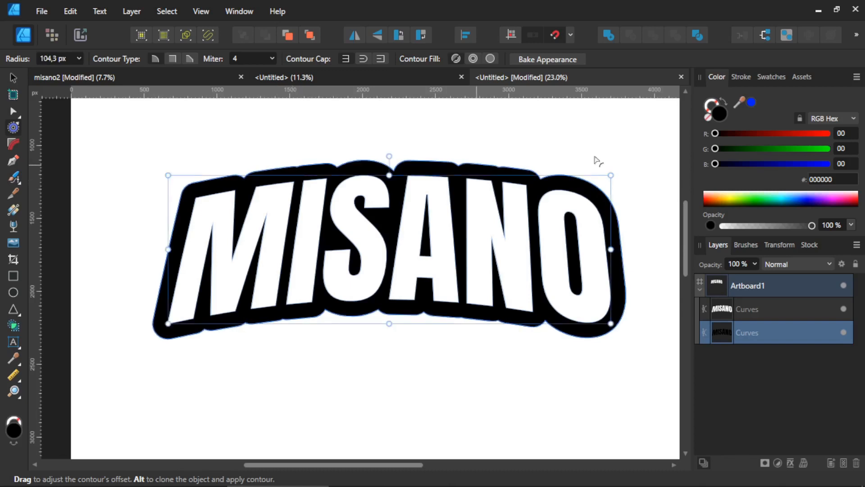
{"action": "left_click", "coordinate": [170, 59]}
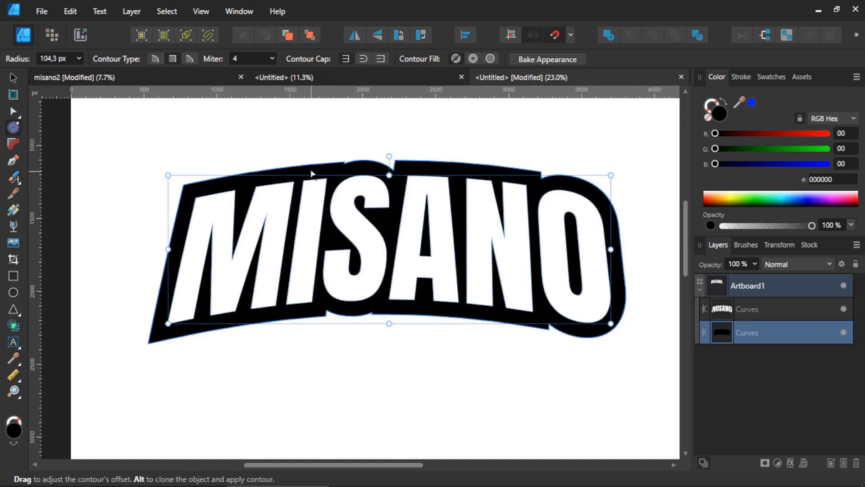
Set the black outline's contour radius to 69 px and its miter to 2, and bake the appearance into curves
{"action": "scroll", "coordinate": [49, 57], "scroll_direction": "down", "scroll_amount": 16}
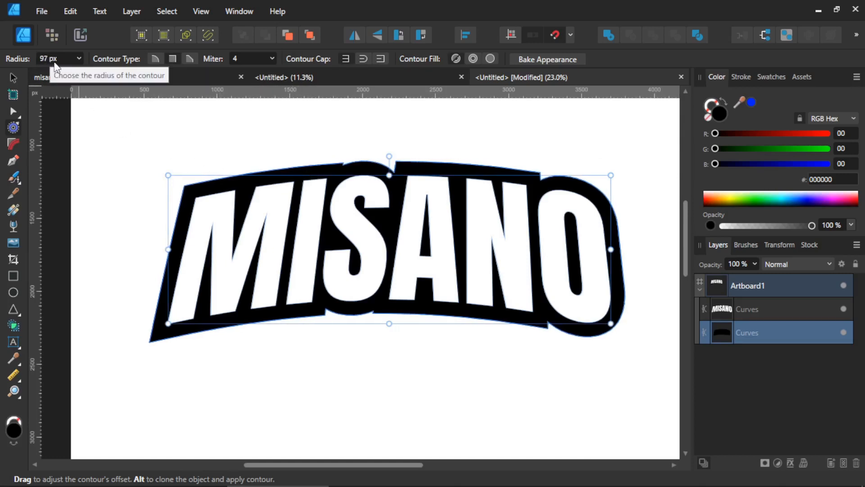
{"action": "scroll", "coordinate": [55, 64], "scroll_direction": "down", "scroll_amount": 20}
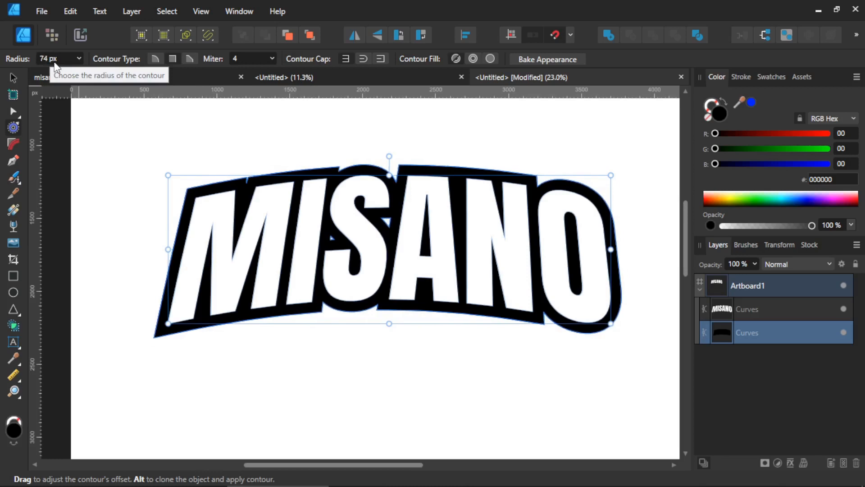
{"action": "scroll", "coordinate": [56, 66], "scroll_direction": "down", "scroll_amount": 2}
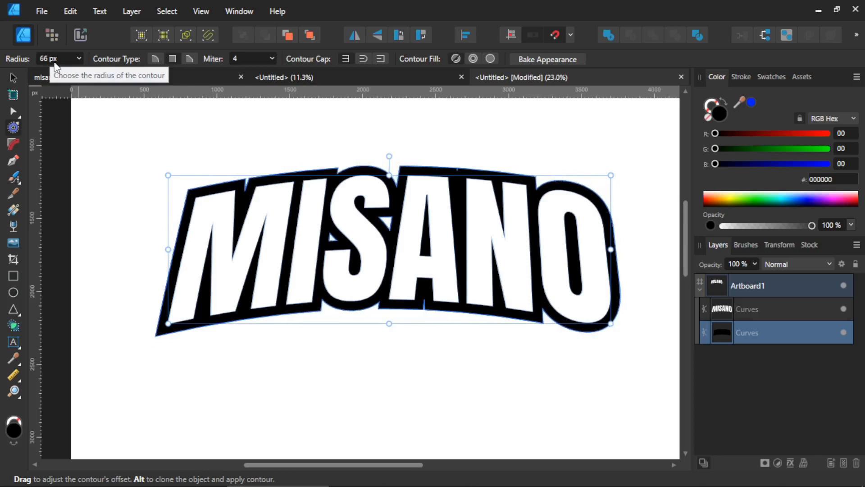
{"action": "scroll", "coordinate": [56, 66], "scroll_direction": "up", "scroll_amount": 2}
{"action": "scroll", "coordinate": [54, 66], "scroll_direction": "up", "scroll_amount": 1}
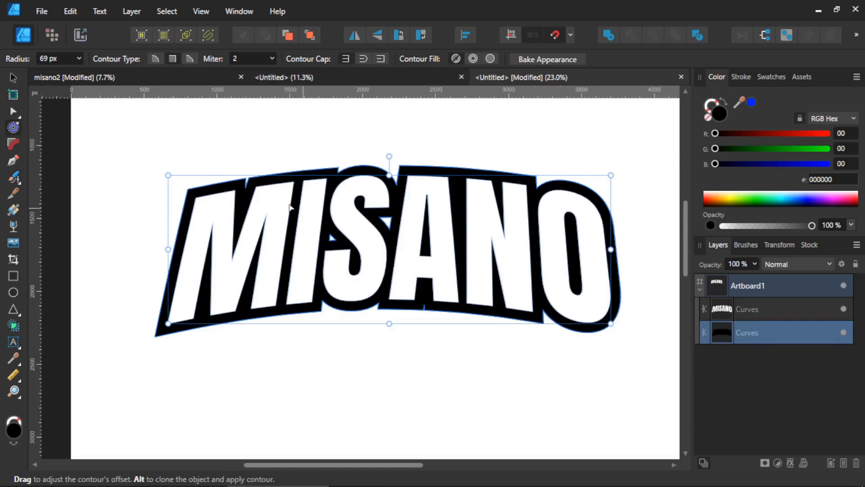
{"action": "left_click", "coordinate": [547, 59]}
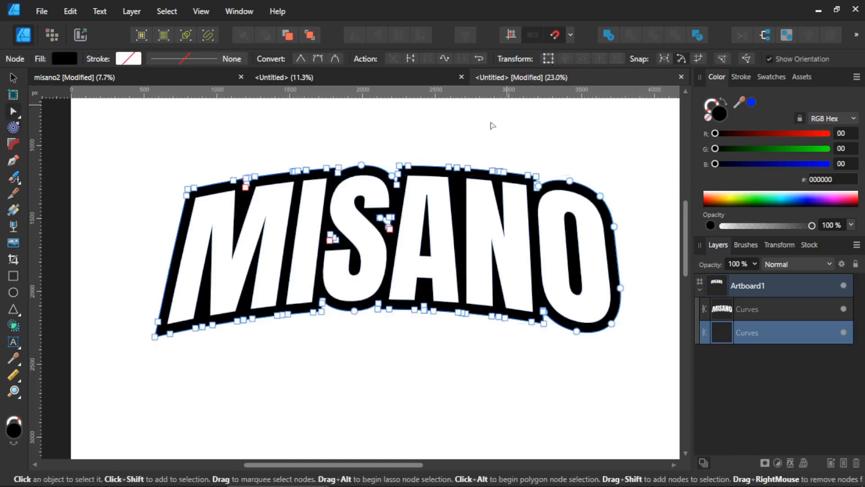
Clone the black outline slightly straight down behind the white lettering and scale the clone slightly smaller about its centre
{"action": "key", "text": "ctrl+0"}
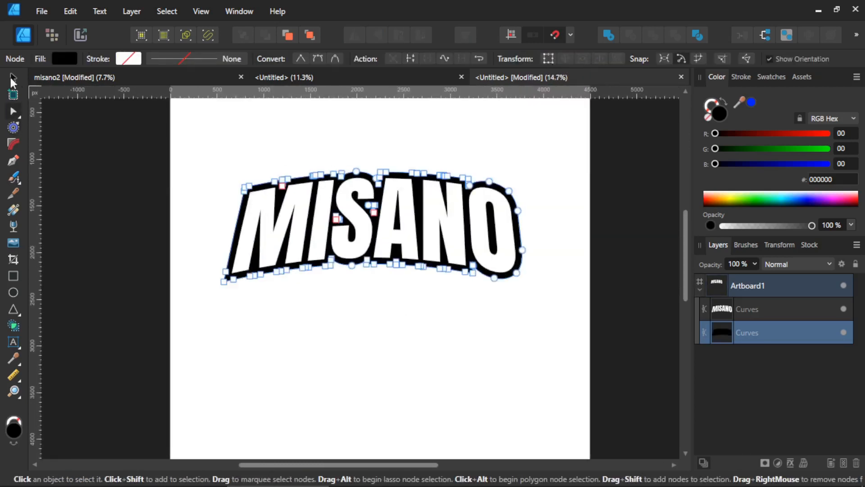
{"action": "left_click", "coordinate": [13, 80]}
{"action": "scroll", "coordinate": [392, 277], "scroll_direction": "up", "scroll_amount": 1}
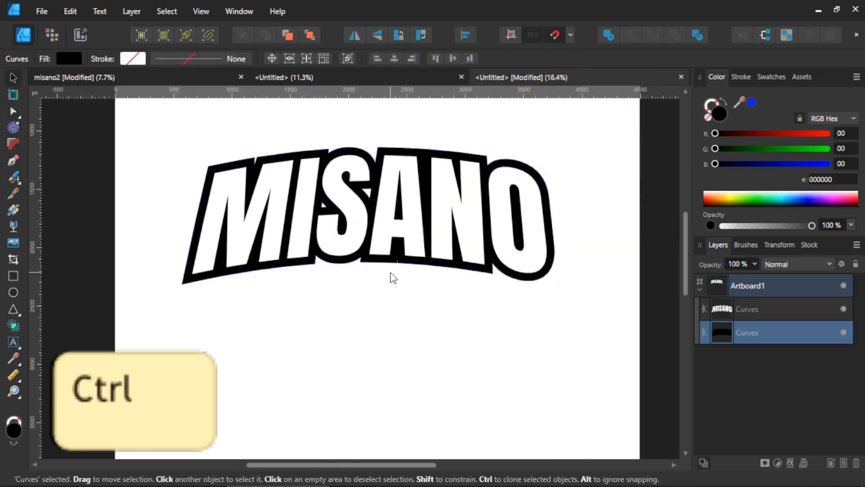
{"action": "left_click_drag", "start_coordinate": [395, 264], "coordinate": [396, 278]}
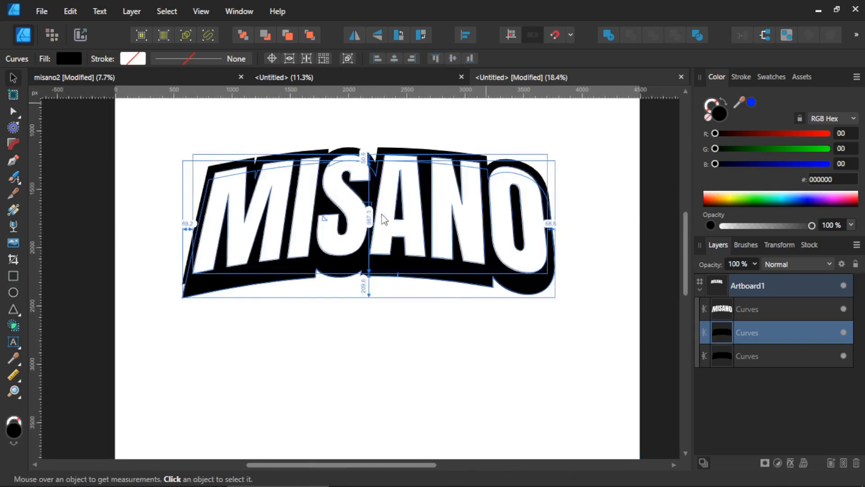
{"action": "scroll", "coordinate": [381, 216], "scroll_direction": "up", "scroll_amount": 1}
{"action": "key", "text": "shift"}
{"action": "left_click_drag", "start_coordinate": [594, 147], "coordinate": [591, 148]}
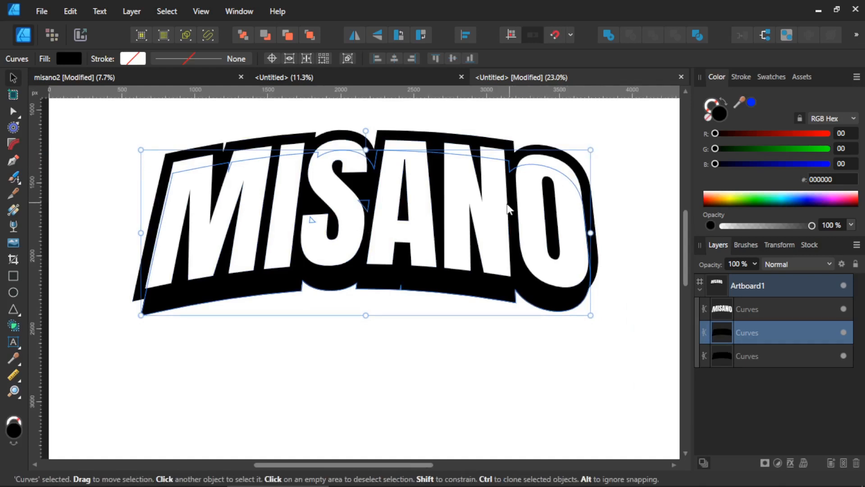
Duplicate the shifted outline twice more with the same offset and scaling, and merge all four black outlines with the Add operation
{"action": "key", "text": "ctrl+j"}
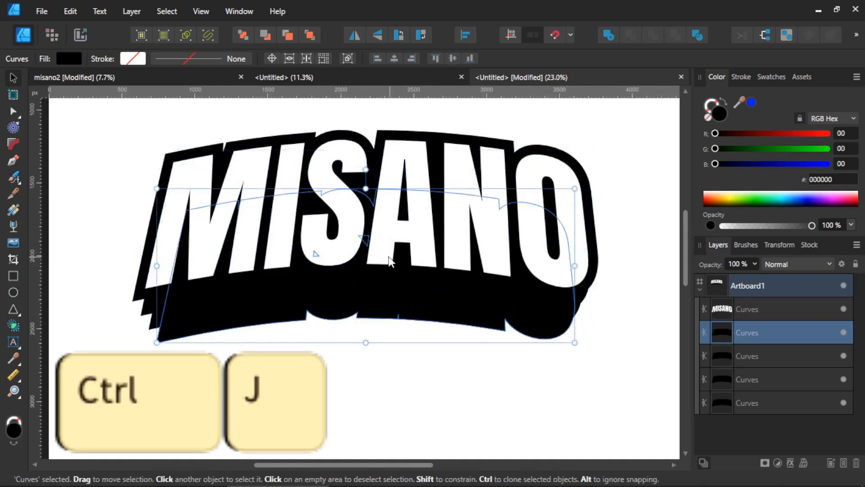
{"action": "scroll", "coordinate": [390, 262], "scroll_direction": "down", "scroll_amount": 3}
{"action": "scroll", "coordinate": [391, 248], "scroll_direction": "up", "scroll_amount": 4}
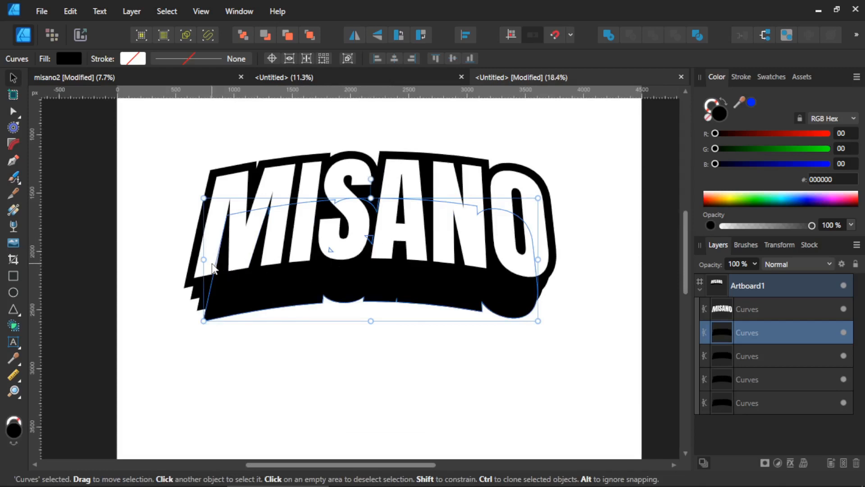
{"action": "left_click", "coordinate": [718, 413], "text": "shift"}
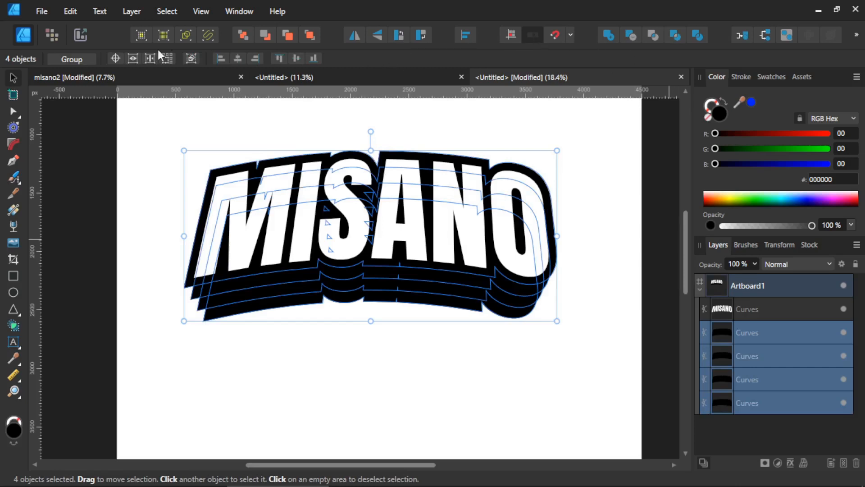
{"action": "left_click", "coordinate": [609, 35]}
Delete the stair-step nodes at the lower-left end of the merged black shape, below the M, to straighten its edge
{"action": "scroll", "coordinate": [426, 229], "scroll_direction": "right", "scroll_amount": 1}
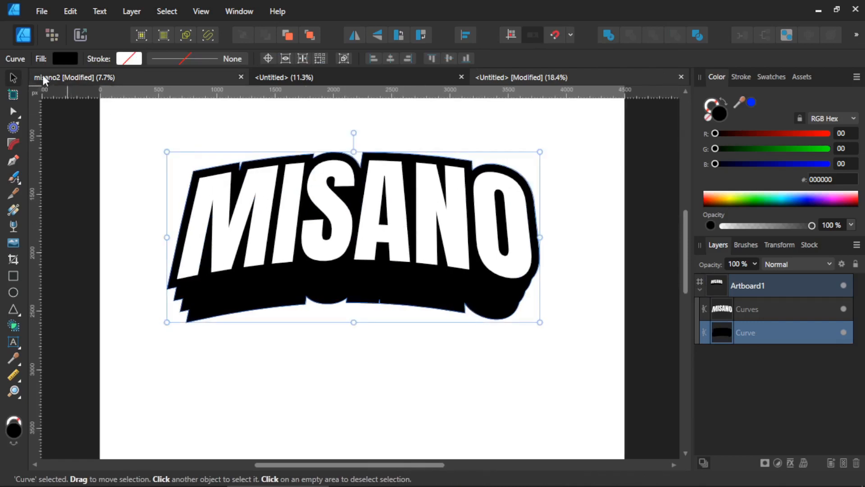
{"action": "left_click", "coordinate": [13, 111]}
{"action": "scroll", "coordinate": [159, 312], "scroll_direction": "up", "scroll_amount": 5}
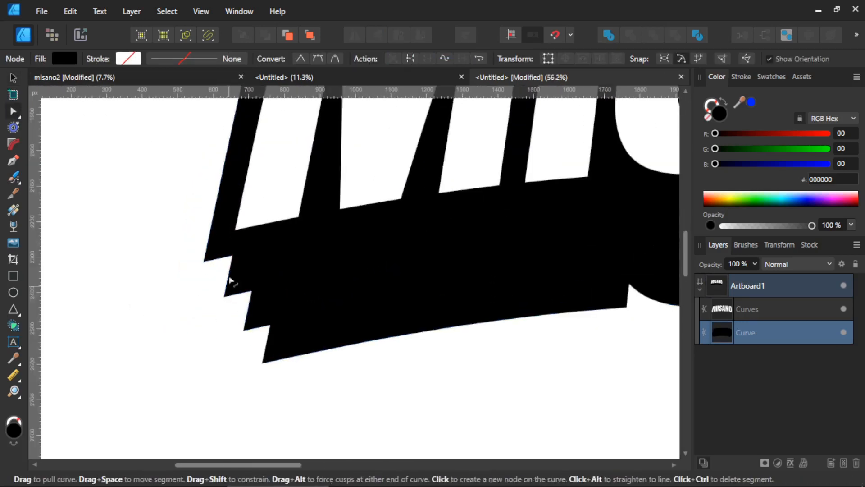
{"action": "left_click_drag", "start_coordinate": [216, 240], "coordinate": [277, 344]}
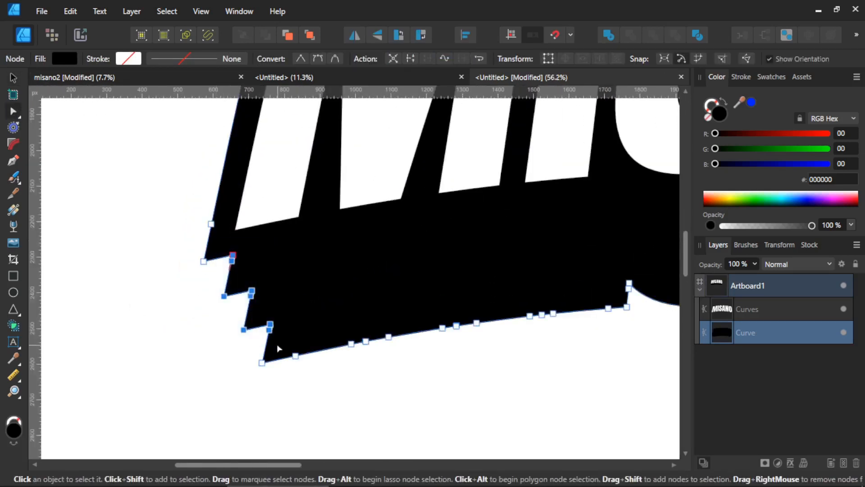
{"action": "key", "text": "Delete"}
Delete the stepped nodes along the black shape's right edge, below the O
{"action": "scroll", "coordinate": [231, 309], "scroll_direction": "right", "scroll_amount": 5}
{"action": "scroll", "coordinate": [465, 303], "scroll_direction": "right", "scroll_amount": 2}
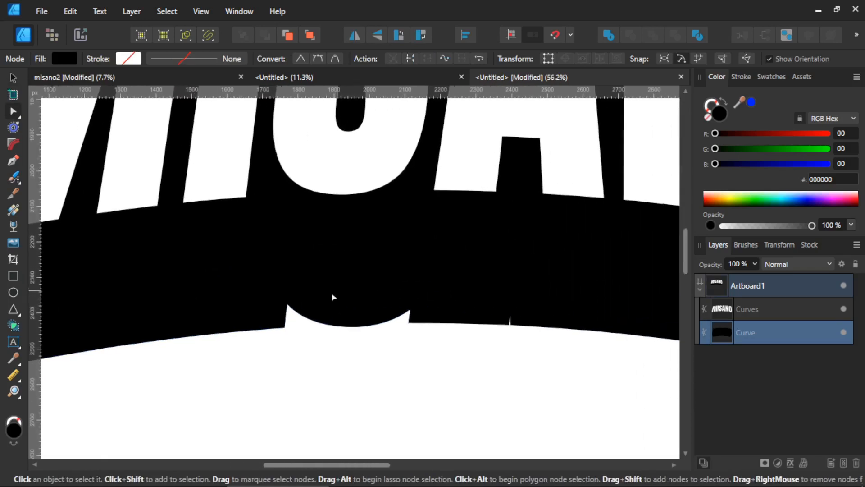
{"action": "scroll", "coordinate": [439, 354], "scroll_direction": "right", "scroll_amount": 3}
{"action": "scroll", "coordinate": [381, 349], "scroll_direction": "right", "scroll_amount": 3}
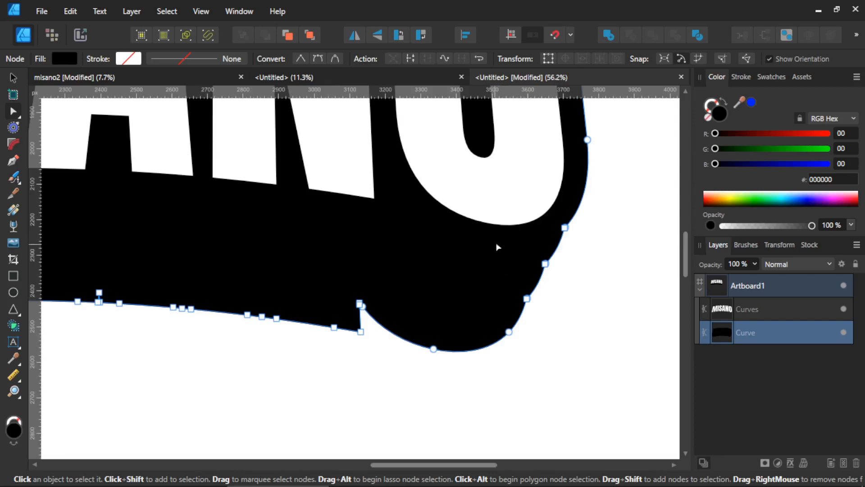
{"action": "left_click_drag", "start_coordinate": [489, 252], "coordinate": [594, 321]}
{"action": "key", "text": "Delete"}
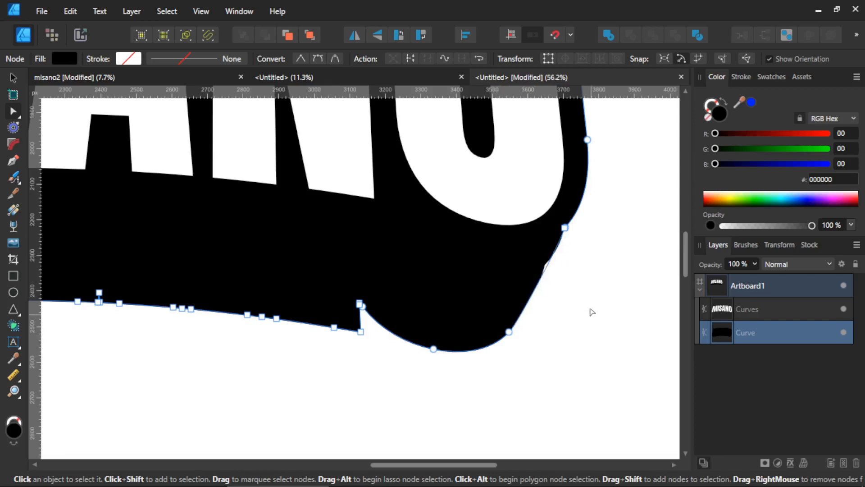
Delete the redundant cusp node beside the O's lower right and adjust the remaining node's handle to smooth the outline, then deselect the shape
{"action": "scroll", "coordinate": [577, 234], "scroll_direction": "up", "scroll_amount": 10}
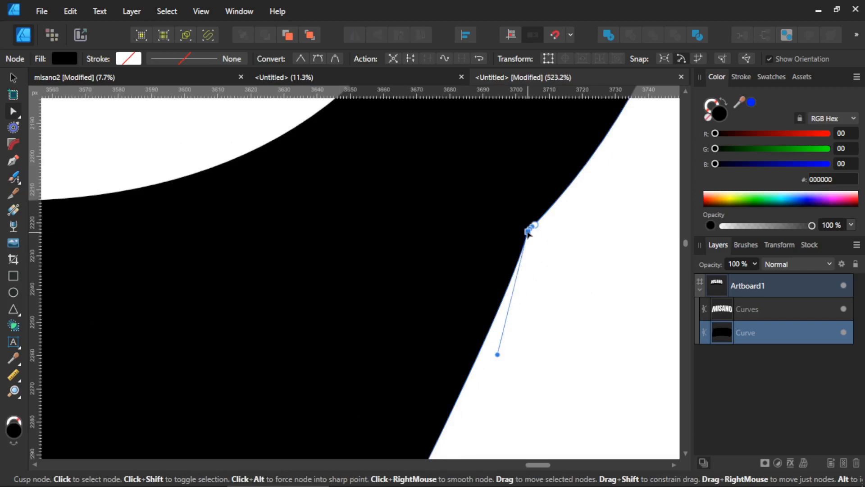
{"action": "key", "text": "Delete"}
{"action": "scroll", "coordinate": [539, 241], "scroll_direction": "down", "scroll_amount": 9}
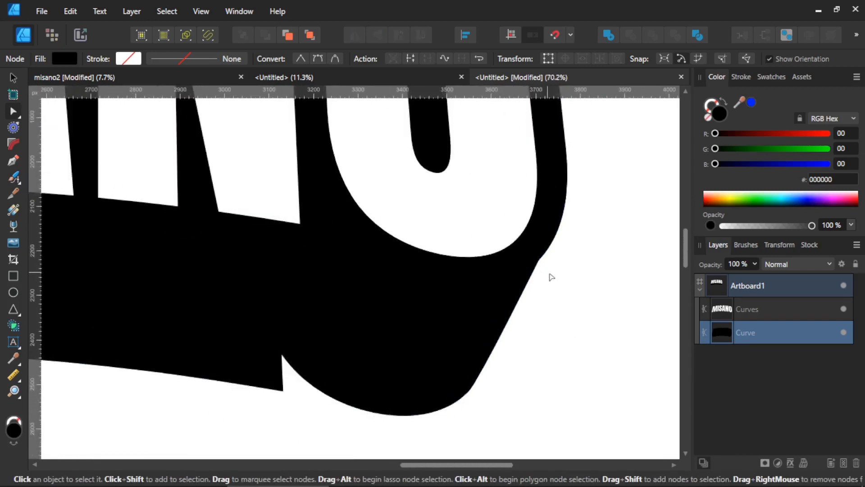
{"action": "left_click", "coordinate": [538, 261]}
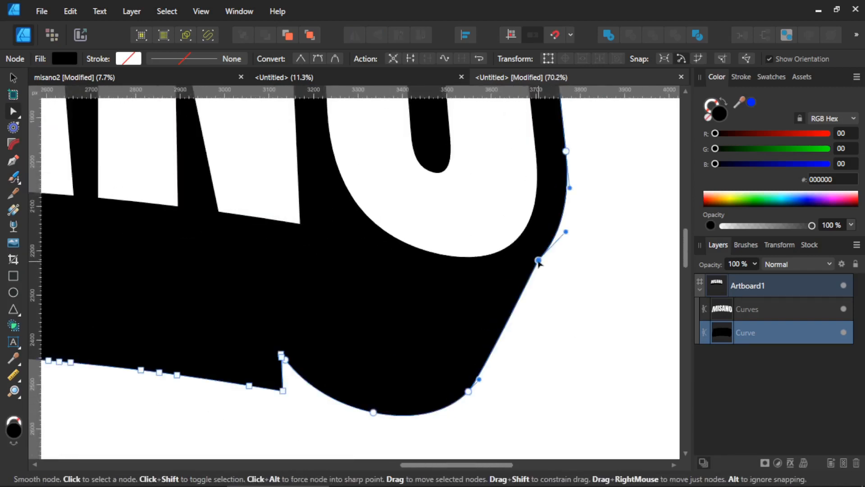
{"action": "scroll", "coordinate": [539, 264], "scroll_direction": "up", "scroll_amount": 4}
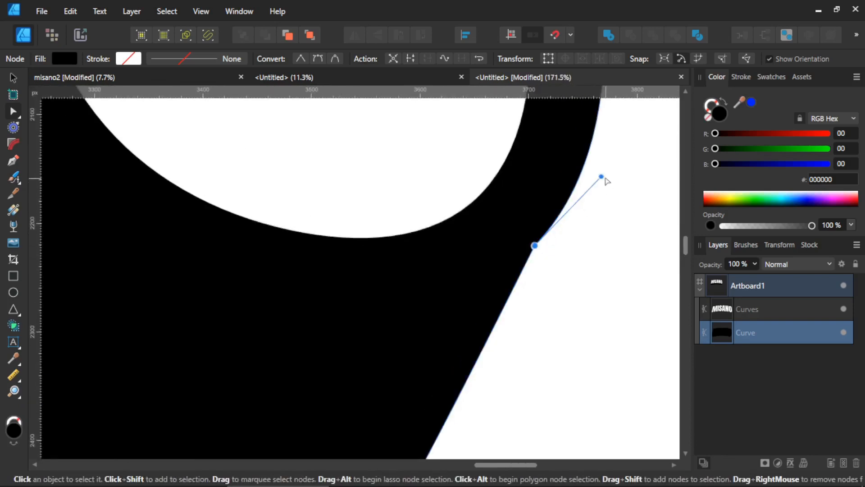
{"action": "left_click_drag", "start_coordinate": [602, 178], "coordinate": [590, 170]}
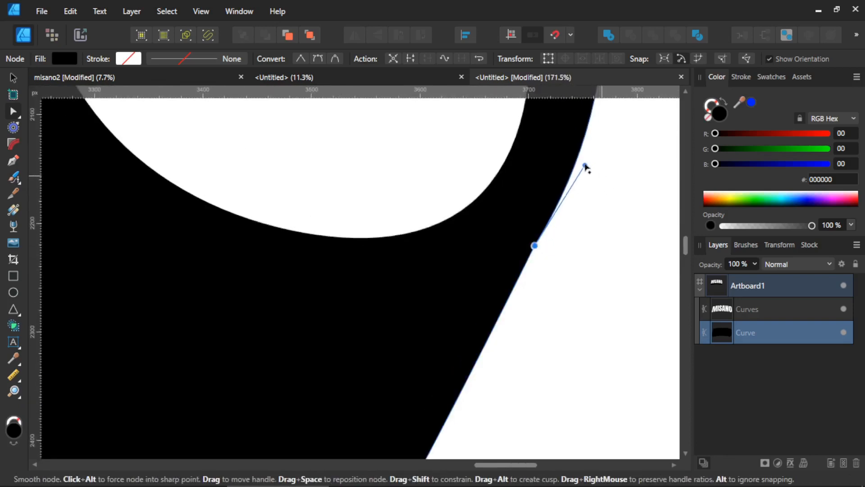
{"action": "scroll", "coordinate": [563, 257], "scroll_direction": "down", "scroll_amount": 6}
{"action": "left_click", "coordinate": [580, 232]}
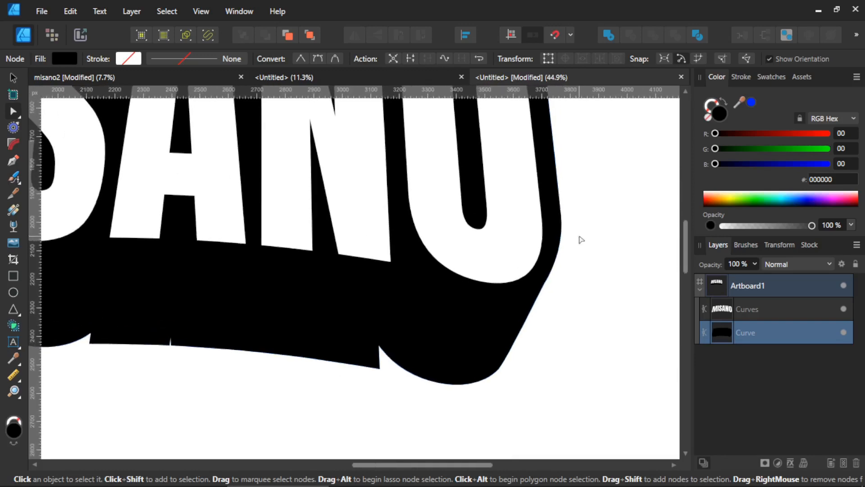
{"action": "left_click_drag", "start_coordinate": [565, 241], "coordinate": [568, 355]}
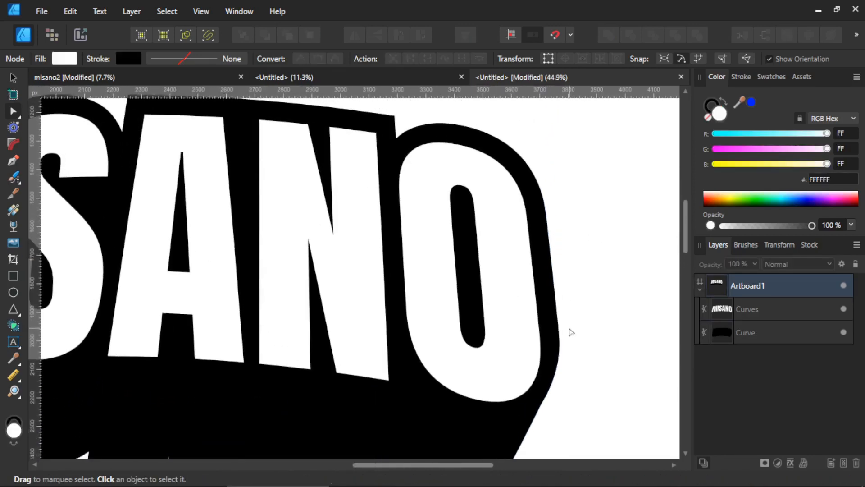
Select the merged black shape and delete the stepped node on its upper edge, above the middle of the N
{"action": "scroll", "coordinate": [575, 271], "scroll_direction": "down", "scroll_amount": 4}
{"action": "scroll", "coordinate": [455, 193], "scroll_direction": "up", "scroll_amount": 2}
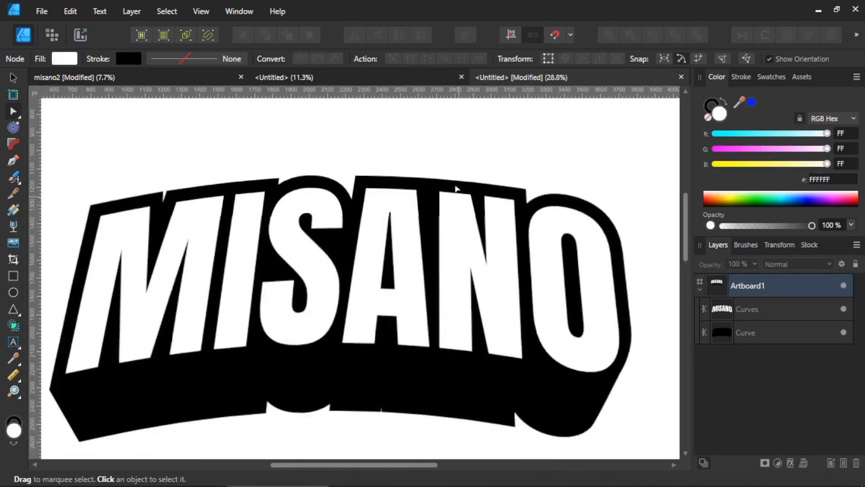
{"action": "left_click", "coordinate": [429, 184]}
{"action": "scroll", "coordinate": [419, 179], "scroll_direction": "up", "scroll_amount": 4}
{"action": "scroll", "coordinate": [415, 168], "scroll_direction": "up", "scroll_amount": 3}
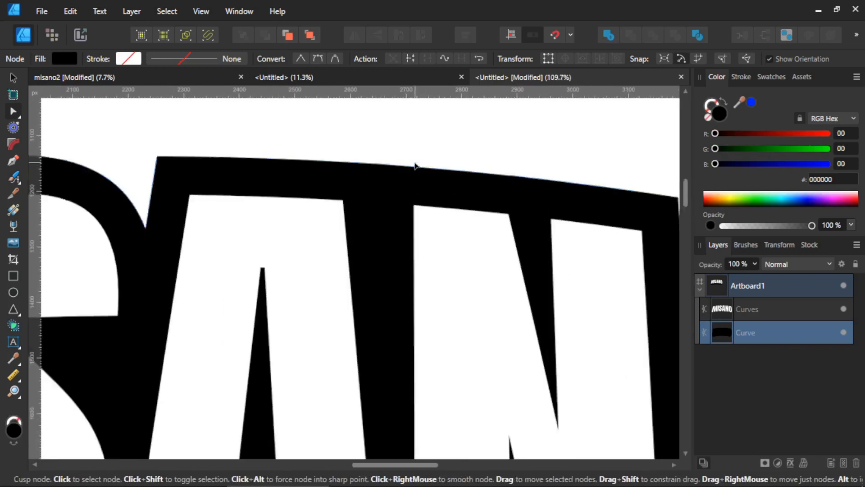
{"action": "scroll", "coordinate": [436, 159], "scroll_direction": "up", "scroll_amount": 6}
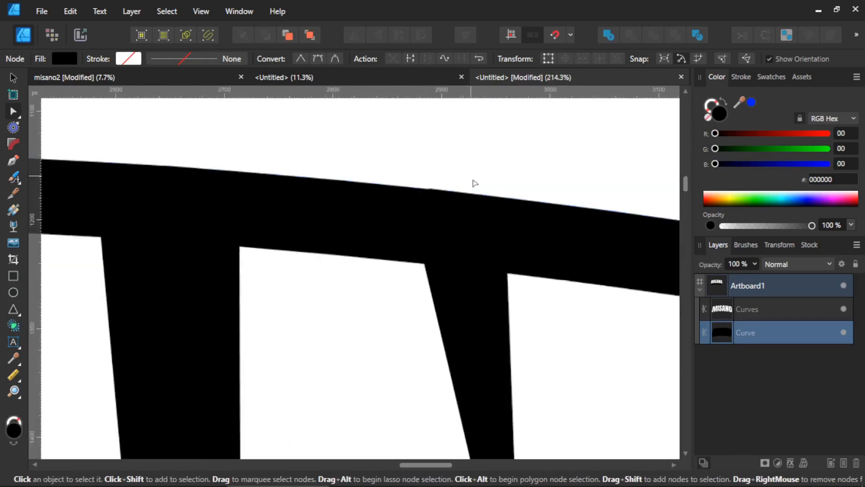
{"action": "scroll", "coordinate": [376, 194], "scroll_direction": "up", "scroll_amount": 1}
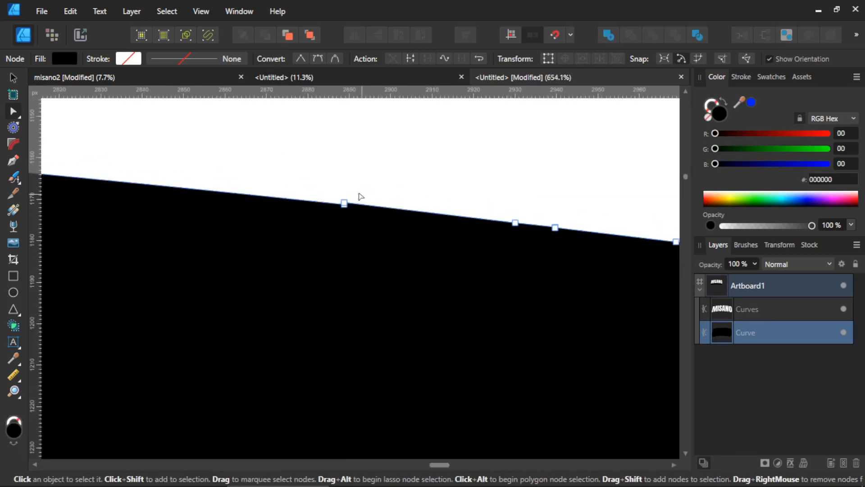
{"action": "scroll", "coordinate": [354, 196], "scroll_direction": "up", "scroll_amount": 4}
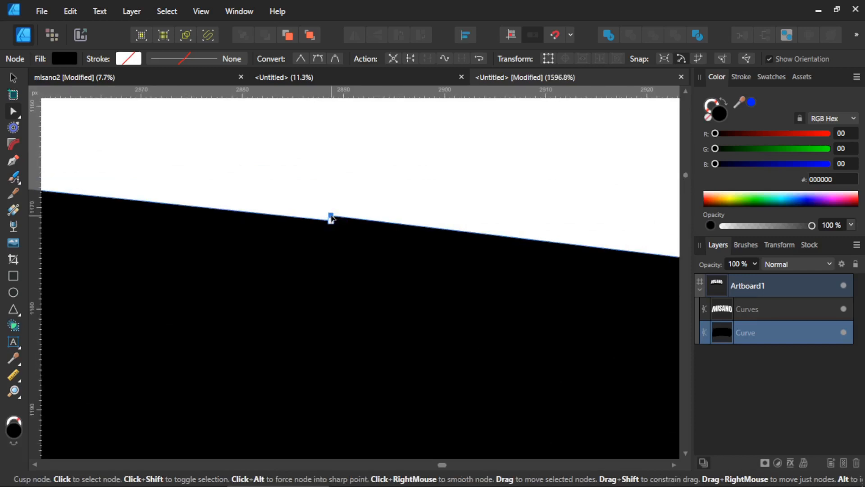
{"action": "key", "text": "Delete"}
Remove the next small step farther right along the black shape's upper edge, above the N's right side
{"action": "left_click_drag", "start_coordinate": [479, 208], "coordinate": [238, 178]}
{"action": "scroll", "coordinate": [633, 262], "scroll_direction": "up", "scroll_amount": 1}
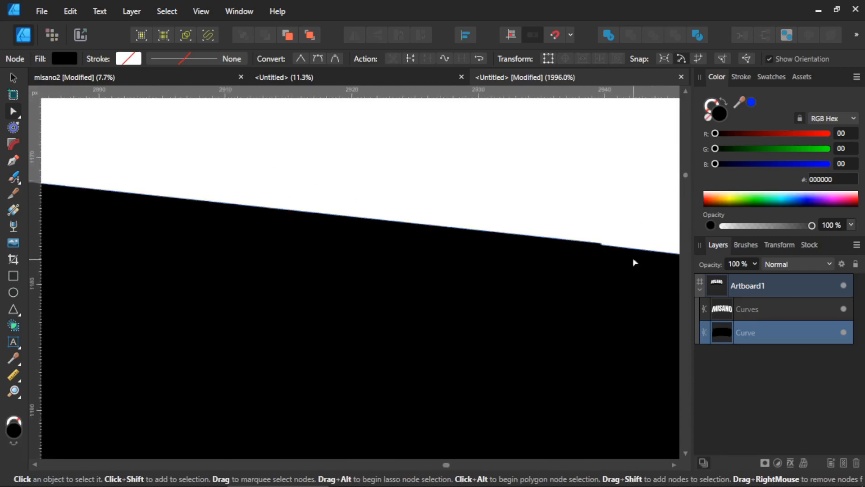
{"action": "scroll", "coordinate": [634, 262], "scroll_direction": "up", "scroll_amount": 4}
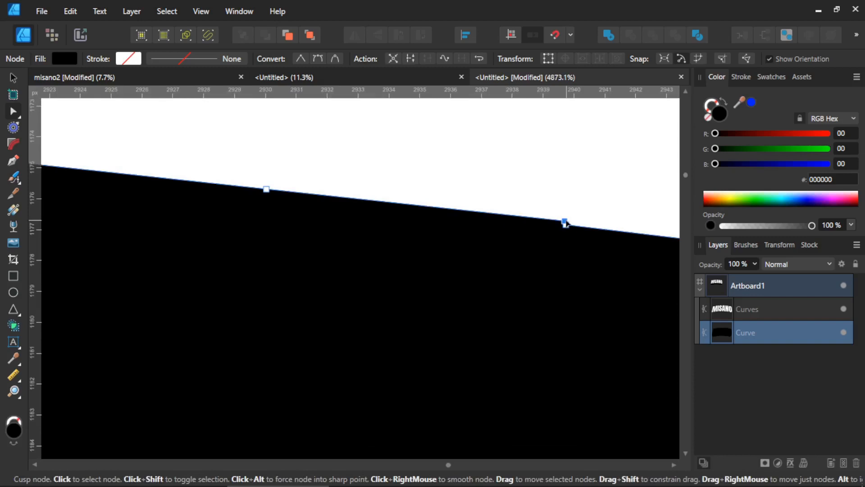
{"action": "left_click_drag", "start_coordinate": [565, 222], "coordinate": [566, 225]}
{"action": "scroll", "coordinate": [558, 206], "scroll_direction": "down", "scroll_amount": 17}
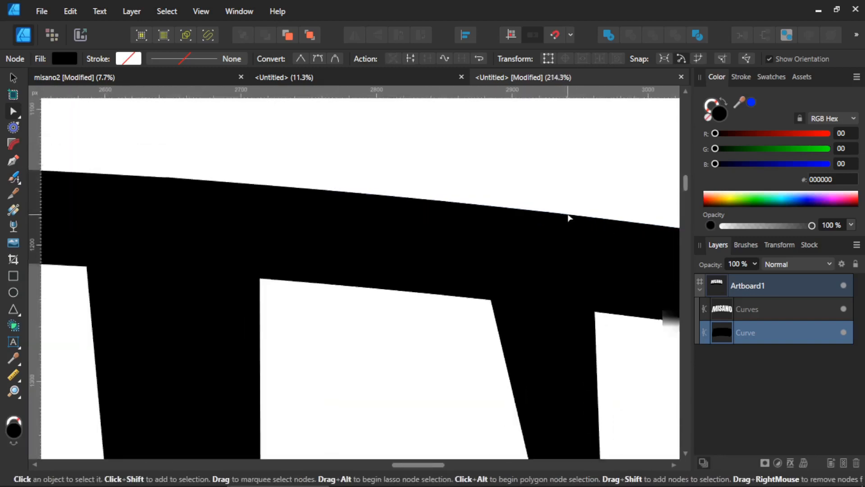
{"action": "scroll", "coordinate": [356, 241], "scroll_direction": "down", "scroll_amount": 4}
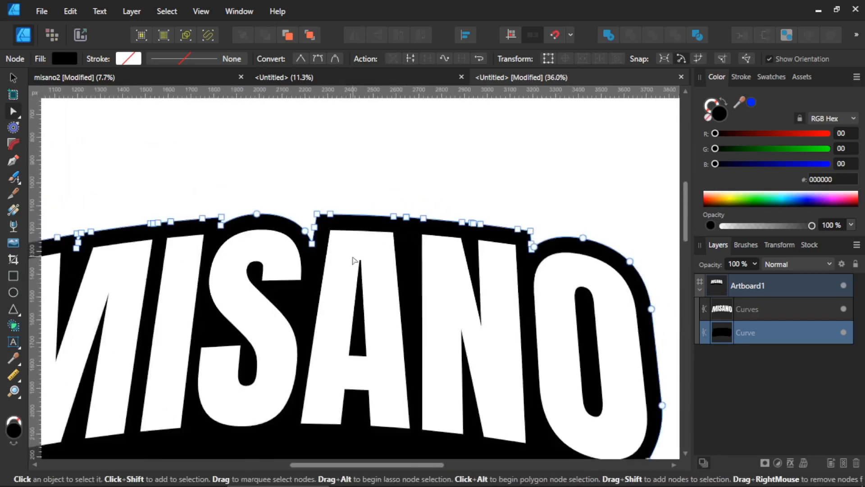
Delete the stepped node on the black shape's upper edge, above the start of the I
{"action": "scroll", "coordinate": [400, 195], "scroll_direction": "up", "scroll_amount": 4}
{"action": "scroll", "coordinate": [279, 175], "scroll_direction": "up", "scroll_amount": 14}
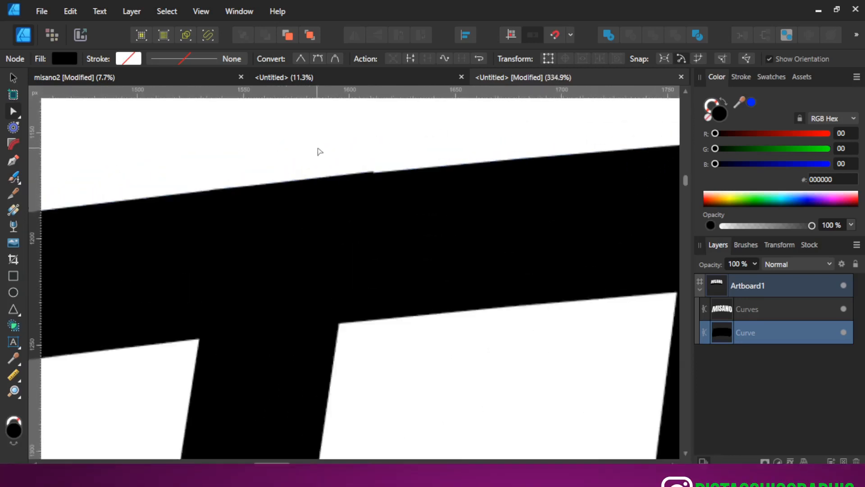
{"action": "scroll", "coordinate": [394, 191], "scroll_direction": "up", "scroll_amount": 1}
{"action": "left_click", "coordinate": [396, 180]}
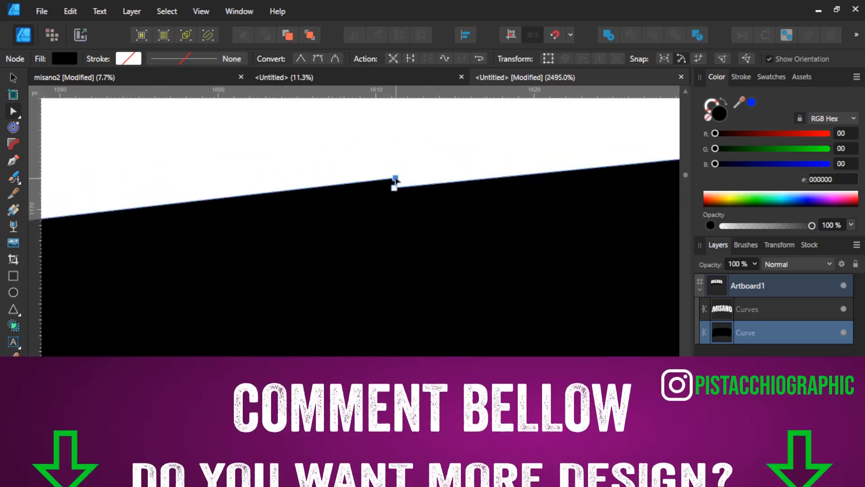
{"action": "key", "text": "Delete"}
Delete the stepped node on the black shape's upper edge, above the M's upper-right corner
{"action": "left_click_drag", "start_coordinate": [252, 278], "coordinate": [508, 230]}
{"action": "left_click_drag", "start_coordinate": [362, 245], "coordinate": [556, 226]}
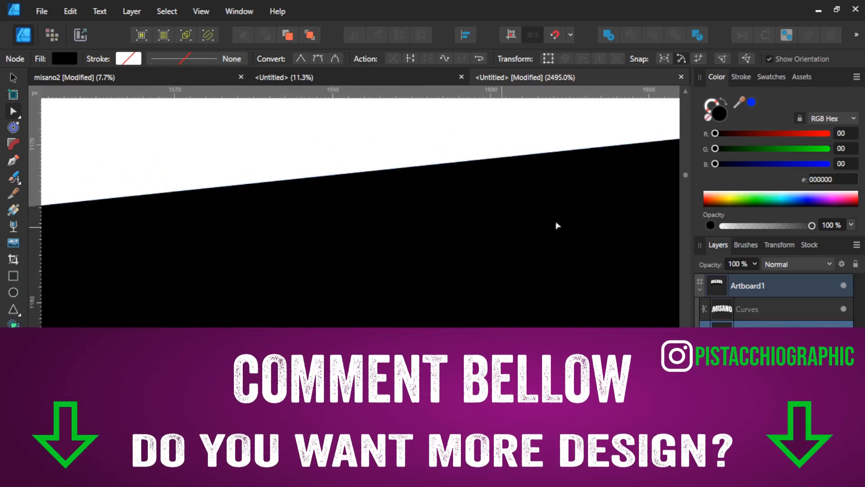
{"action": "left_click_drag", "start_coordinate": [244, 246], "coordinate": [562, 236]}
{"action": "scroll", "coordinate": [278, 274], "scroll_direction": "down", "scroll_amount": 2}
{"action": "scroll", "coordinate": [316, 252], "scroll_direction": "up", "scroll_amount": 4}
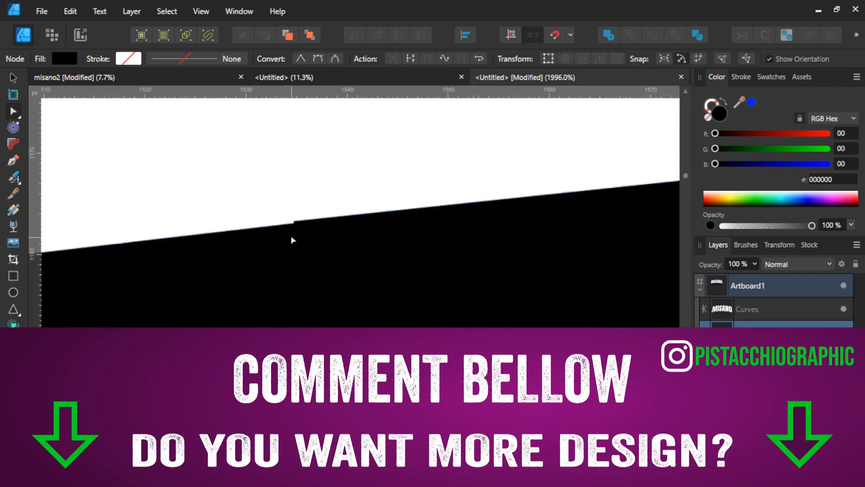
{"action": "key", "text": "Delete"}
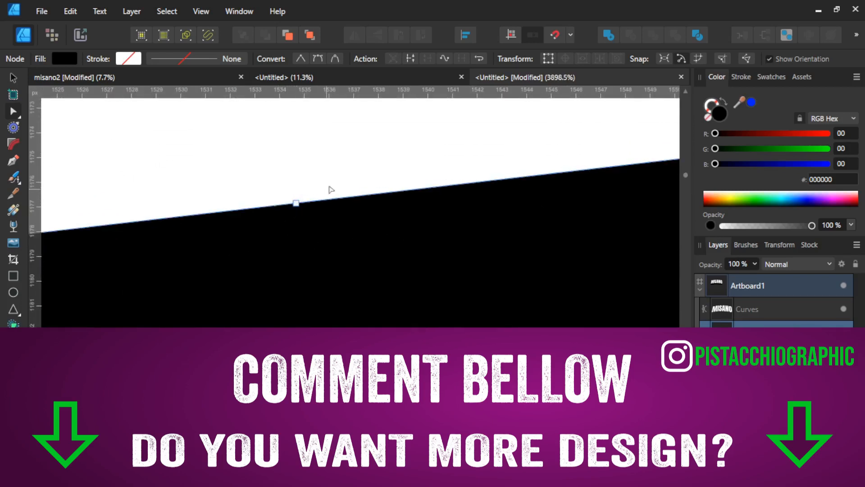
{"action": "scroll", "coordinate": [341, 175], "scroll_direction": "down", "scroll_amount": 15}
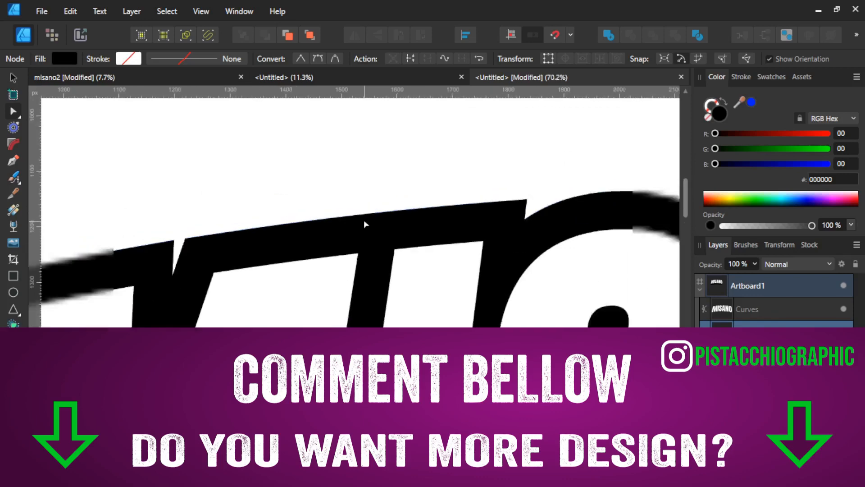
{"action": "scroll", "coordinate": [289, 266], "scroll_direction": "down", "scroll_amount": 5}
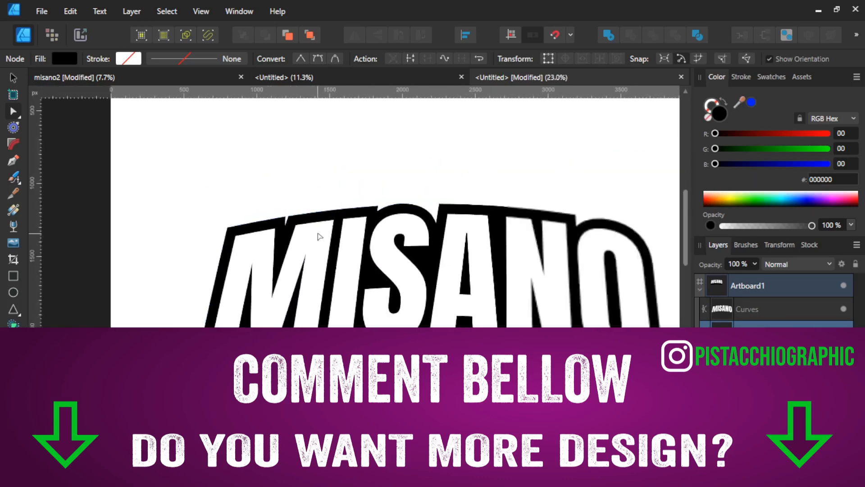
Reshape the narrow notch in the black shape's lower edge below the A, moving its tip higher and its right base node outward, then deselect
{"action": "left_click_drag", "start_coordinate": [335, 279], "coordinate": [299, 226]}
{"action": "scroll", "coordinate": [419, 322], "scroll_direction": "up", "scroll_amount": 10}
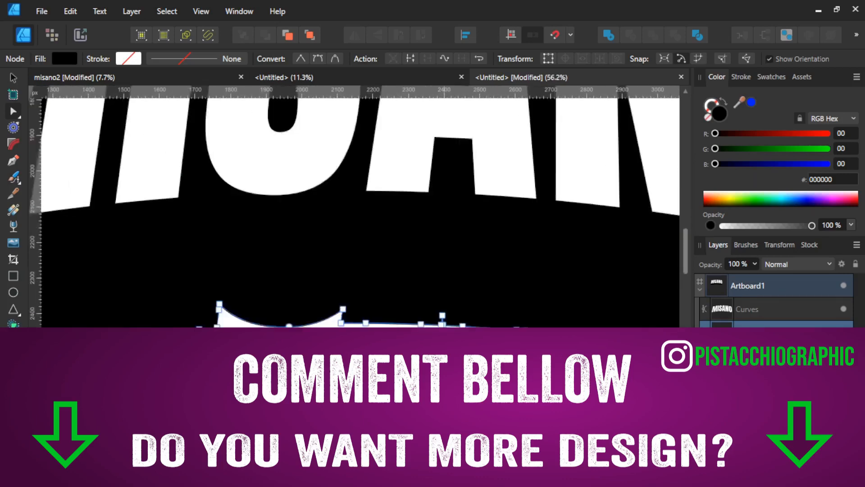
{"action": "left_click_drag", "start_coordinate": [410, 325], "coordinate": [444, 327]}
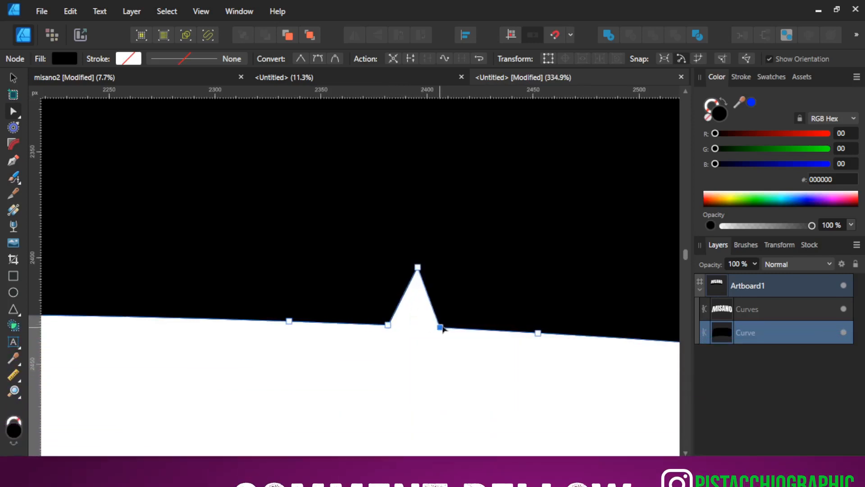
{"action": "left_click_drag", "start_coordinate": [417, 267], "coordinate": [423, 217]}
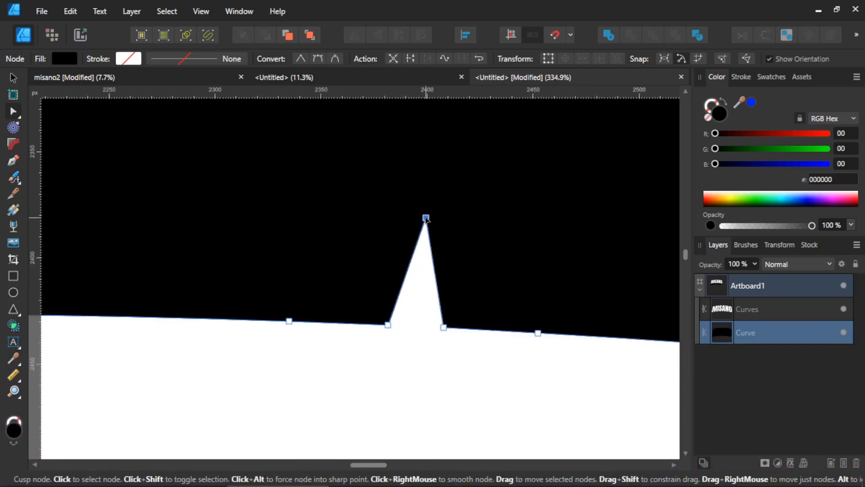
{"action": "scroll", "coordinate": [424, 348], "scroll_direction": "down", "scroll_amount": 10}
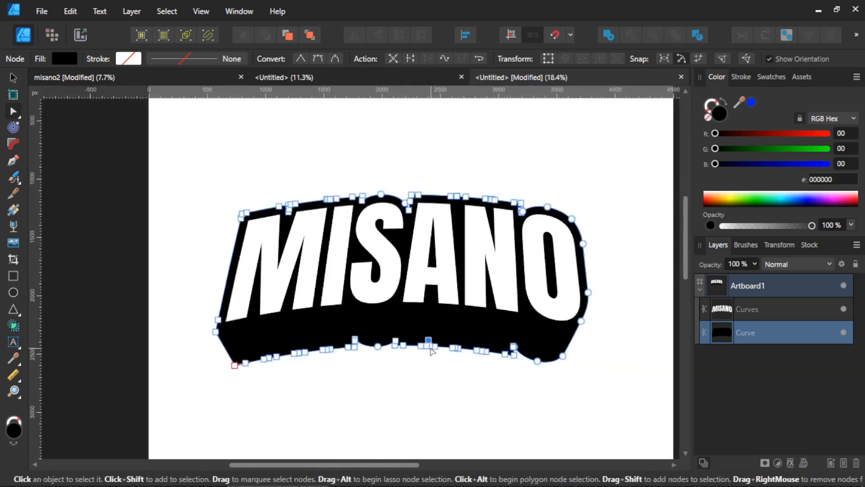
{"action": "mouse_move", "coordinate": [430, 375]}
{"action": "left_mouse_down"}
{"action": "mouse_move", "coordinate": [394, 372]}
{"action": "mouse_move", "coordinate": [410, 359]}
{"action": "left_mouse_up"}
{"action": "left_click", "coordinate": [402, 368]}
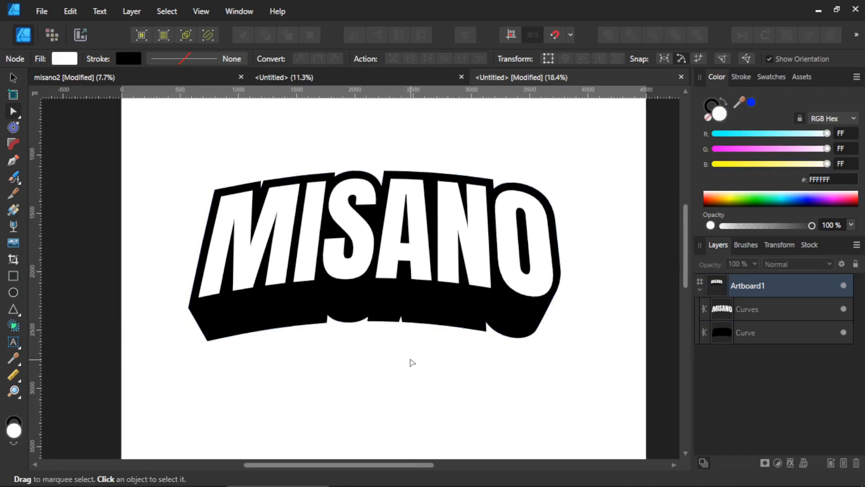
Select the white lettering together with the black shape and subtract the letters from it
{"action": "scroll", "coordinate": [413, 314], "scroll_direction": "down", "scroll_amount": 2}
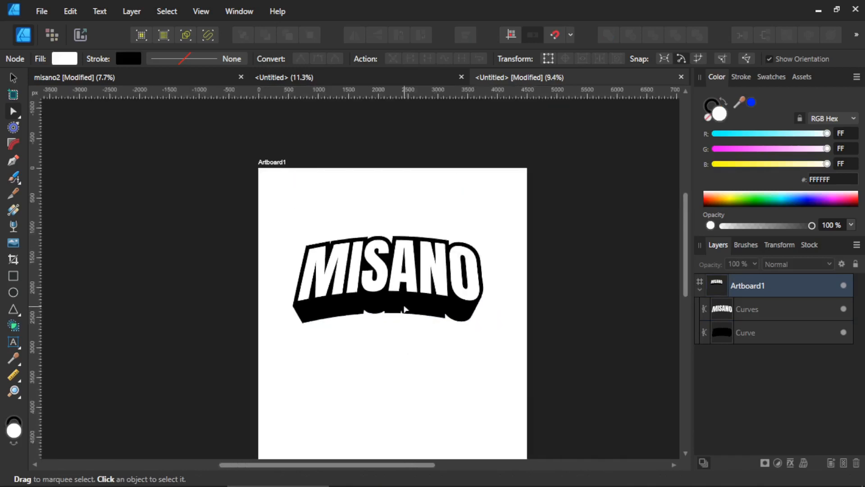
{"action": "scroll", "coordinate": [392, 337], "scroll_direction": "up", "scroll_amount": 3}
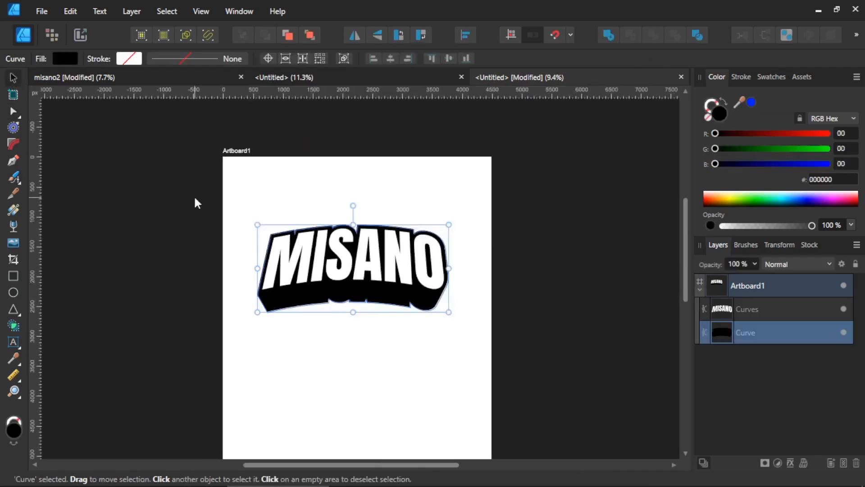
{"action": "left_click_drag", "start_coordinate": [193, 199], "coordinate": [520, 360]}
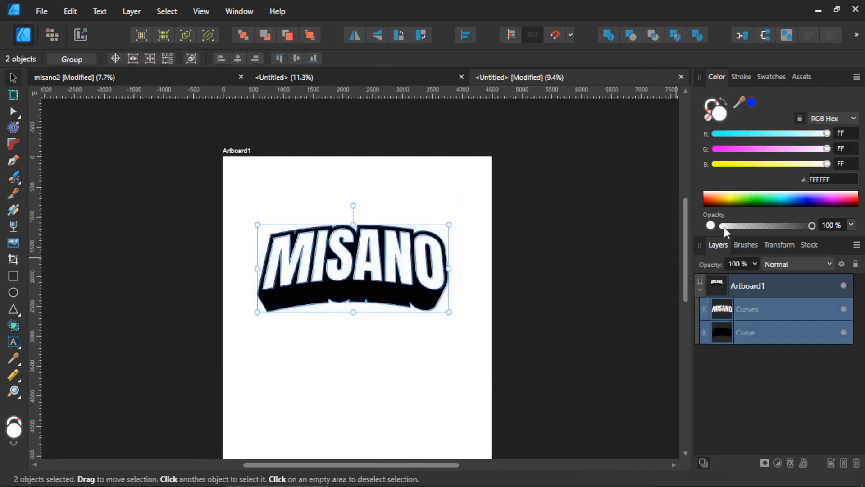
{"action": "left_click", "coordinate": [627, 39]}
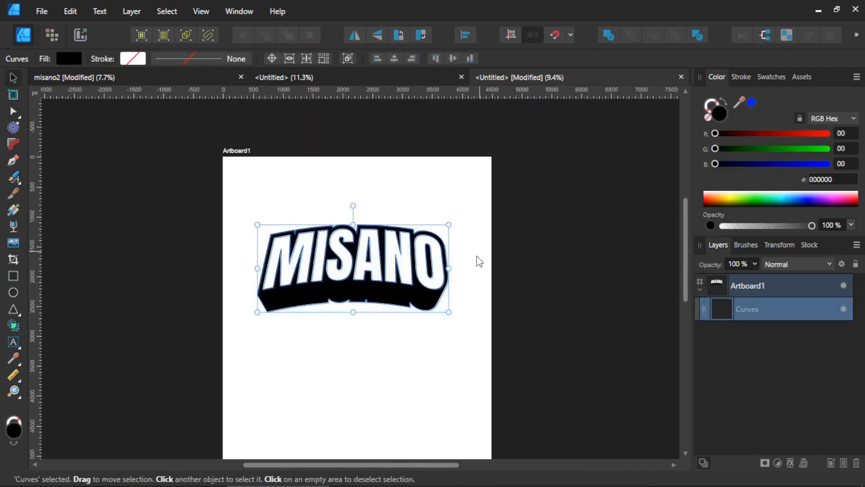
Move the cut-out MISANO shape up near the artboard's upper edge and deselect it
{"action": "left_click_drag", "start_coordinate": [372, 292], "coordinate": [377, 238]}
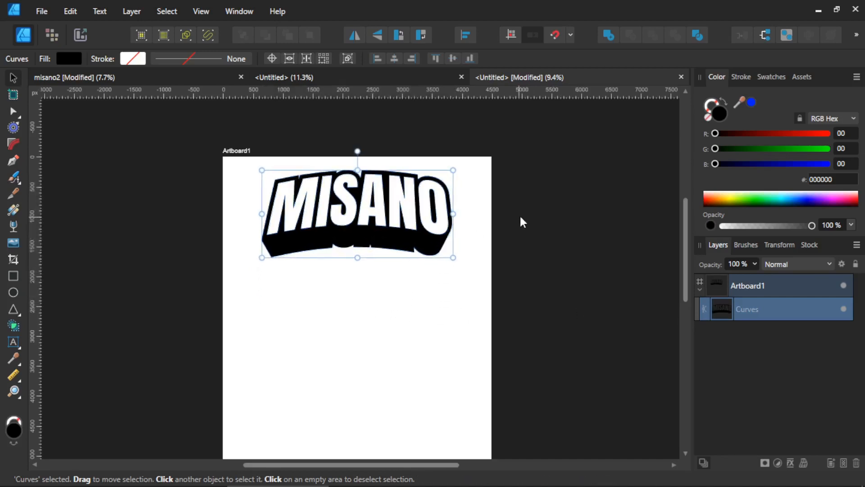
{"action": "left_click", "coordinate": [522, 222]}
{"action": "scroll", "coordinate": [532, 275], "scroll_direction": "down", "scroll_amount": 1}
{"action": "scroll", "coordinate": [519, 248], "scroll_direction": "up", "scroll_amount": 1}
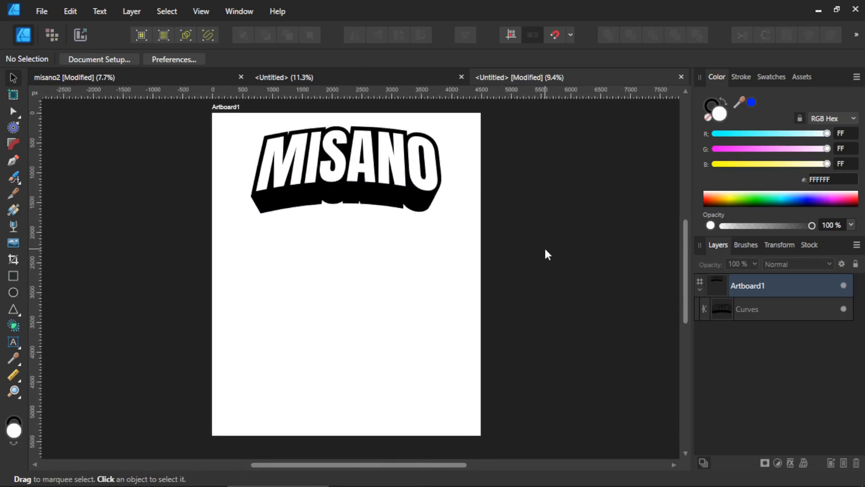
Start an Anton art text object at about 293.3 pt in the empty area below the MISANO lettering
{"action": "left_click", "coordinate": [14, 342]}
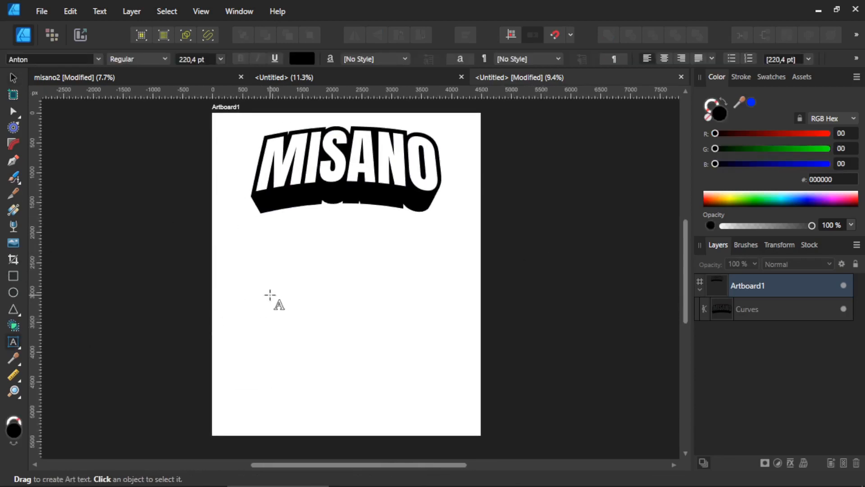
{"action": "left_click_drag", "start_coordinate": [265, 293], "coordinate": [342, 356]}
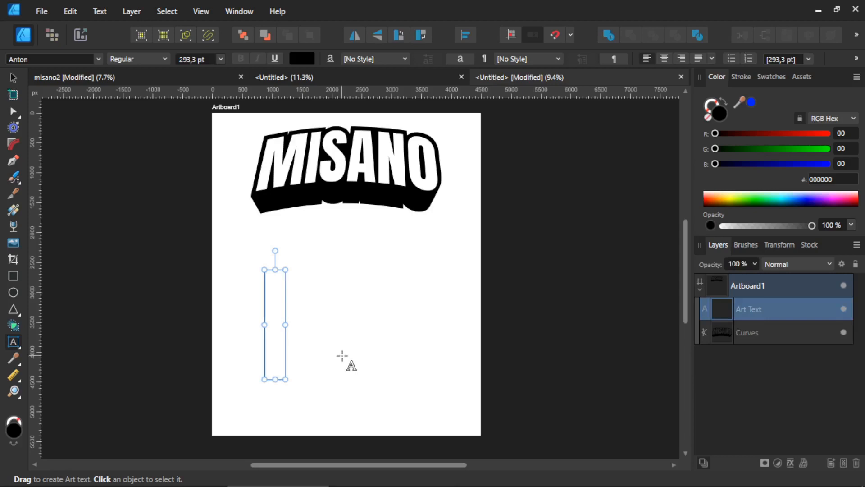
{"action": "type", "text": "CIRUI"}
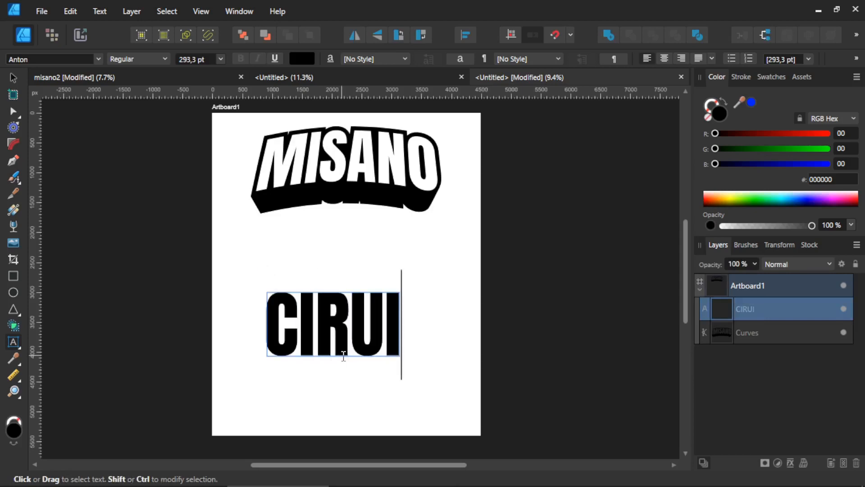
{"action": "key", "text": "BackSpace"}
{"action": "key", "text": "BackSpace"}
{"action": "key", "text": "BackSpace"}
{"action": "key", "text": "BackSpace"}
{"action": "key", "text": "BackSpace"}
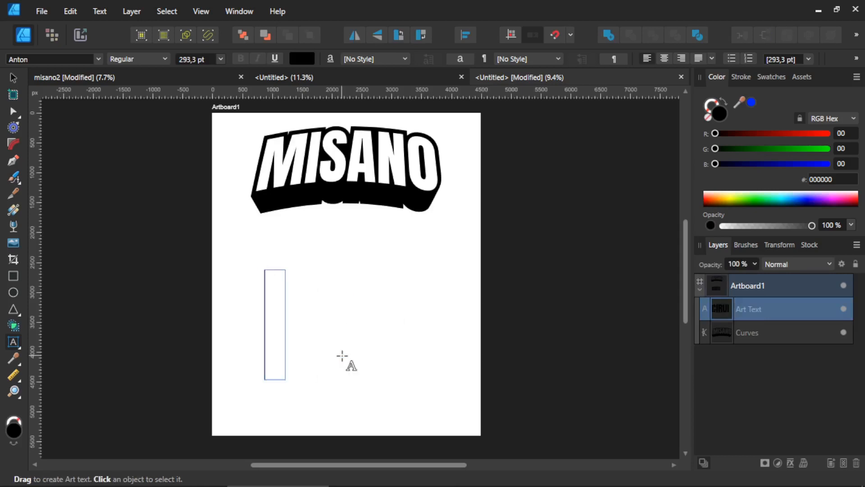
Enter CIRCUIT as the content of the new art text and finish editing it
{"action": "type", "text": "CIRC"}
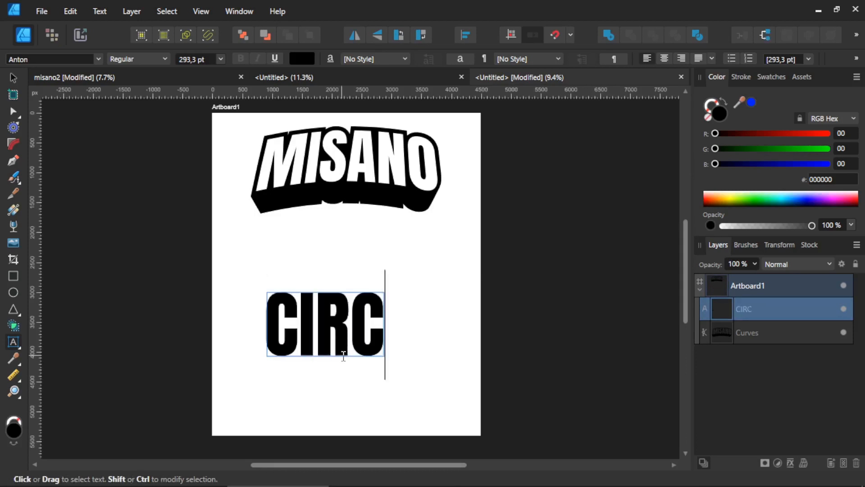
{"action": "type", "text": "UIT"}
{"action": "key", "text": "Escape"}
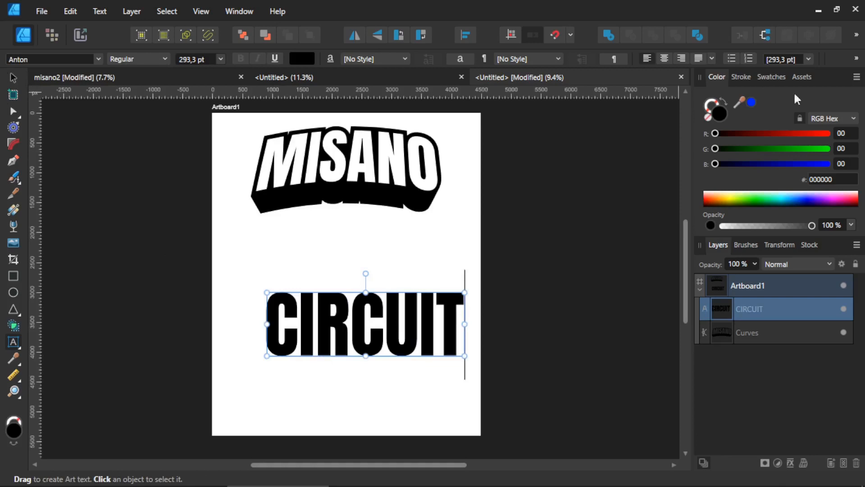
Convert the CIRCUIT text to curves and group the letters
{"action": "left_click", "coordinate": [857, 59]}
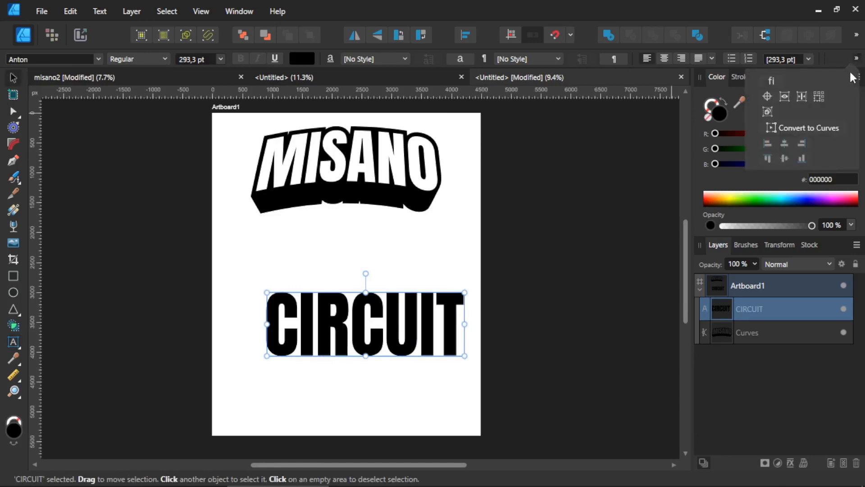
{"action": "left_click", "coordinate": [827, 129]}
{"action": "key", "text": "ctrl+g"}
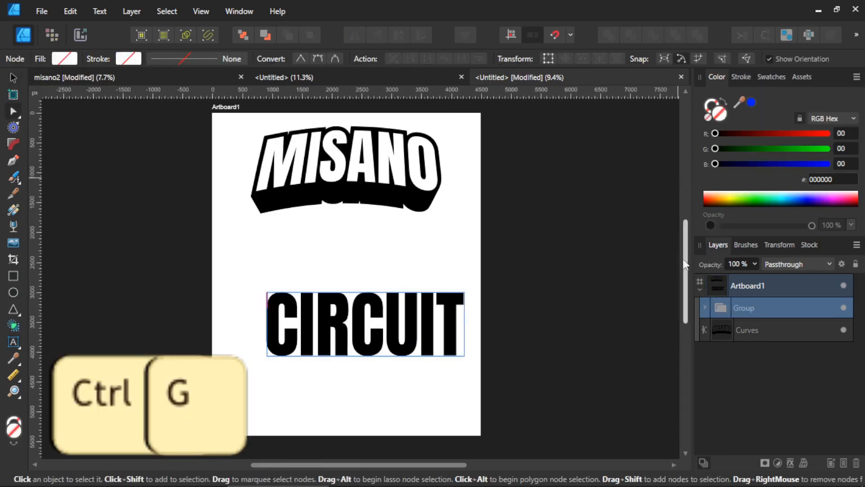
Ungroup the CIRCUIT letters, merge them into one shape with Add, and apply an Arc - Horizontal warp
{"action": "key", "text": "ctrl+shift+g"}
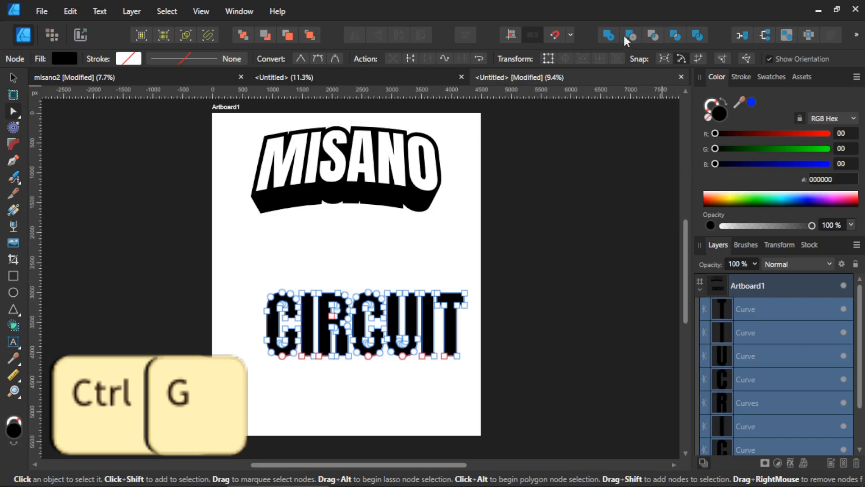
{"action": "left_click", "coordinate": [611, 35]}
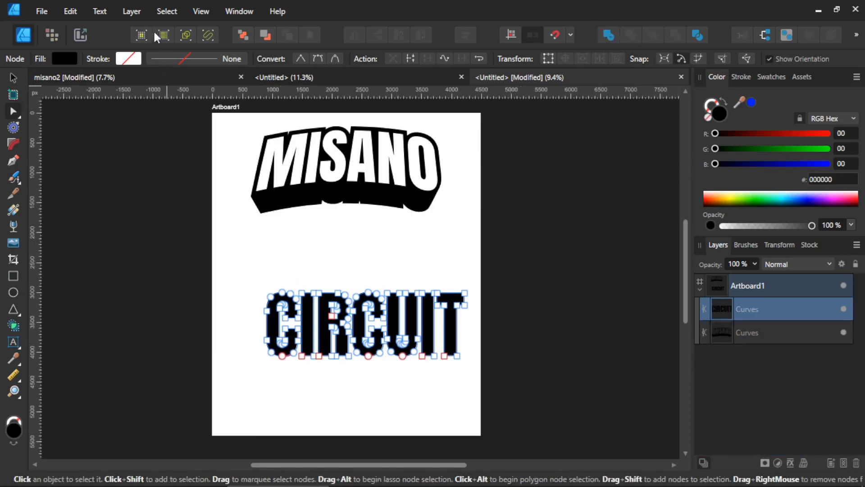
{"action": "left_click", "coordinate": [132, 11]}
{"action": "mouse_move", "coordinate": [171, 66]}
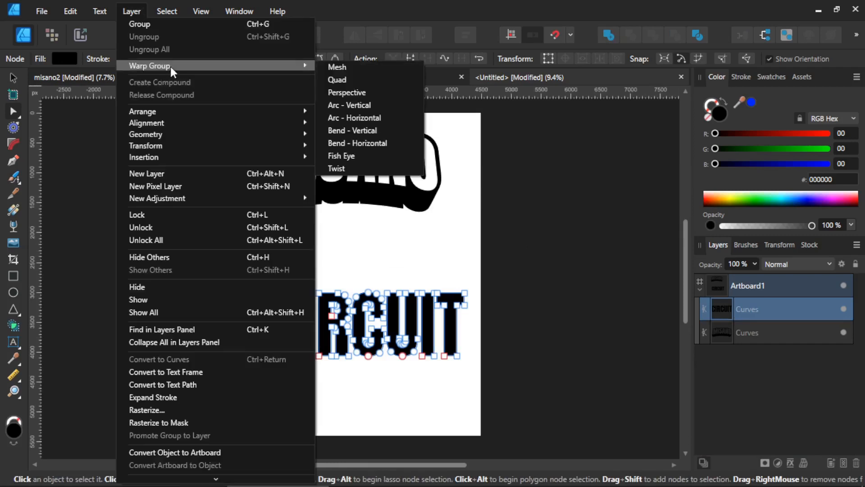
{"action": "left_click", "coordinate": [364, 118]}
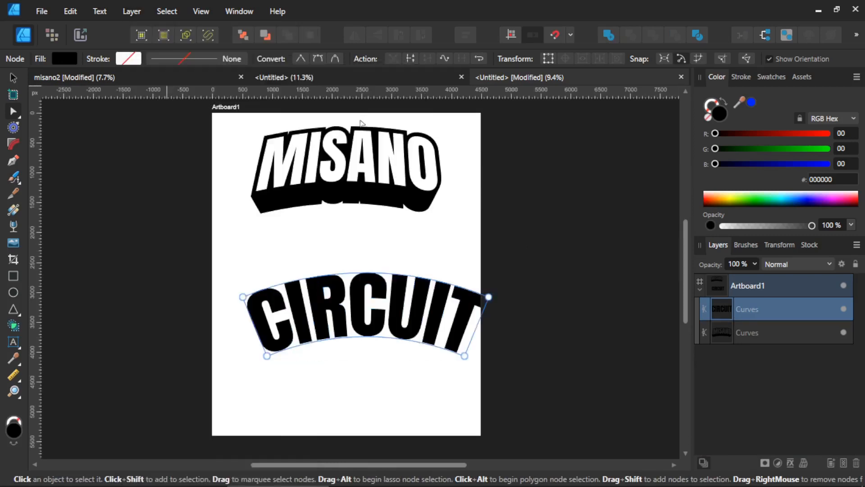
Set the CIRCUIT arc warp value to -14 % and convert the warp group to curves
{"action": "scroll", "coordinate": [151, 58], "scroll_direction": "down", "scroll_amount": 15}
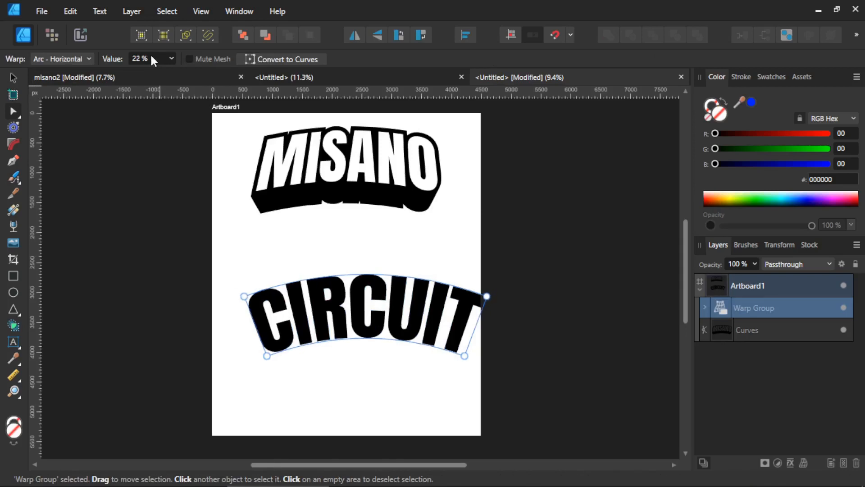
{"action": "scroll", "coordinate": [152, 59], "scroll_direction": "down", "scroll_amount": 16}
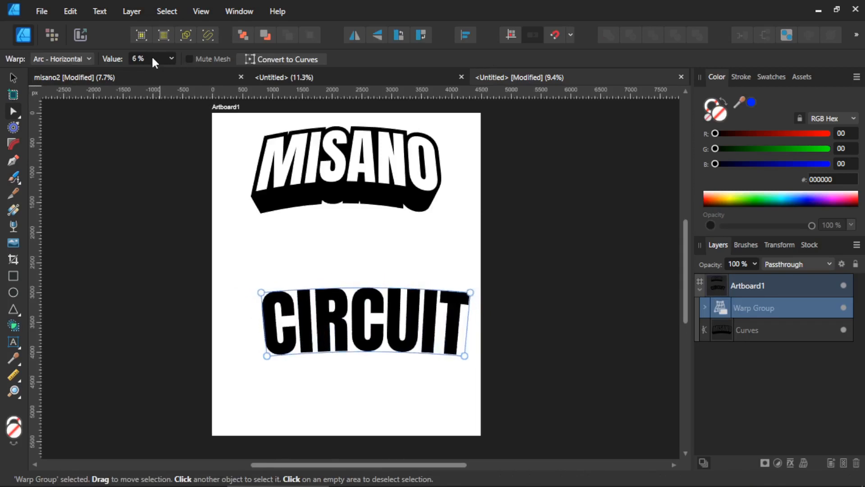
{"action": "scroll", "coordinate": [152, 59], "scroll_direction": "down", "scroll_amount": 8}
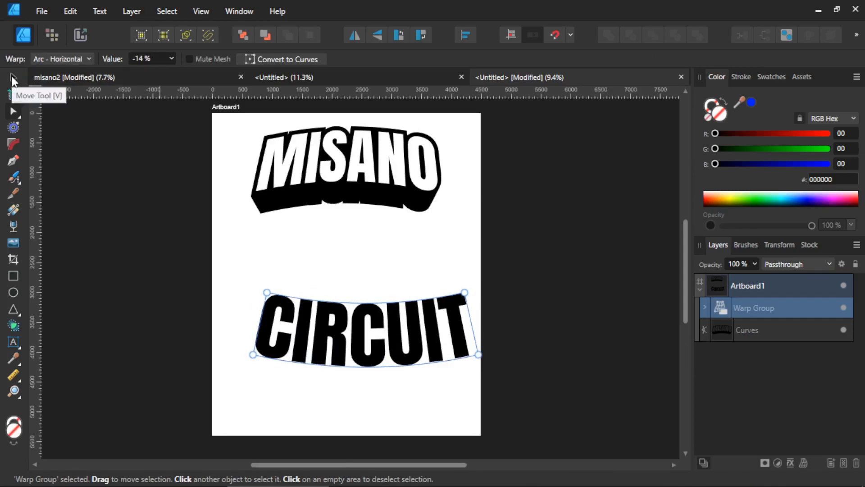
{"action": "left_click", "coordinate": [296, 57]}
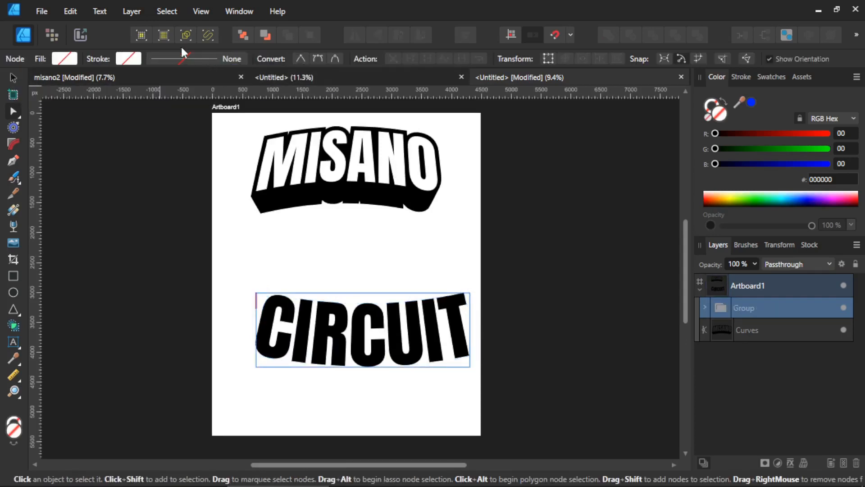
Apply a Perspective warp to the CIRCUIT group and place a horizontal ruler guide just above the lettering
{"action": "left_click", "coordinate": [118, 10]}
{"action": "mouse_move", "coordinate": [275, 66]}
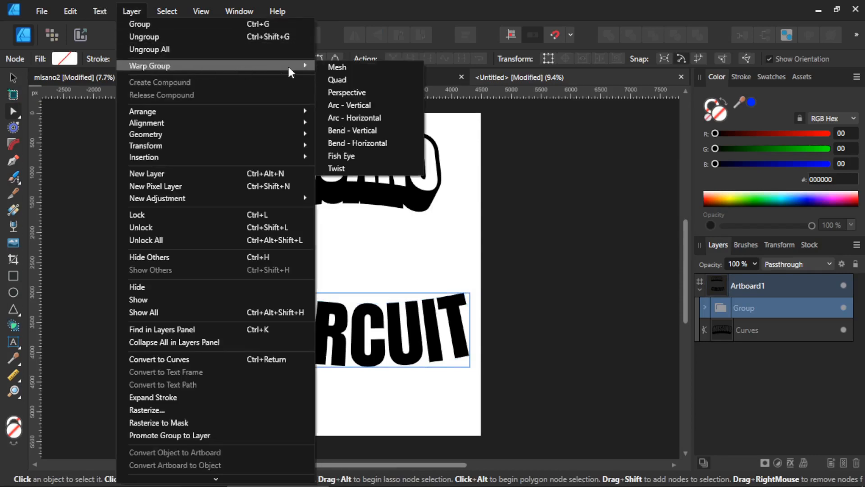
{"action": "left_click", "coordinate": [363, 93]}
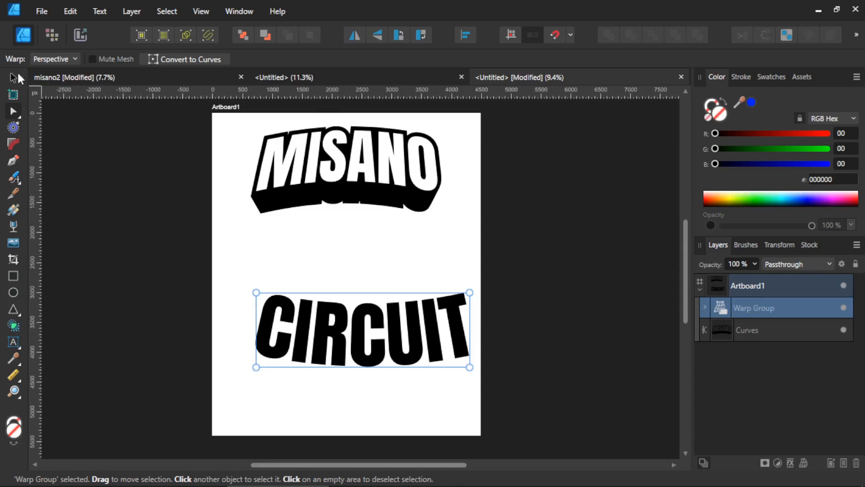
{"action": "left_click_drag", "start_coordinate": [341, 92], "coordinate": [357, 279]}
Pull both upper corners of the CIRCUIT perspective warp outward and up so the outer letters reach the guide
{"action": "scroll", "coordinate": [369, 290], "scroll_direction": "up", "scroll_amount": 3}
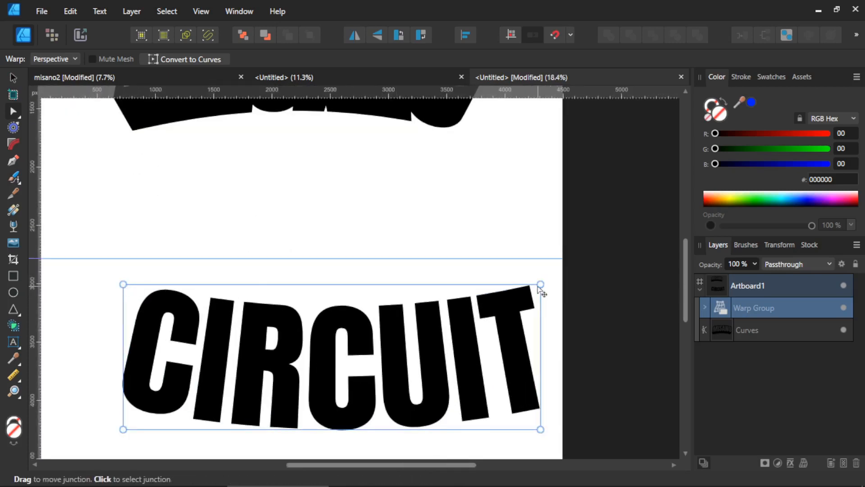
{"action": "left_click_drag", "start_coordinate": [541, 286], "coordinate": [566, 258]}
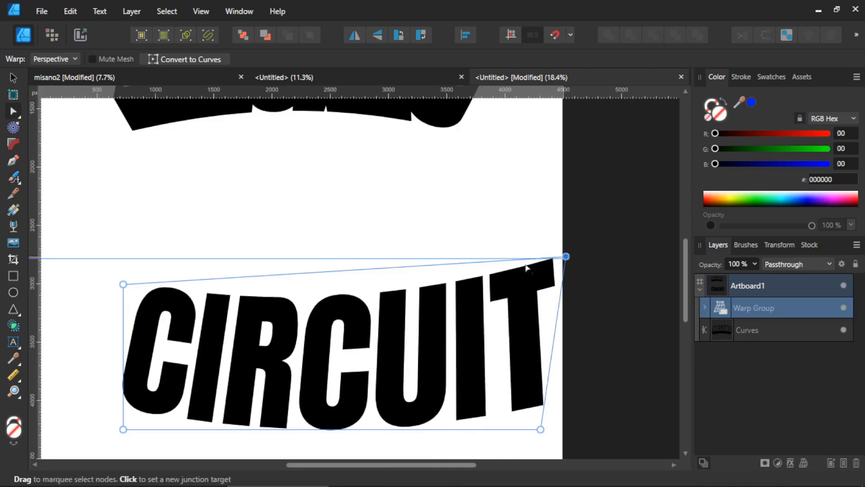
{"action": "left_click_drag", "start_coordinate": [125, 287], "coordinate": [96, 252]}
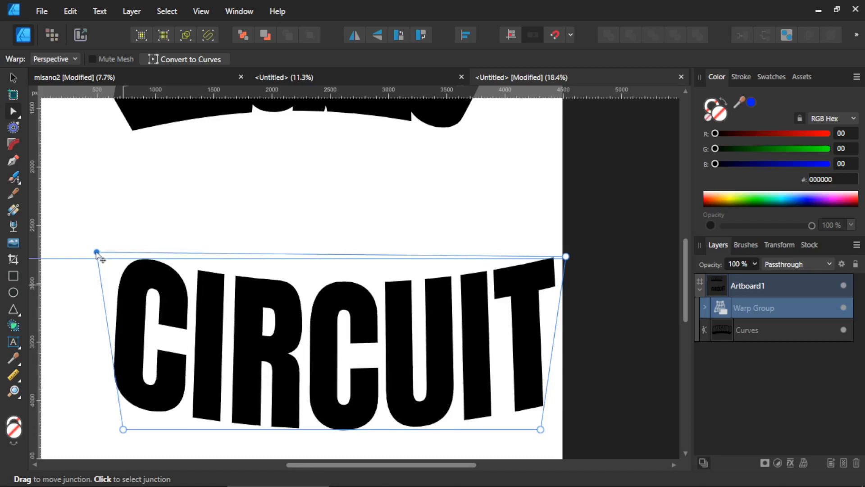
Widen the upper edge of the CIRCUIT perspective warp further by moving both upper corners outward
{"action": "scroll", "coordinate": [213, 271], "scroll_direction": "down", "scroll_amount": 5}
{"action": "scroll", "coordinate": [204, 277], "scroll_direction": "up", "scroll_amount": 2}
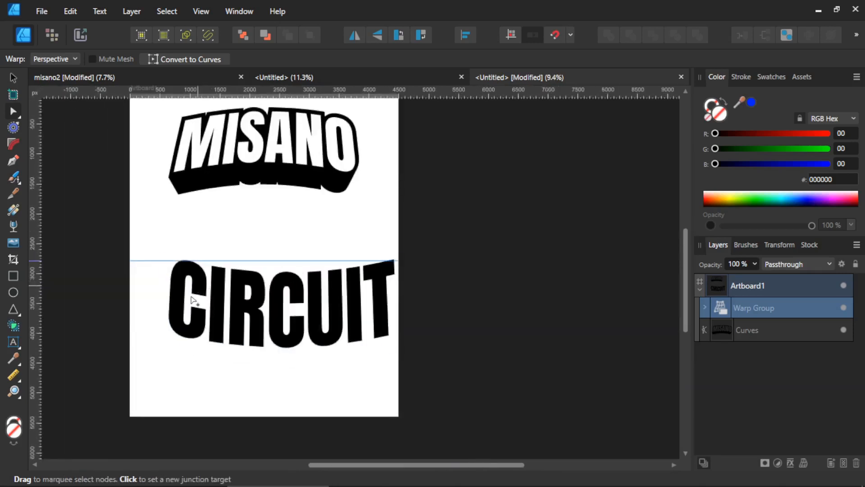
{"action": "left_click_drag", "start_coordinate": [193, 299], "coordinate": [251, 311]}
{"action": "scroll", "coordinate": [250, 310], "scroll_direction": "up", "scroll_amount": 1}
{"action": "scroll", "coordinate": [221, 296], "scroll_direction": "up", "scroll_amount": 1}
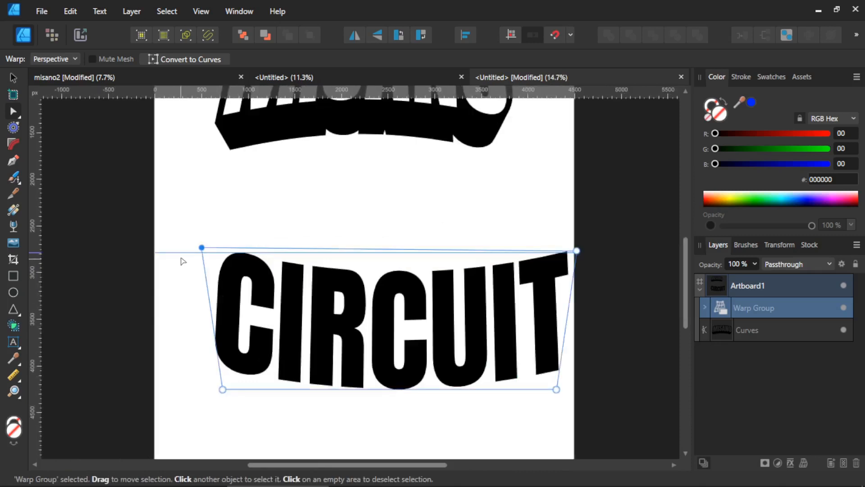
{"action": "left_click_drag", "start_coordinate": [201, 248], "coordinate": [182, 247]}
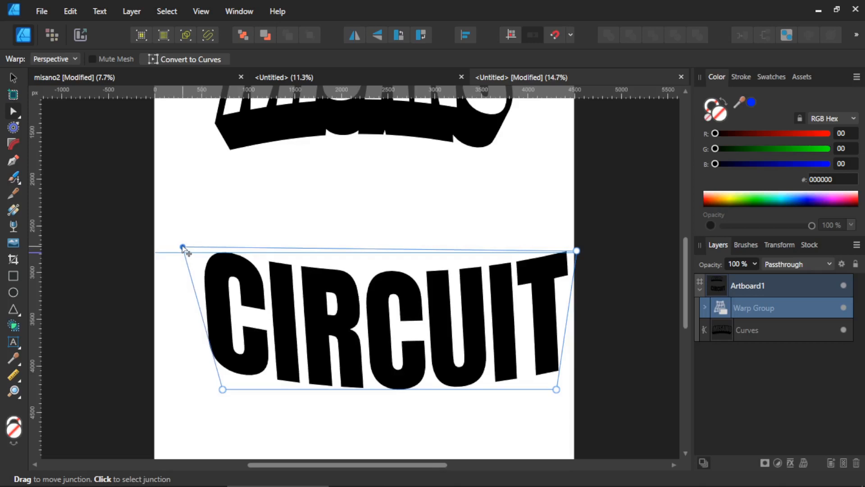
{"action": "left_click_drag", "start_coordinate": [578, 252], "coordinate": [603, 249]}
{"action": "scroll", "coordinate": [518, 279], "scroll_direction": "down", "scroll_amount": 1}
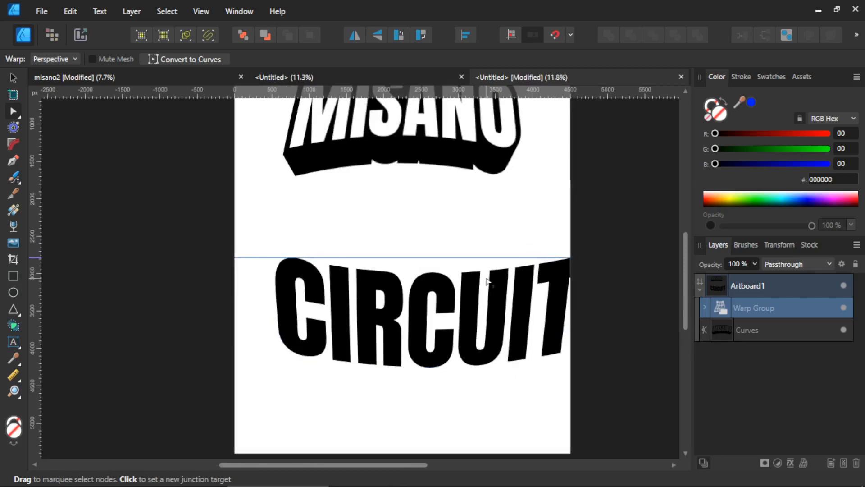
Move the warped CIRCUIT lettering left so that it lies fully inside the artboard
{"action": "key", "text": "v"}
{"action": "left_click", "coordinate": [13, 77]}
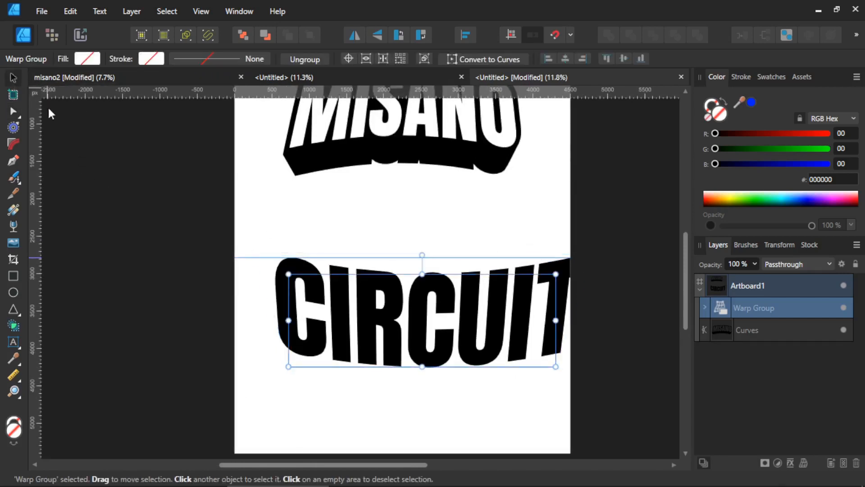
{"action": "left_click_drag", "start_coordinate": [435, 362], "coordinate": [408, 361]}
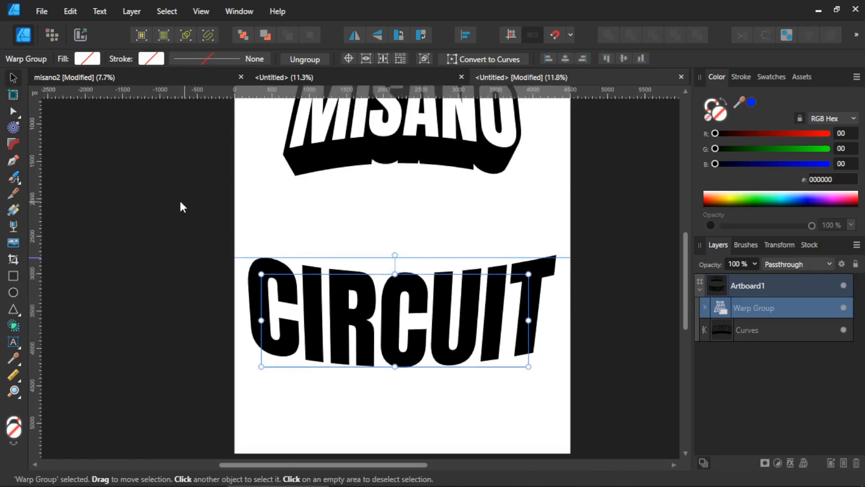
Fine-tune the warp's upper right corner so the T meets the guide, and convert the warp to curves
{"action": "left_click", "coordinate": [13, 113]}
{"action": "left_click_drag", "start_coordinate": [565, 255], "coordinate": [564, 258]}
{"action": "left_click_drag", "start_coordinate": [564, 257], "coordinate": [566, 259]}
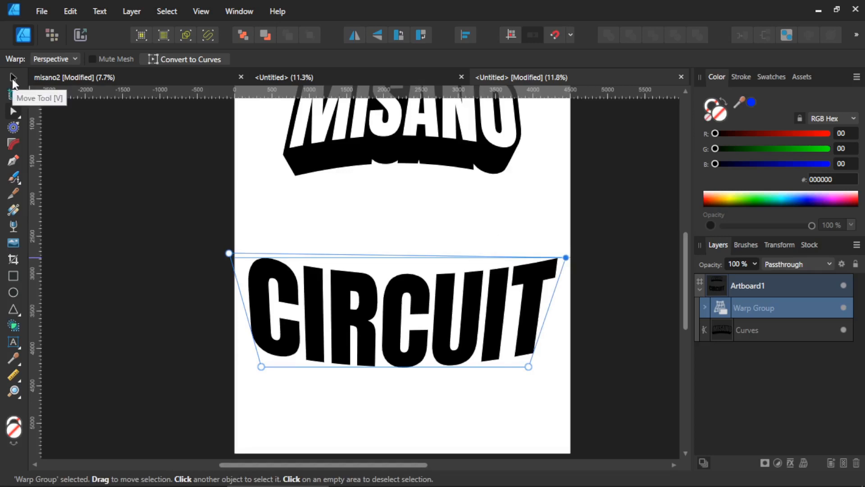
{"action": "left_click", "coordinate": [182, 59]}
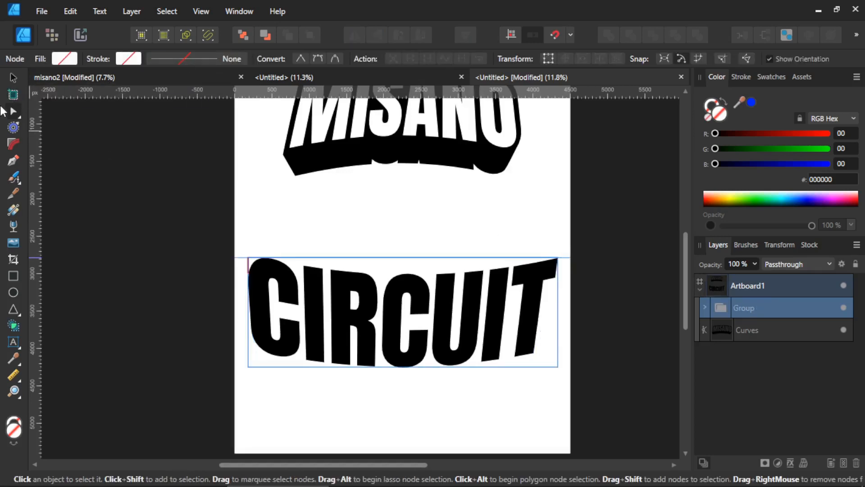
Remove the horizontal guide from the artboard
{"action": "left_click", "coordinate": [14, 76]}
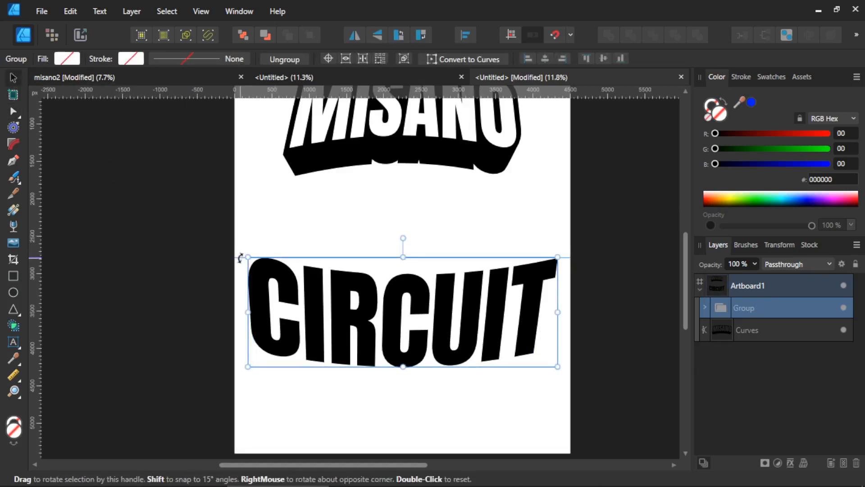
{"action": "left_click_drag", "start_coordinate": [235, 261], "coordinate": [213, 92]}
{"action": "scroll", "coordinate": [228, 231], "scroll_direction": "up", "scroll_amount": 5}
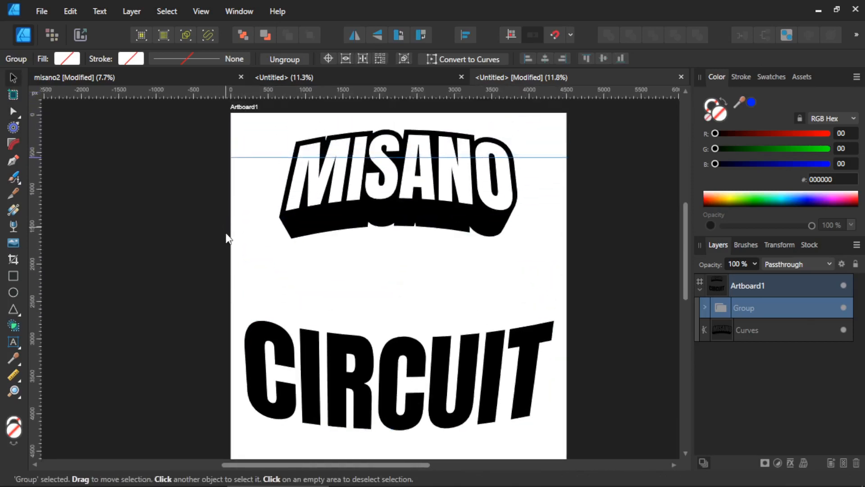
{"action": "scroll", "coordinate": [240, 298], "scroll_direction": "up", "scroll_amount": 1}
{"action": "left_click_drag", "start_coordinate": [280, 239], "coordinate": [276, 92]}
{"action": "key", "text": "ctrl+0"}
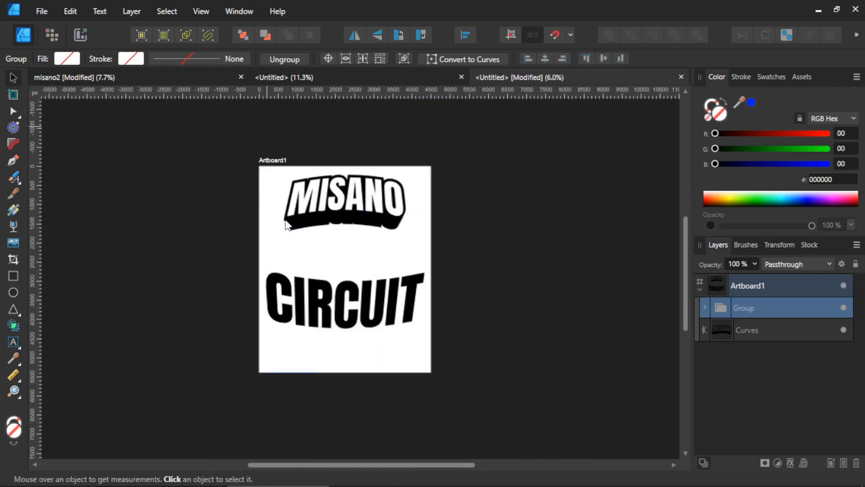
{"action": "scroll", "coordinate": [296, 290], "scroll_direction": "up", "scroll_amount": 1}
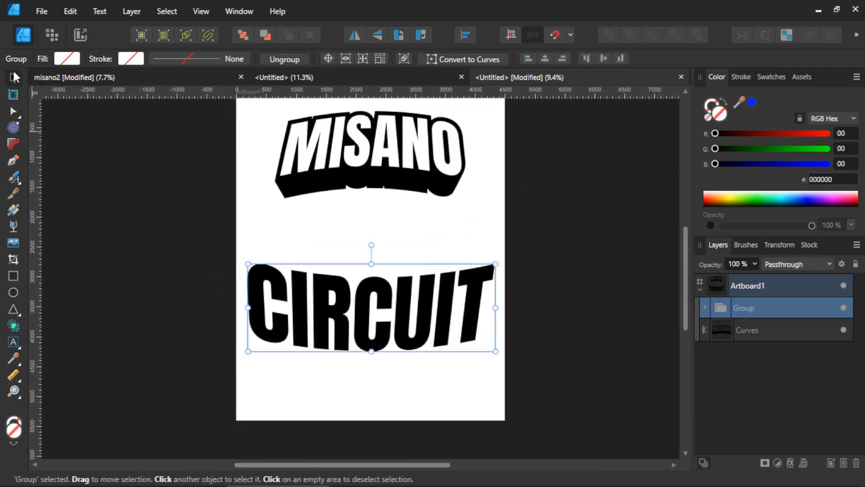
Scale the CIRCUIT group down proportionally to about the width of MISANO and ungroup it
{"action": "left_click_drag", "start_coordinate": [495, 263], "coordinate": [440, 312]}
{"action": "key", "text": "alt"}
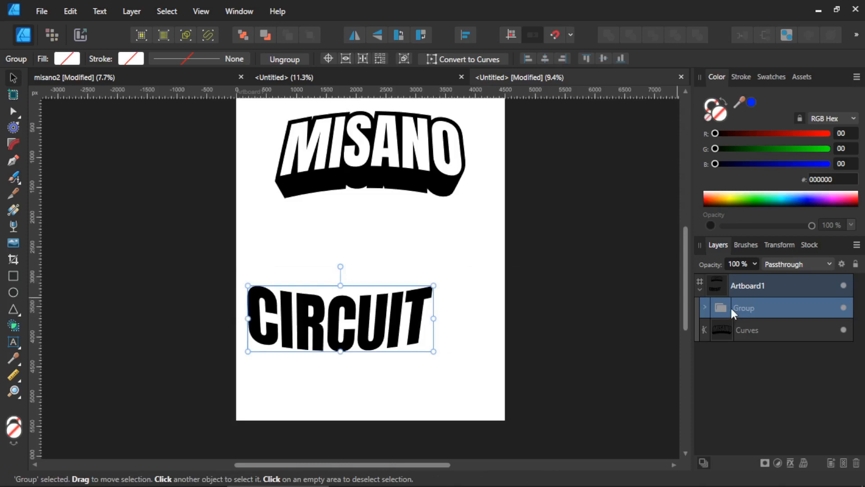
{"action": "key", "text": "ctrl+shift+g"}
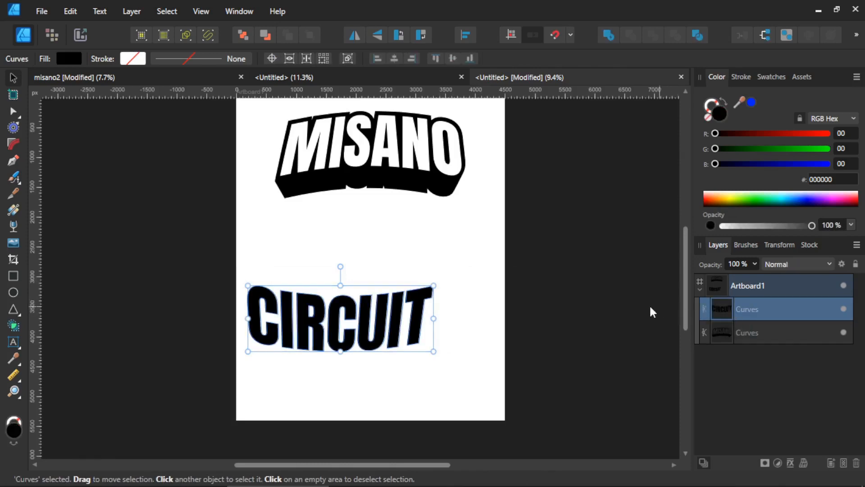
Move the CIRCUIT shape right so that it is centred below the MISANO lettering
{"action": "left_click", "coordinate": [580, 294]}
{"action": "left_click_drag", "start_coordinate": [522, 293], "coordinate": [513, 301]}
{"action": "scroll", "coordinate": [335, 350], "scroll_direction": "up", "scroll_amount": 1}
{"action": "left_click_drag", "start_coordinate": [338, 353], "coordinate": [380, 356]}
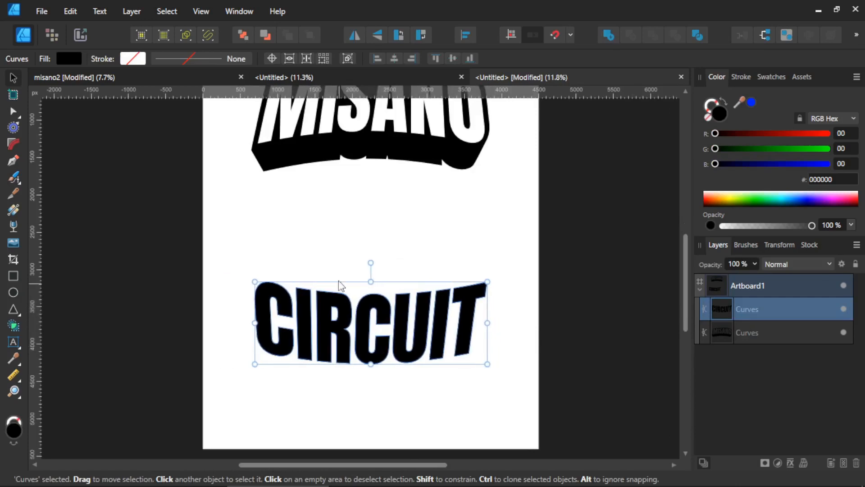
Paste a copy of the CIRCUIT shape in the same place and fill it with white, FFFFFF
{"action": "left_click", "coordinate": [613, 284]}
{"action": "key", "text": "ctrl+v"}
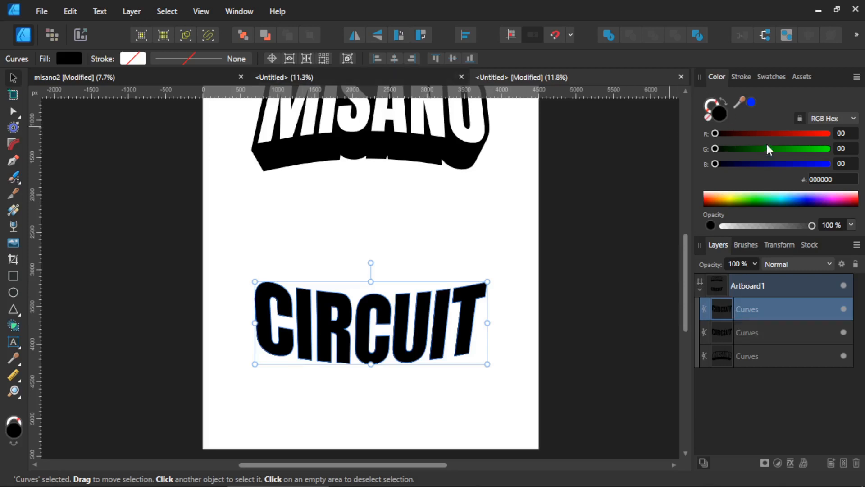
{"action": "left_click_drag", "start_coordinate": [816, 134], "coordinate": [835, 166]}
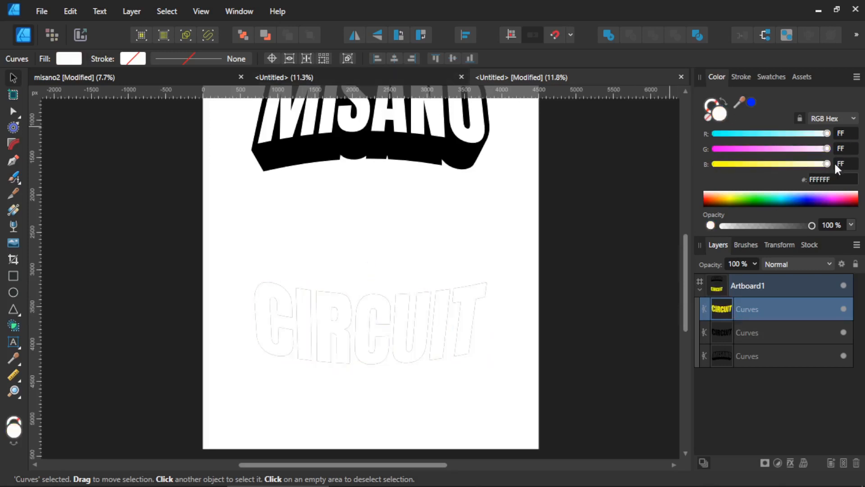
Add an outward contour of about 119.5 px to the black CIRCUIT shape beneath the white copy
{"action": "left_click", "coordinate": [722, 334]}
{"action": "left_click", "coordinate": [14, 131]}
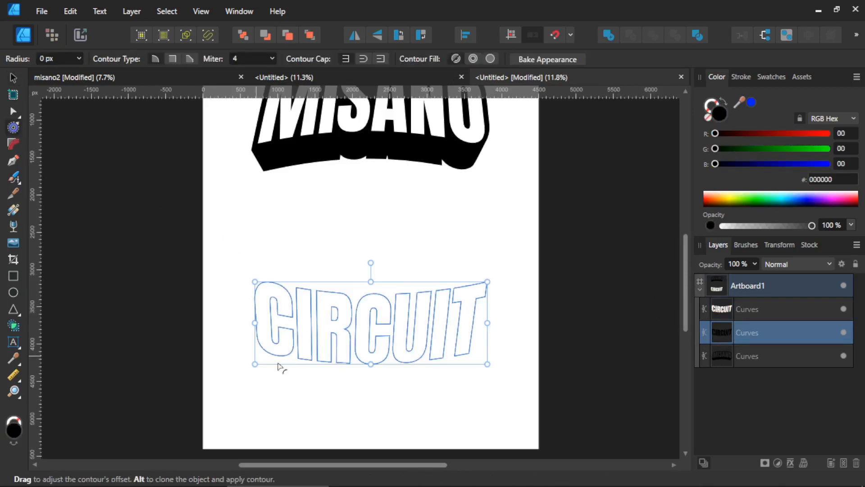
{"action": "scroll", "coordinate": [329, 356], "scroll_direction": "up", "scroll_amount": 2}
{"action": "left_click_drag", "start_coordinate": [323, 262], "coordinate": [341, 286]}
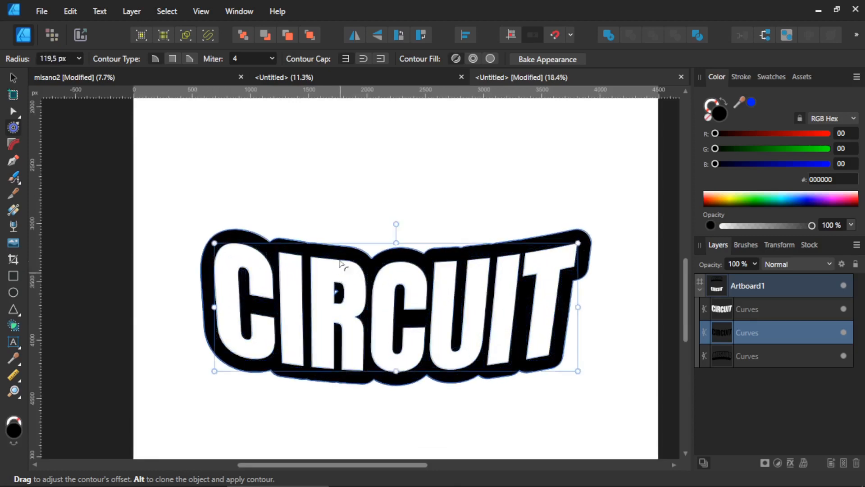
Switch the CIRCUIT contour to mitered corners with a miter limit of 2 and set its radius to 99 px
{"action": "left_click", "coordinate": [172, 58]}
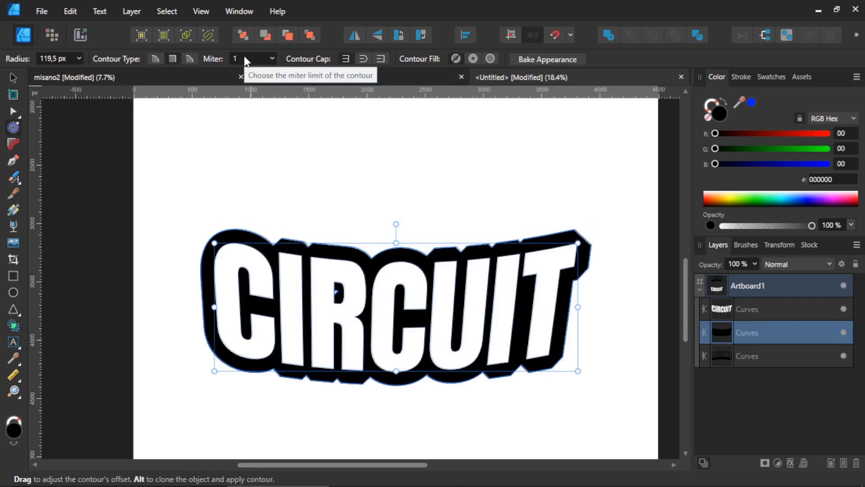
{"action": "scroll", "coordinate": [58, 56], "scroll_direction": "up", "scroll_amount": 3}
{"action": "scroll", "coordinate": [58, 56], "scroll_direction": "down", "scroll_amount": 17}
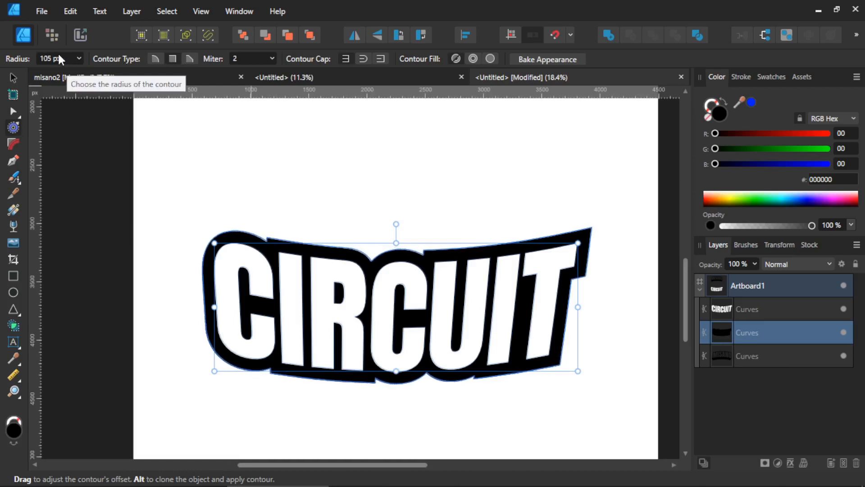
{"action": "scroll", "coordinate": [58, 56], "scroll_direction": "down", "scroll_amount": 6}
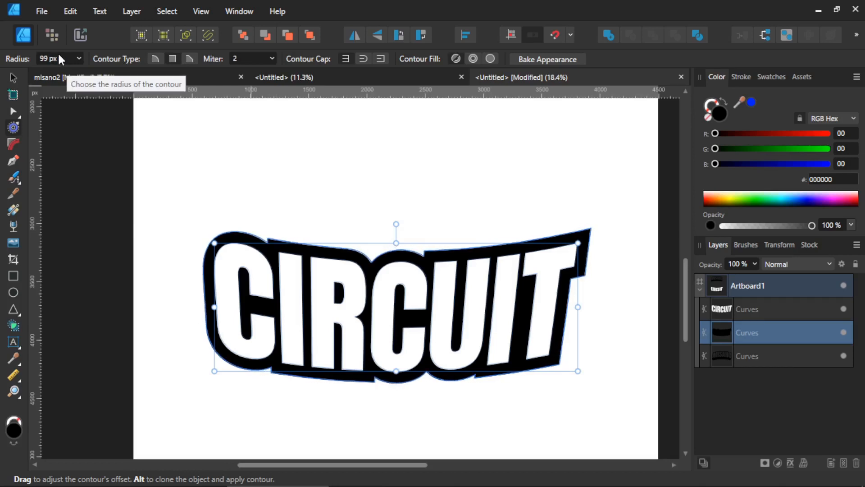
Set the CIRCUIT contour radius to 98 px and bake its appearance into a permanent curve
{"action": "scroll", "coordinate": [59, 56], "scroll_direction": "down", "scroll_amount": 1}
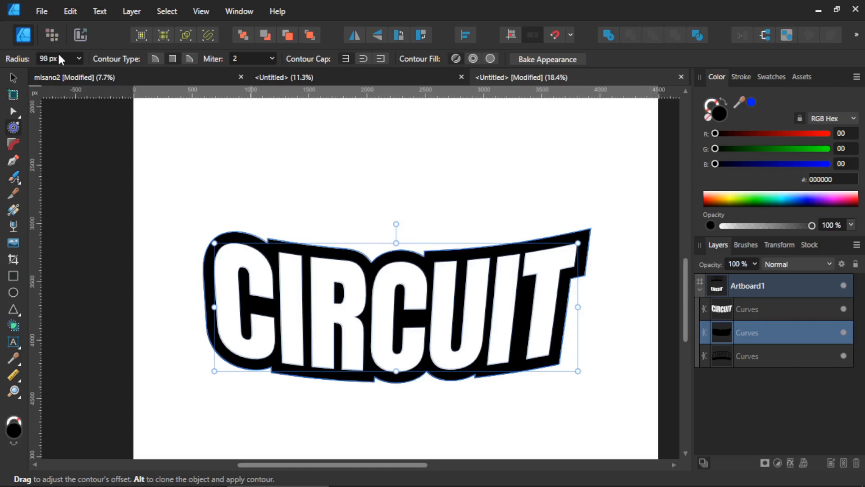
{"action": "left_click", "coordinate": [546, 59]}
{"action": "key", "text": "v"}
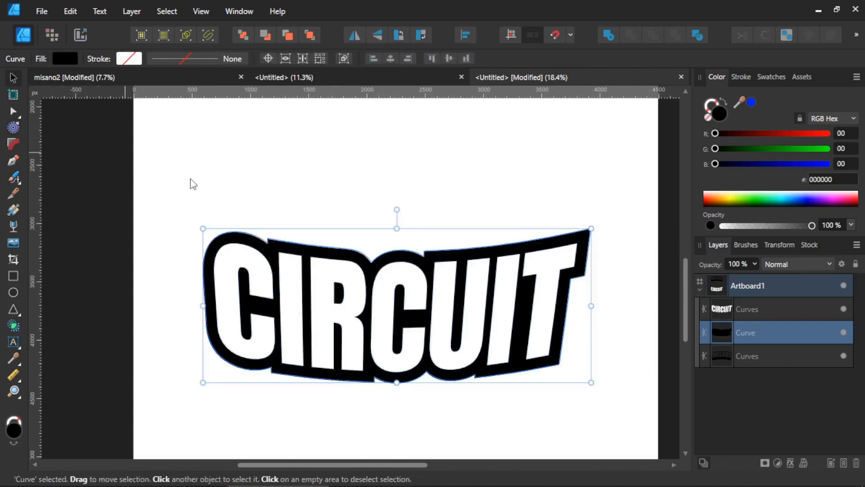
{"action": "left_click", "coordinate": [248, 186]}
{"action": "scroll", "coordinate": [318, 238], "scroll_direction": "down", "scroll_amount": 4}
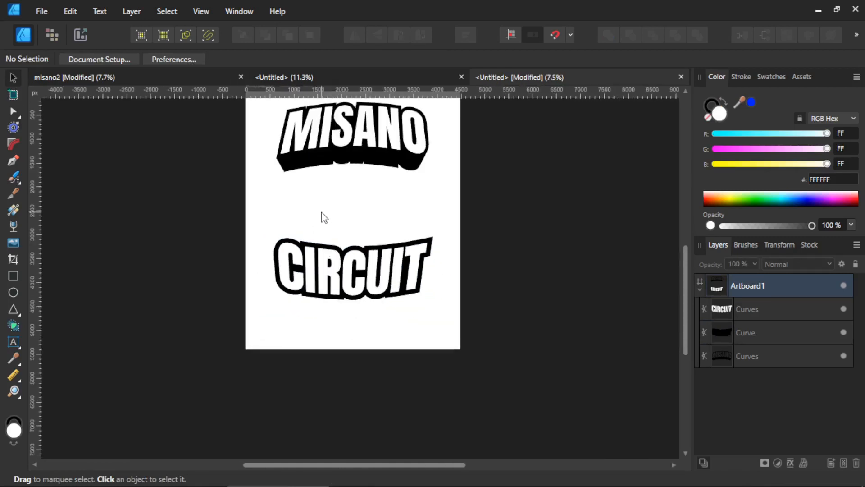
{"action": "scroll", "coordinate": [320, 212], "scroll_direction": "up", "scroll_amount": 1}
{"action": "left_click_drag", "start_coordinate": [321, 211], "coordinate": [337, 266]}
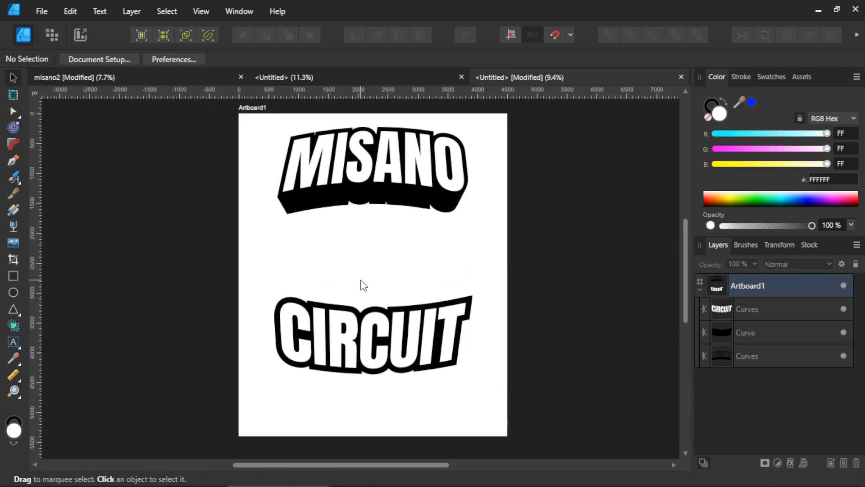
{"action": "scroll", "coordinate": [361, 284], "scroll_direction": "up", "scroll_amount": 1}
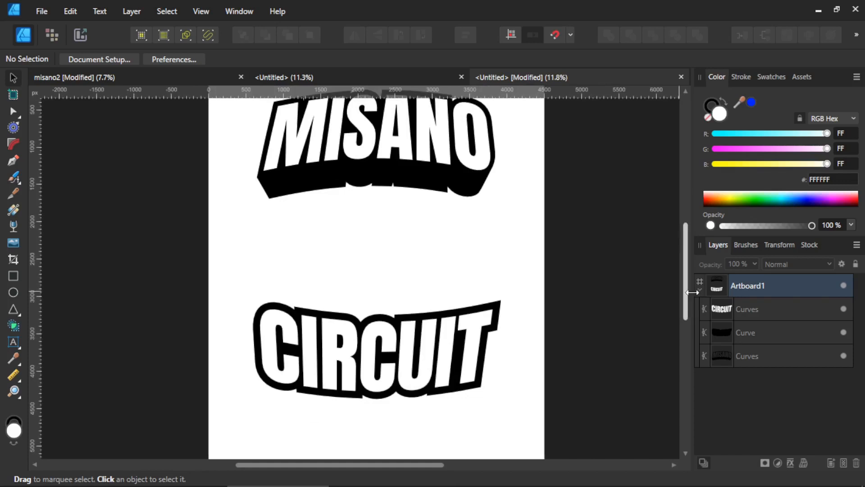
Stack three progressively smaller clones of the black CIRCUIT outline upward behind the lettering and unite all four outlines
{"action": "left_click", "coordinate": [729, 332]}
{"action": "scroll", "coordinate": [402, 334], "scroll_direction": "up", "scroll_amount": 2}
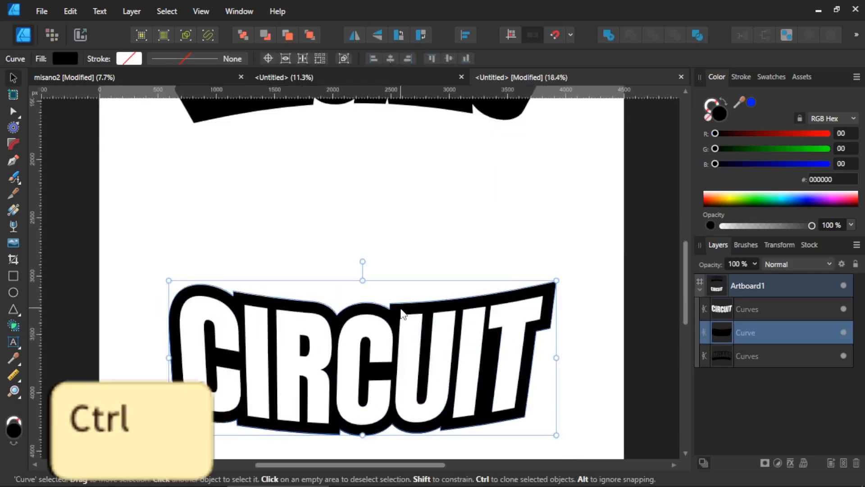
{"action": "left_click_drag", "start_coordinate": [402, 313], "coordinate": [405, 294]}
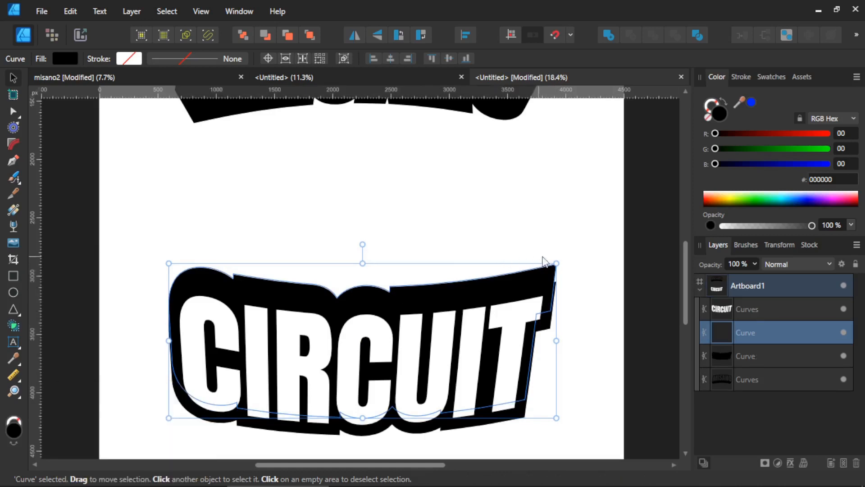
{"action": "mouse_move", "coordinate": [557, 262]}
{"action": "left_mouse_down"}
{"action": "mouse_move", "coordinate": [543, 270]}
{"action": "mouse_move", "coordinate": [549, 267]}
{"action": "left_mouse_up"}
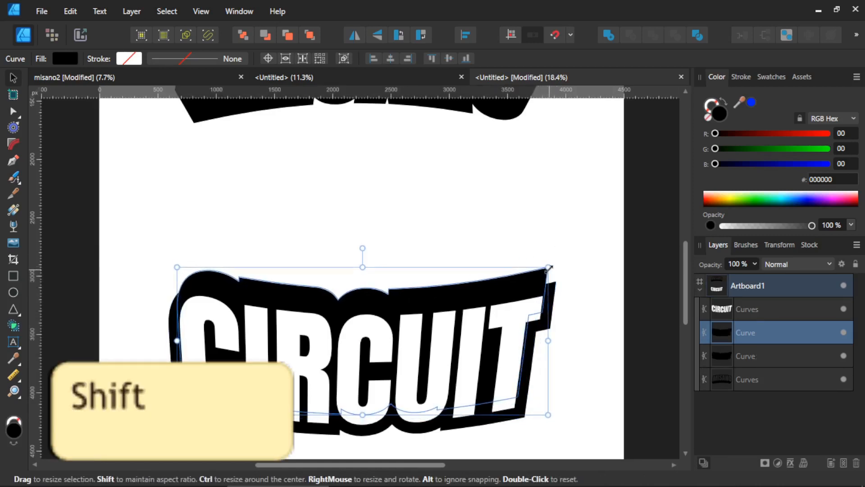
{"action": "key", "text": "ctrl+j"}
{"action": "key", "text": "ctrl+j"}
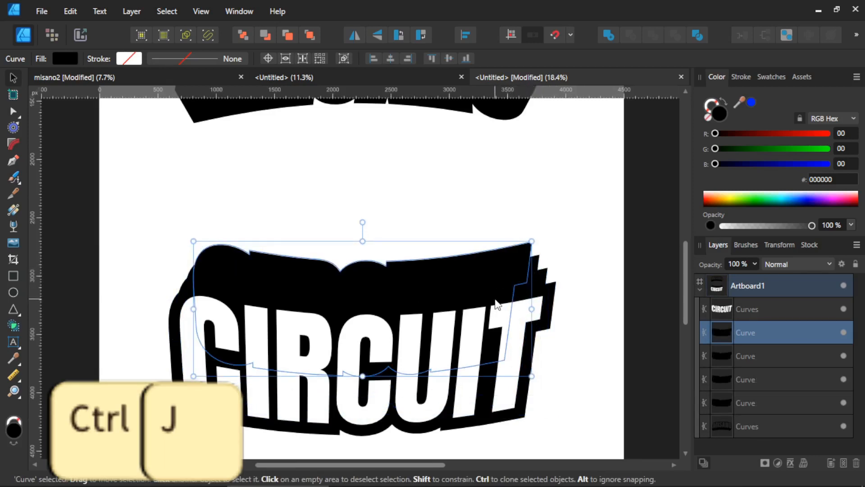
{"action": "left_click", "coordinate": [719, 402], "text": "shift"}
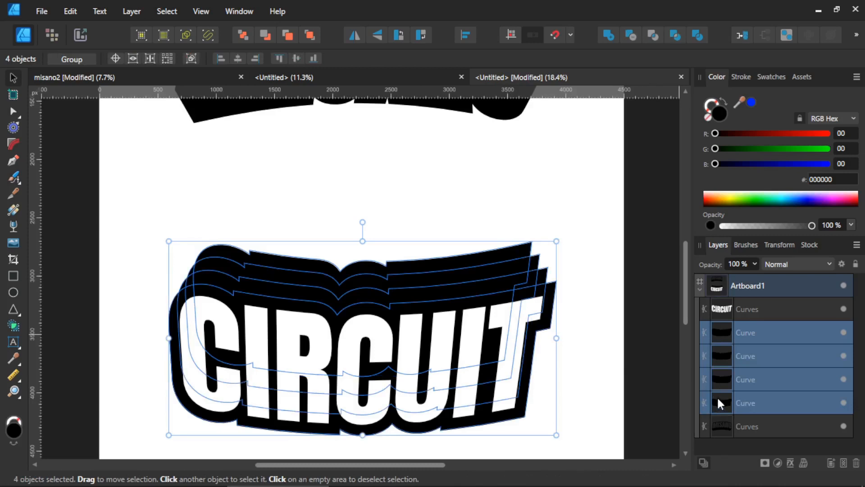
{"action": "left_click", "coordinate": [609, 34]}
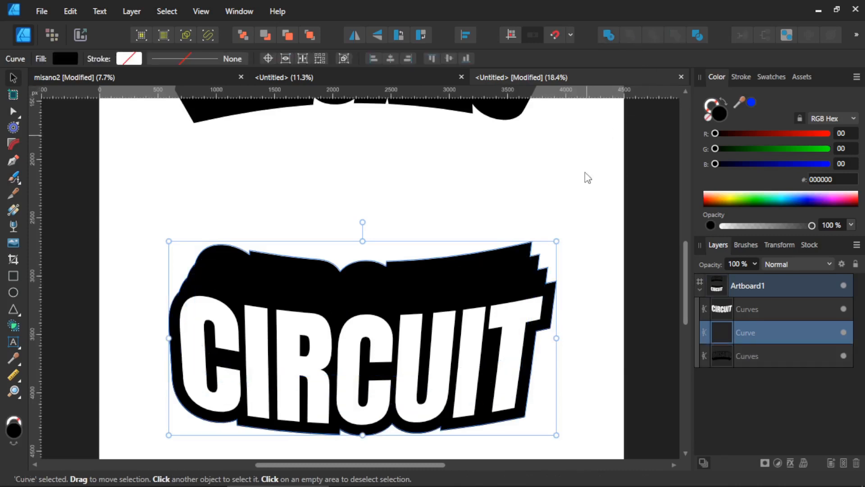
Delete the stepped nodes on the upper left side of the united black shape so the edge runs straight
{"action": "left_click", "coordinate": [6, 111]}
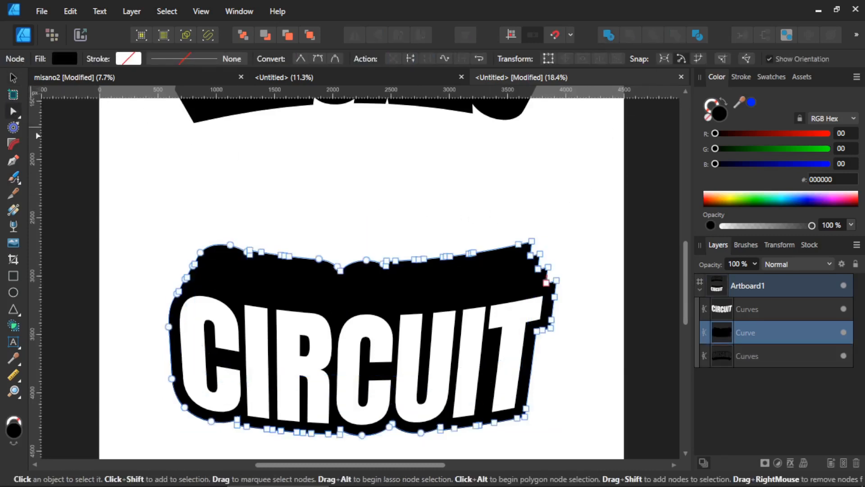
{"action": "scroll", "coordinate": [166, 289], "scroll_direction": "up", "scroll_amount": 5}
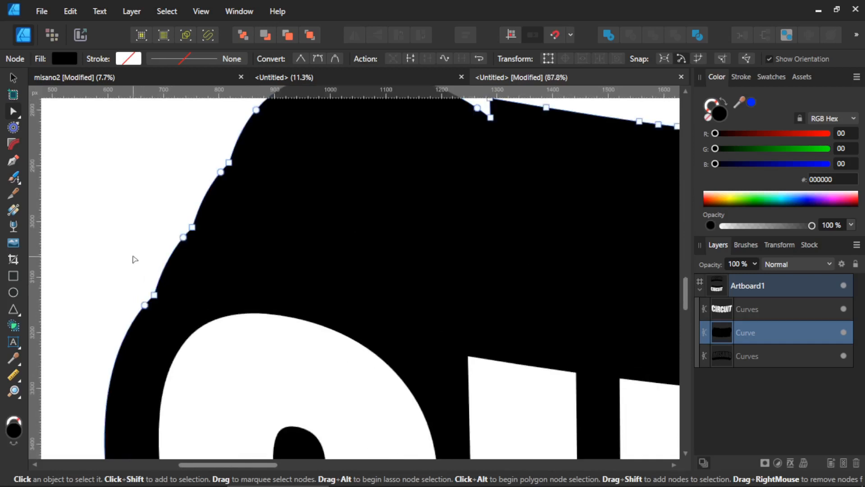
{"action": "left_click_drag", "start_coordinate": [161, 241], "coordinate": [247, 298]}
{"action": "key", "text": "Delete"}
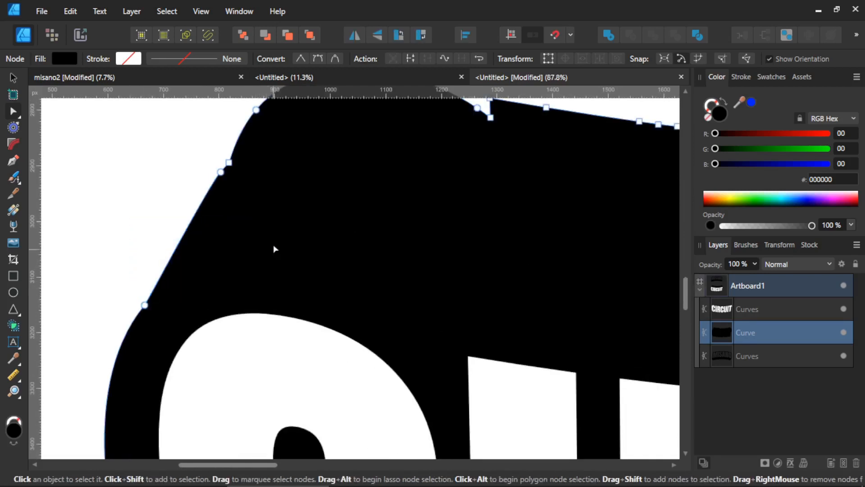
{"action": "scroll", "coordinate": [278, 304], "scroll_direction": "up", "scroll_amount": 2}
{"action": "left_click_drag", "start_coordinate": [193, 219], "coordinate": [251, 266]}
{"action": "key", "text": "Delete"}
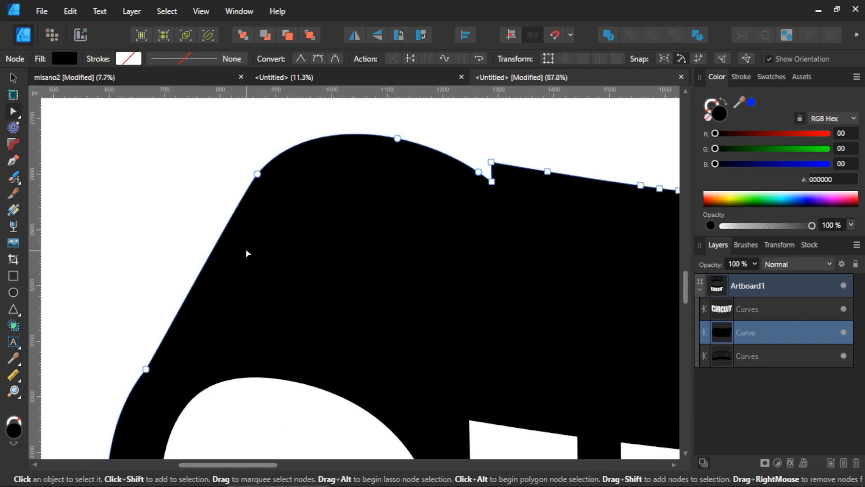
Delete the stepped nodes at the upper right of the black shape, above the T, to form one straight edge
{"action": "scroll", "coordinate": [247, 253], "scroll_direction": "down", "scroll_amount": 5}
{"action": "scroll", "coordinate": [262, 210], "scroll_direction": "up", "scroll_amount": 6}
{"action": "scroll", "coordinate": [299, 224], "scroll_direction": "down", "scroll_amount": 6}
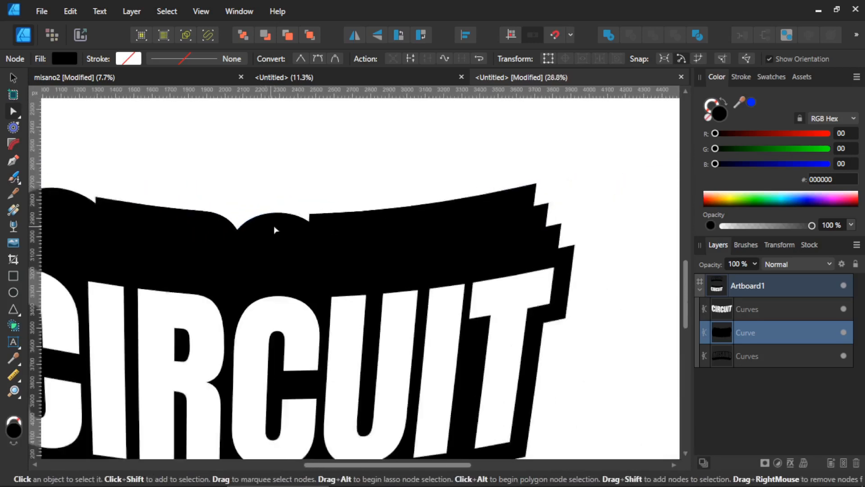
{"action": "scroll", "coordinate": [591, 222], "scroll_direction": "up", "scroll_amount": 3}
{"action": "left_click_drag", "start_coordinate": [458, 181], "coordinate": [537, 292]}
{"action": "key", "text": "Delete"}
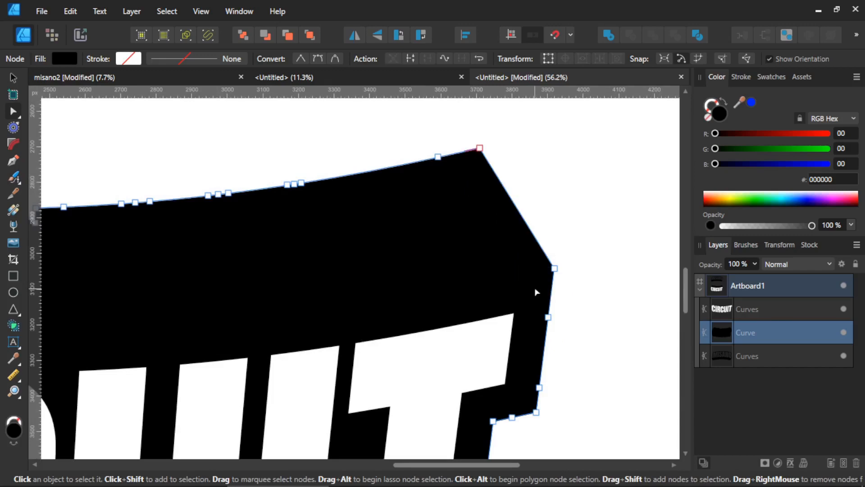
Raise the notch node beneath the U on the black shape's lower edge and adjust its handle to reshape the curve
{"action": "scroll", "coordinate": [472, 249], "scroll_direction": "down", "scroll_amount": 4}
{"action": "scroll", "coordinate": [428, 380], "scroll_direction": "up", "scroll_amount": 3}
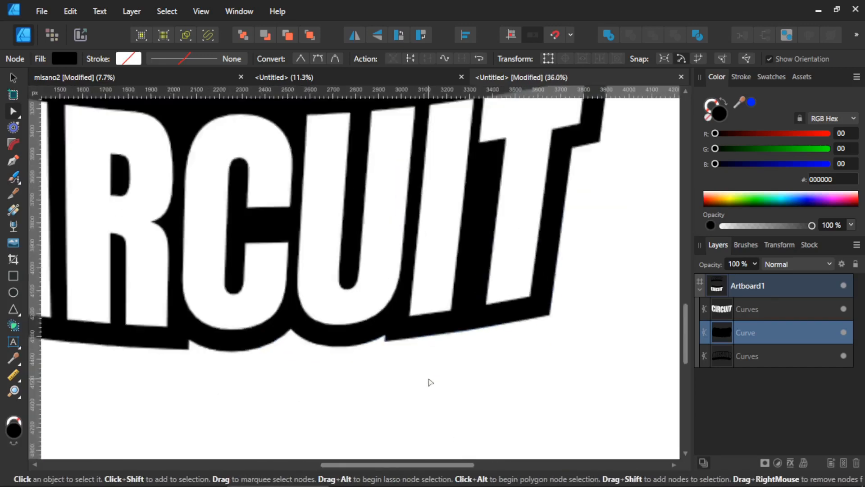
{"action": "scroll", "coordinate": [365, 356], "scroll_direction": "up", "scroll_amount": 5}
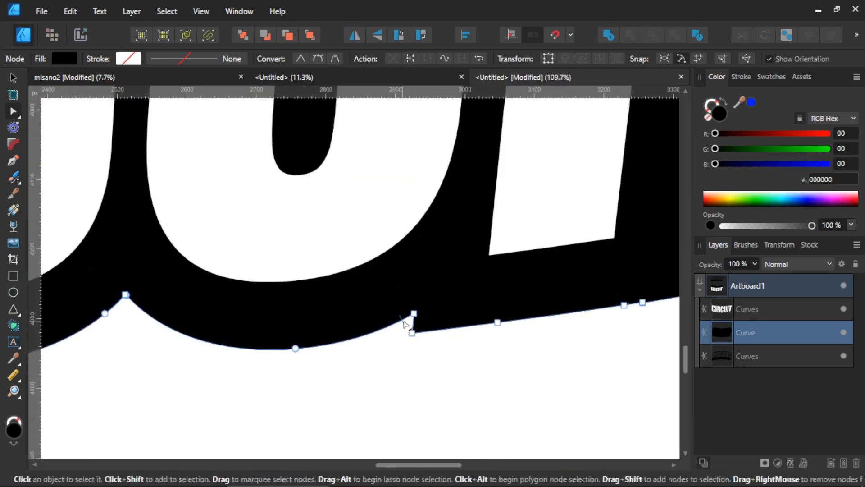
{"action": "left_click_drag", "start_coordinate": [414, 312], "coordinate": [416, 306]}
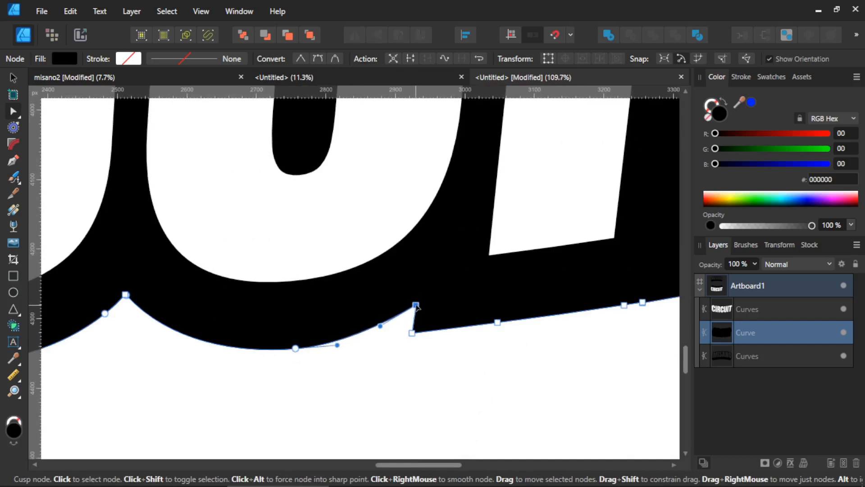
{"action": "left_click_drag", "start_coordinate": [380, 326], "coordinate": [383, 334]}
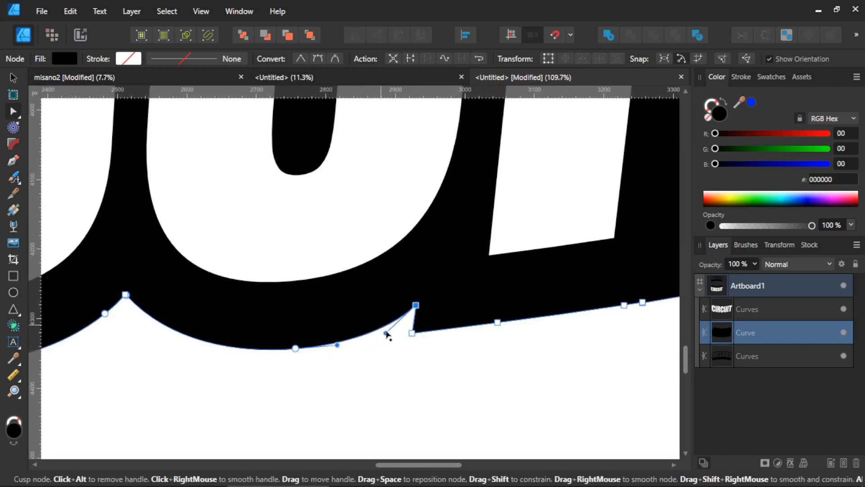
Examine the lower edge of the black CIRCUIT shape for leftover notches, and check the whole design on the artboard
{"action": "scroll", "coordinate": [387, 337], "scroll_direction": "down", "scroll_amount": 3}
{"action": "scroll", "coordinate": [286, 347], "scroll_direction": "up", "scroll_amount": 10}
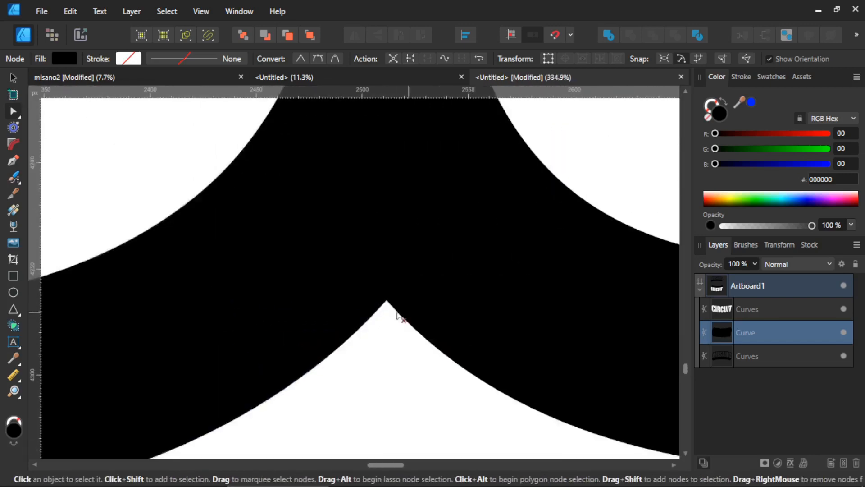
{"action": "scroll", "coordinate": [392, 295], "scroll_direction": "down", "scroll_amount": 8}
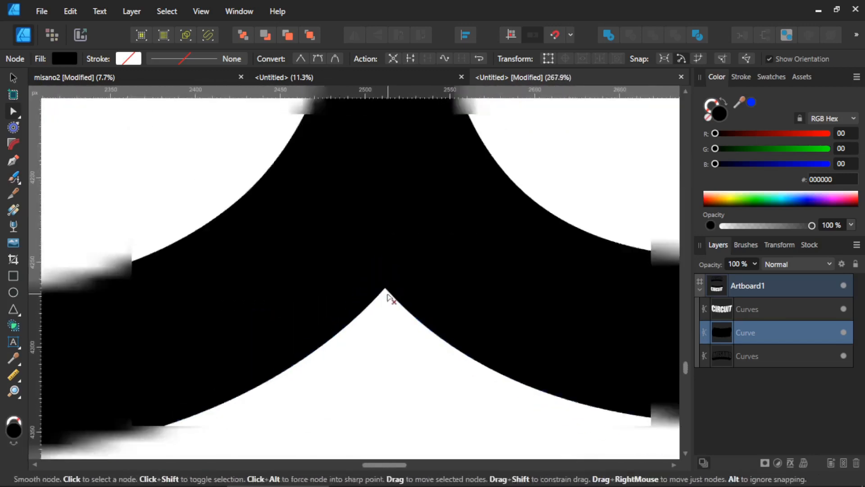
{"action": "left_click_drag", "start_coordinate": [280, 337], "coordinate": [412, 349]}
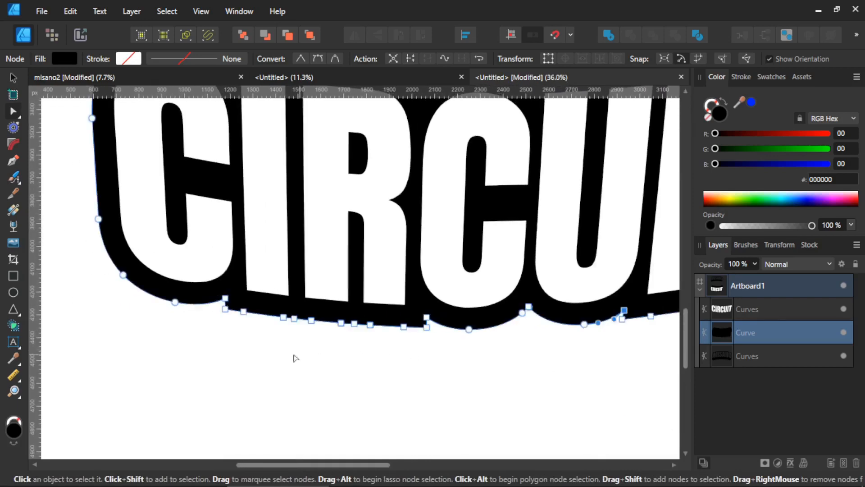
{"action": "left_click_drag", "start_coordinate": [285, 356], "coordinate": [274, 424]}
{"action": "scroll", "coordinate": [276, 424], "scroll_direction": "down", "scroll_amount": 2}
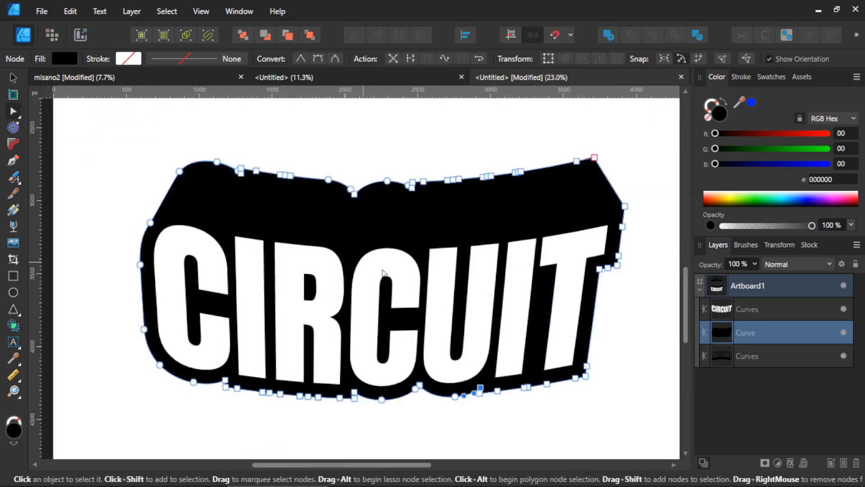
{"action": "left_click", "coordinate": [485, 136]}
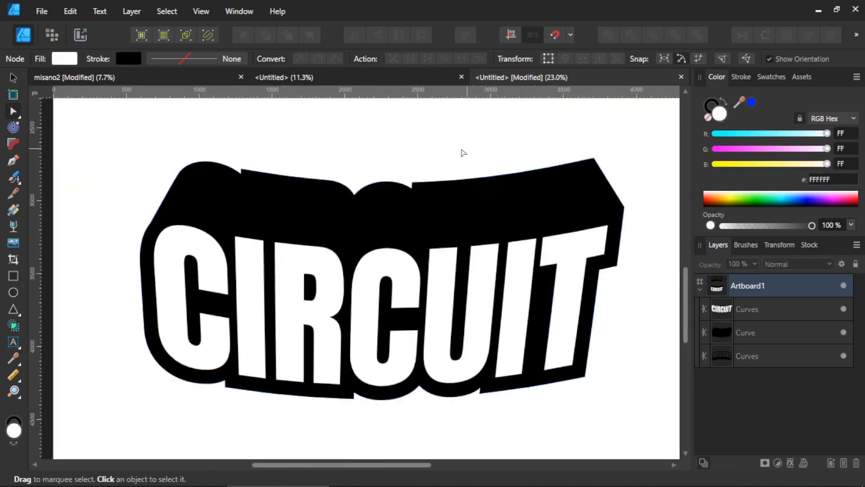
{"action": "scroll", "coordinate": [469, 151], "scroll_direction": "down", "scroll_amount": 4}
{"action": "left_click_drag", "start_coordinate": [421, 159], "coordinate": [387, 253]}
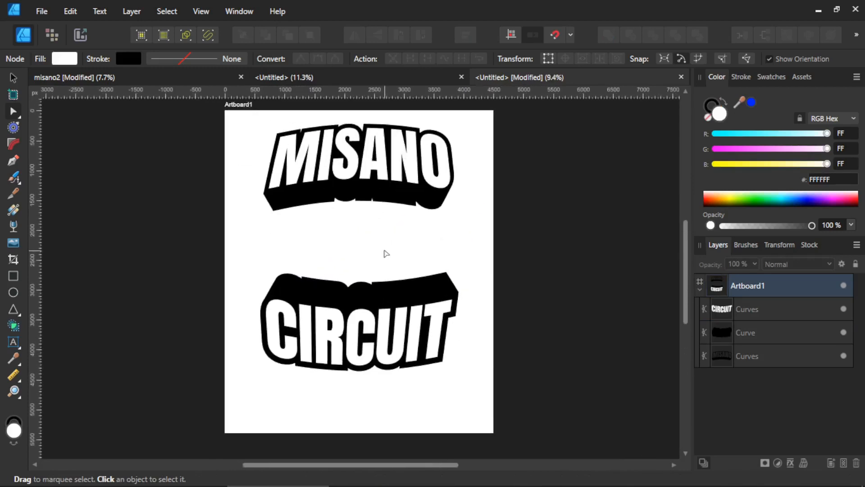
{"action": "key", "text": "v"}
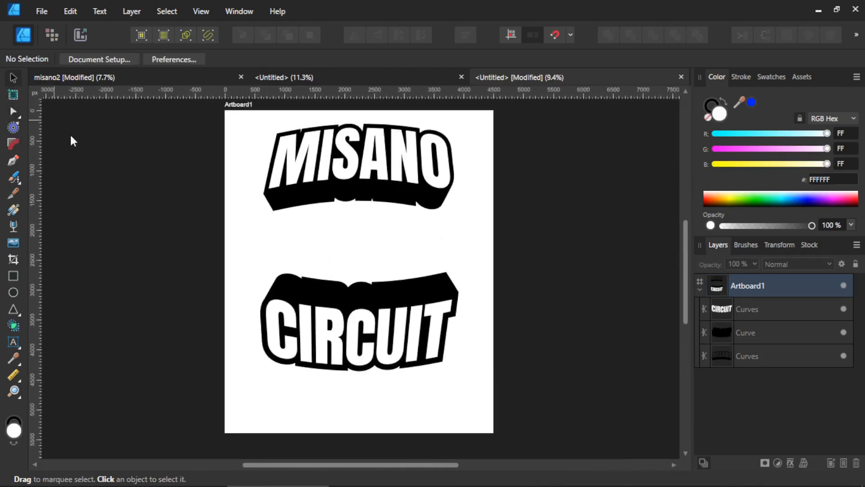
{"action": "left_click", "coordinate": [359, 360]}
{"action": "left_click_drag", "start_coordinate": [359, 373], "coordinate": [363, 374]}
{"action": "key", "text": "ctrl+z"}
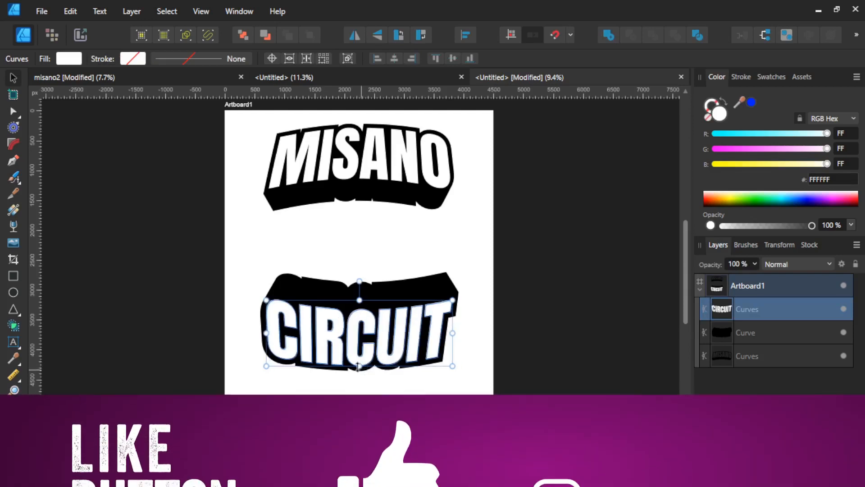
Subtract the white CIRCUIT lettering from the black shape and shear the result slightly to the right along its bottom edge
{"action": "left_click_drag", "start_coordinate": [170, 231], "coordinate": [592, 307]}
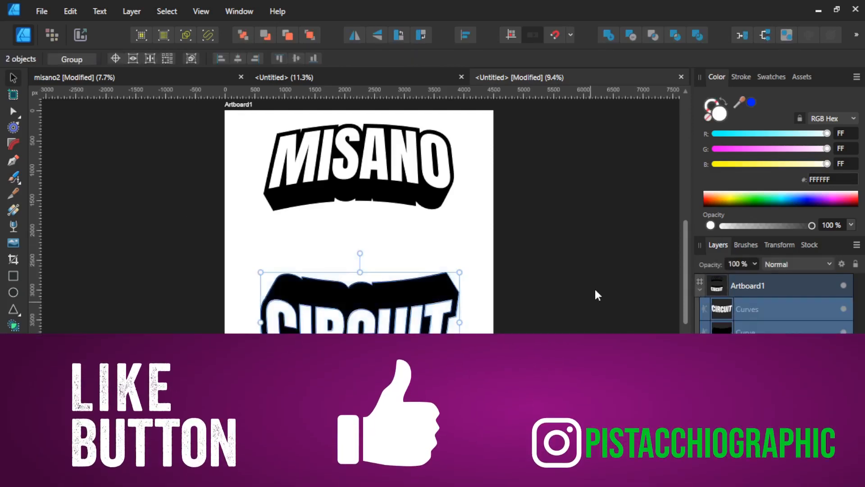
{"action": "left_click", "coordinate": [632, 34]}
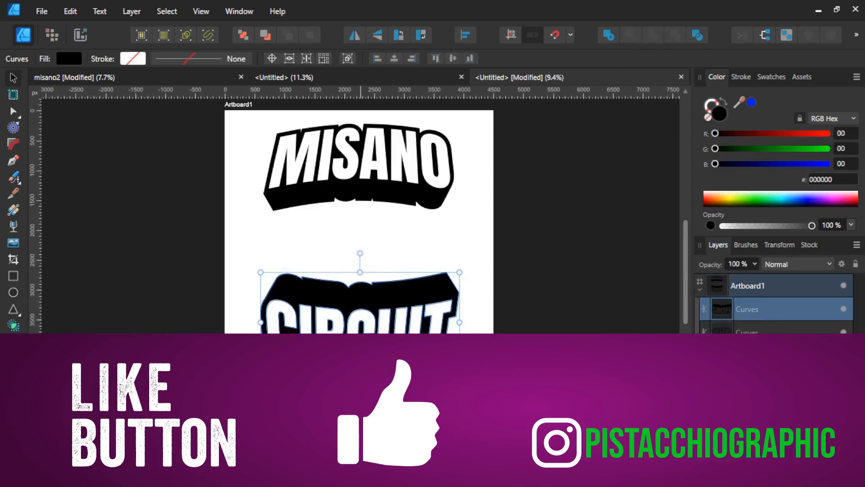
{"action": "left_click_drag", "start_coordinate": [361, 373], "coordinate": [363, 374]}
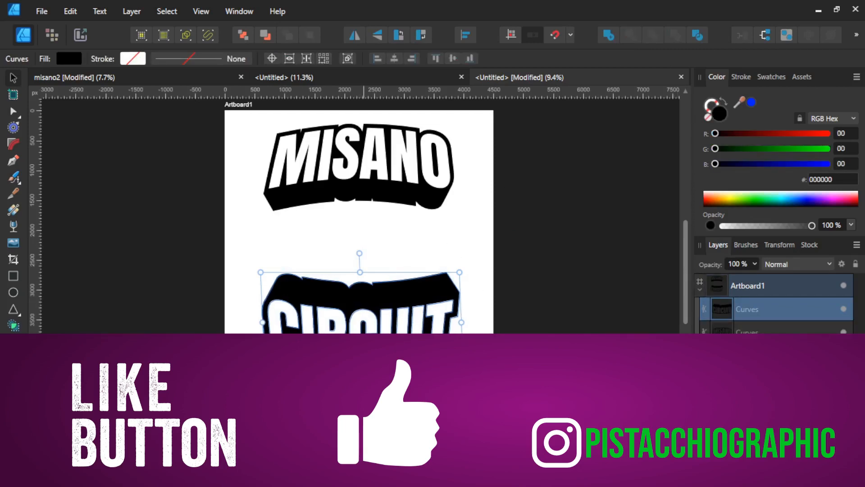
{"action": "left_click", "coordinate": [494, 289]}
Draw a rectangle covering the whole artboard and fill it with black, 000000
{"action": "scroll", "coordinate": [494, 262], "scroll_direction": "down", "scroll_amount": 2}
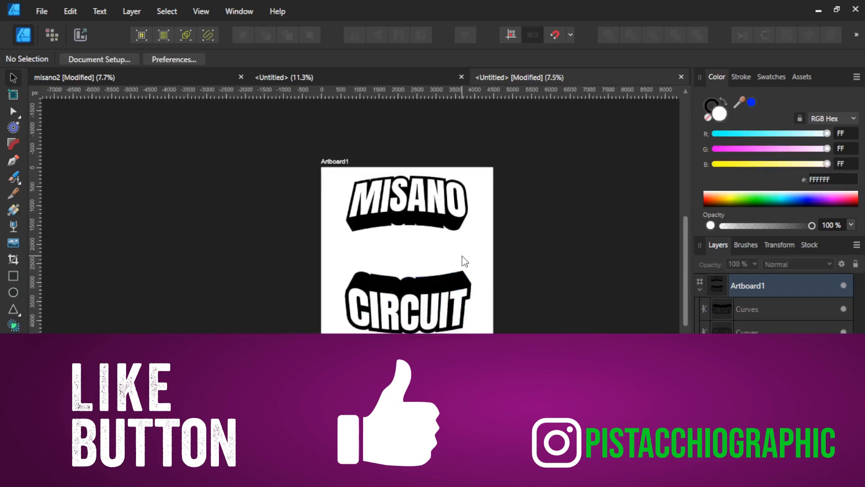
{"action": "scroll", "coordinate": [462, 255], "scroll_direction": "up", "scroll_amount": 2}
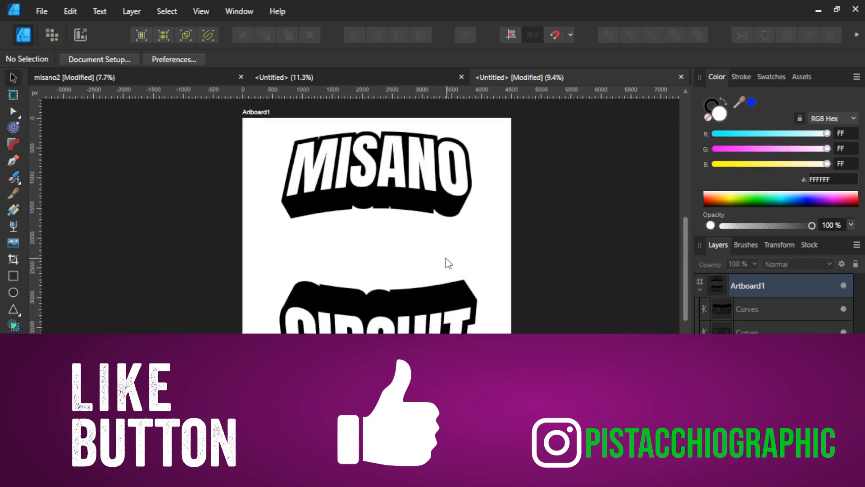
{"action": "left_click", "coordinate": [14, 276]}
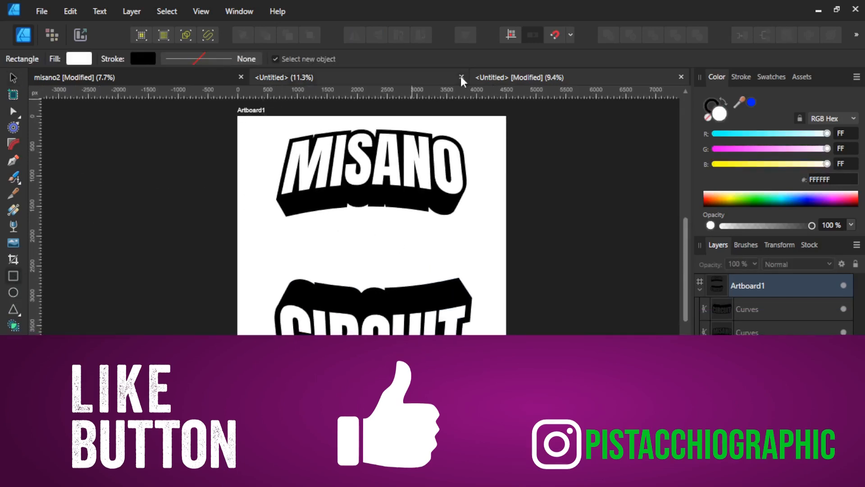
{"action": "left_click_drag", "start_coordinate": [238, 116], "coordinate": [507, 437]}
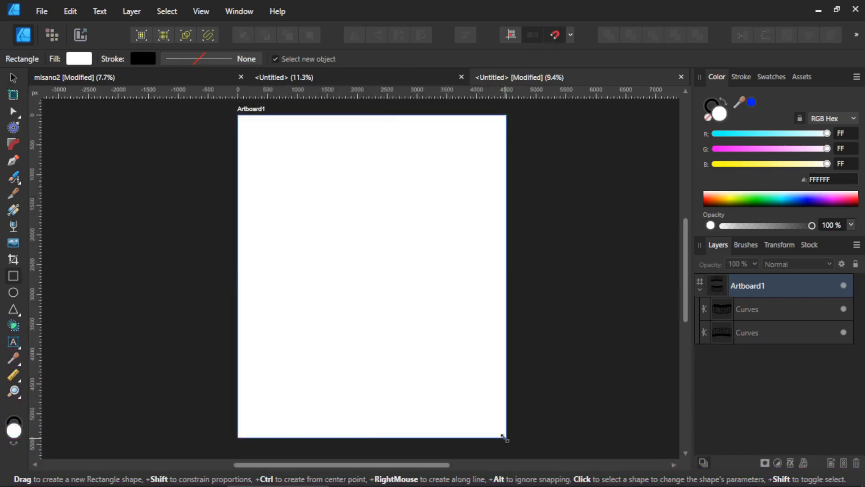
{"action": "mouse_move", "coordinate": [721, 149]}
{"action": "left_mouse_down"}
{"action": "mouse_move", "coordinate": [705, 156]}
{"action": "mouse_move", "coordinate": [724, 163]}
{"action": "mouse_move", "coordinate": [715, 164]}
{"action": "left_mouse_up"}
{"action": "left_click", "coordinate": [717, 134]}
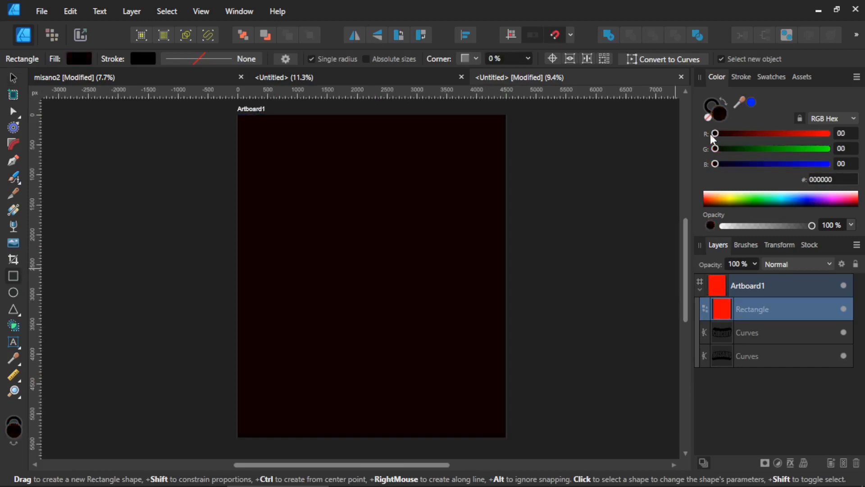
Send the black rectangle behind the lettering and lock it
{"action": "left_click", "coordinate": [239, 36]}
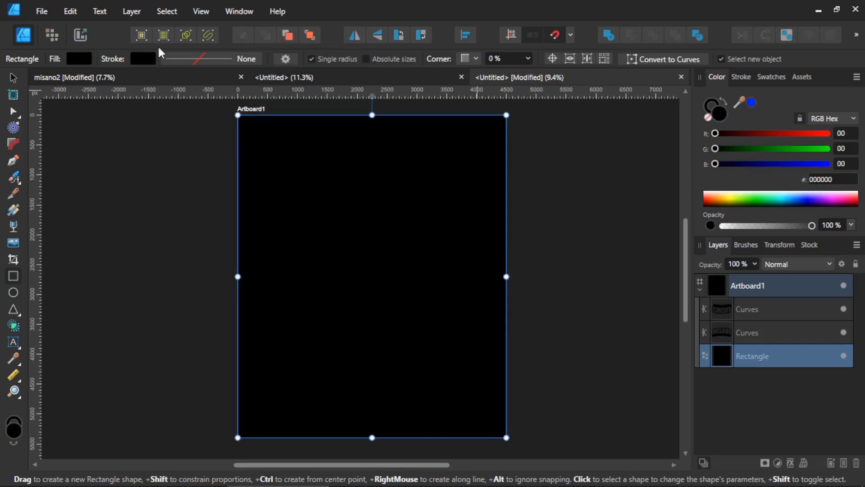
{"action": "left_click", "coordinate": [833, 357]}
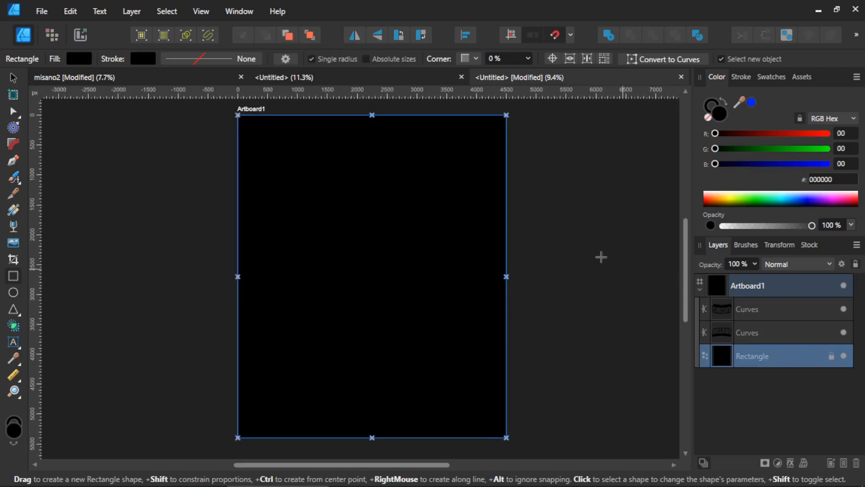
Recolour the CIRCUIT block shape from the layer stack to white, FFFFFF
{"action": "left_click", "coordinate": [720, 309]}
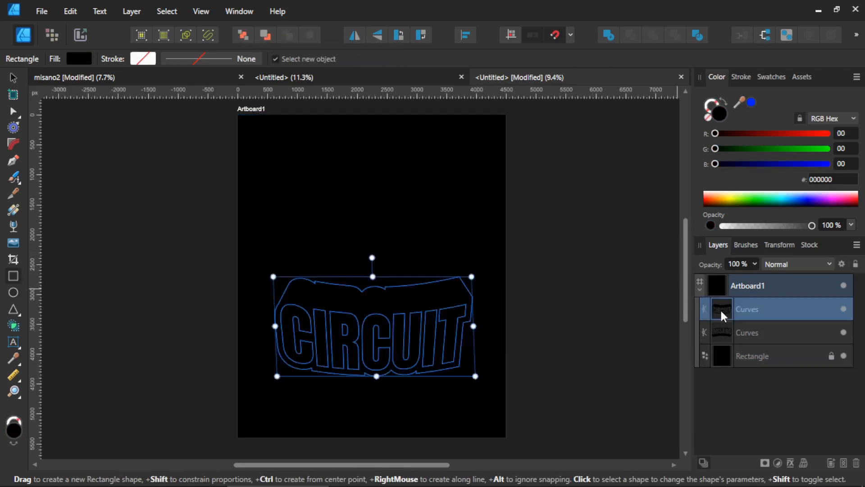
{"action": "left_click_drag", "start_coordinate": [716, 134], "coordinate": [828, 134]}
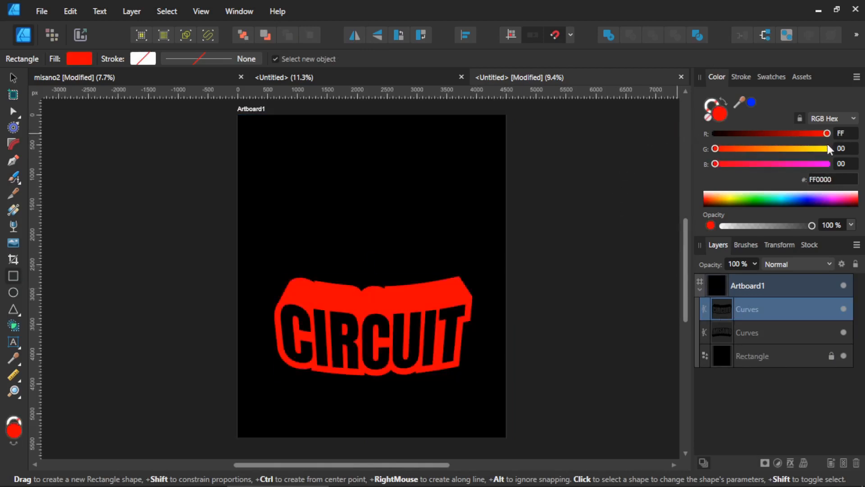
{"action": "left_click", "coordinate": [829, 149]}
{"action": "left_click", "coordinate": [828, 163]}
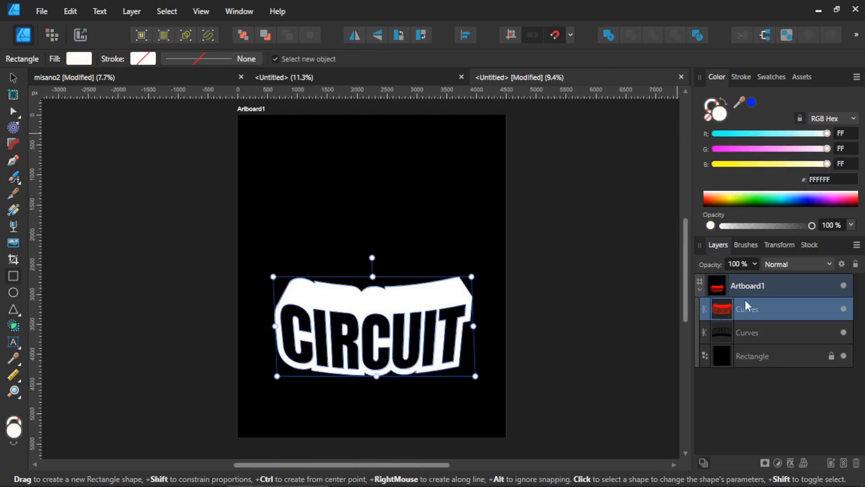
Recolour the MISANO block shape to white, FFFFFF
{"action": "left_click", "coordinate": [723, 335]}
{"action": "left_click", "coordinate": [829, 164]}
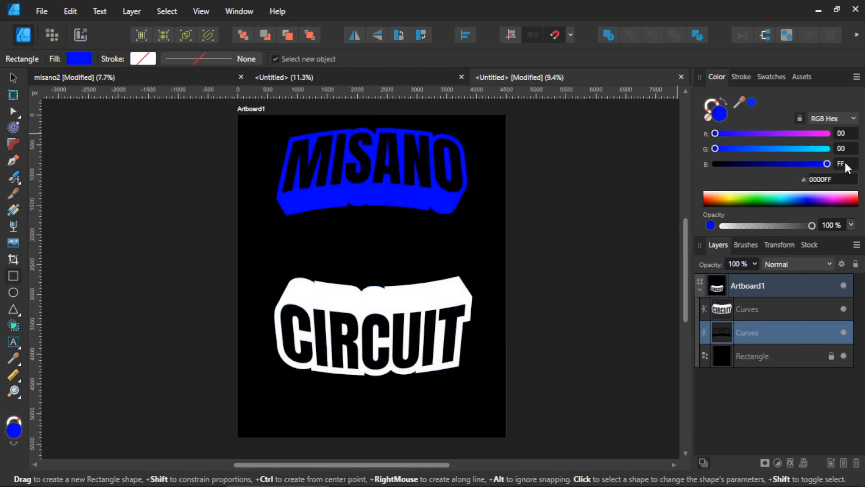
{"action": "left_click", "coordinate": [829, 148]}
{"action": "left_click", "coordinate": [827, 134]}
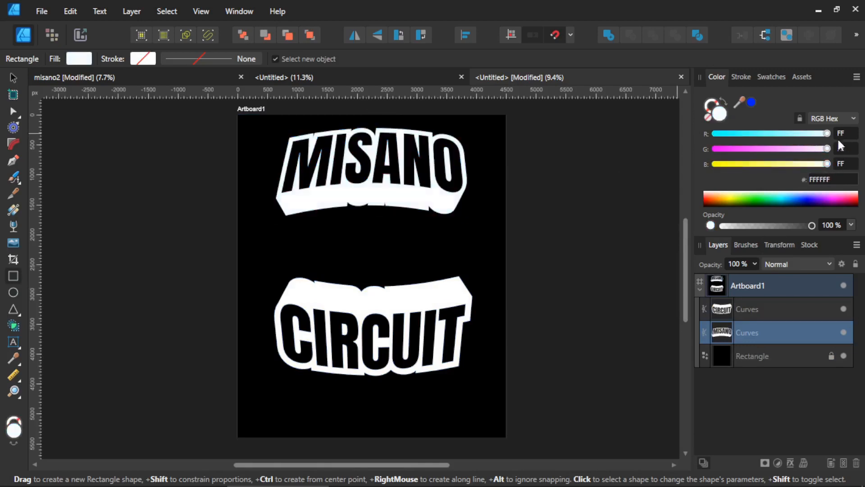
Move the CIRCUIT lettering down near the artboard's lower edge, leaving a wide gap beneath MISANO
{"action": "scroll", "coordinate": [301, 226], "scroll_direction": "down", "scroll_amount": 1}
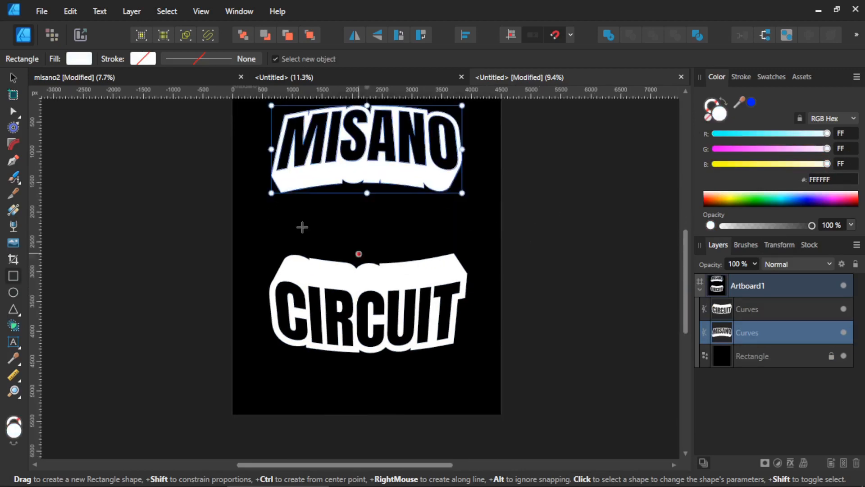
{"action": "left_click", "coordinate": [13, 77]}
{"action": "left_click_drag", "start_coordinate": [384, 291], "coordinate": [383, 338]}
{"action": "scroll", "coordinate": [383, 243], "scroll_direction": "up", "scroll_amount": 2}
{"action": "left_click_drag", "start_coordinate": [388, 217], "coordinate": [389, 217]}
{"action": "left_click", "coordinate": [544, 251]}
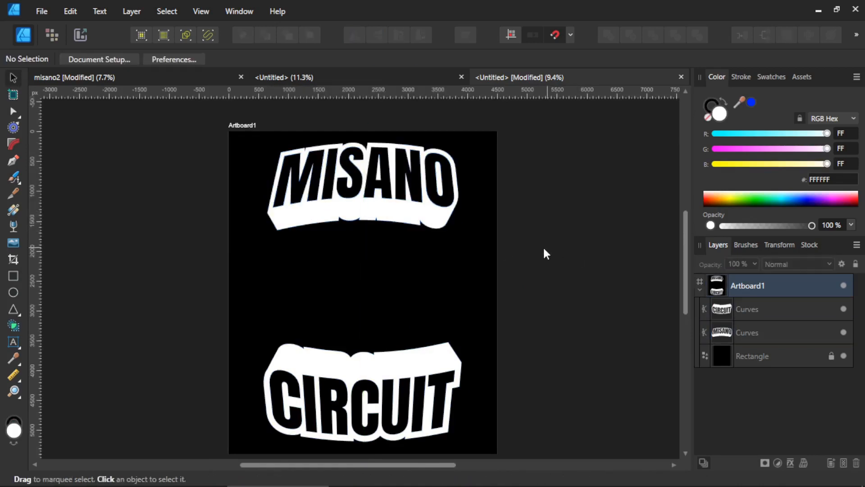
{"action": "scroll", "coordinate": [543, 249], "scroll_direction": "down", "scroll_amount": 2}
{"action": "scroll", "coordinate": [543, 249], "scroll_direction": "up", "scroll_amount": 2}
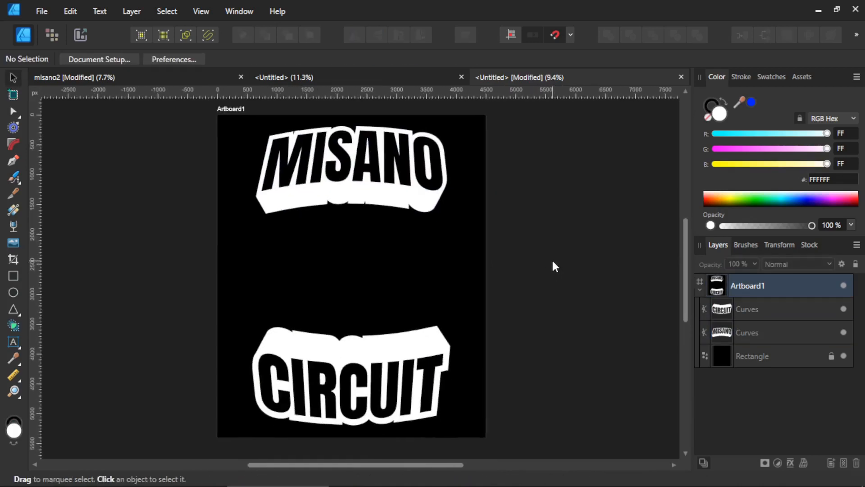
{"action": "scroll", "coordinate": [554, 265], "scroll_direction": "down", "scroll_amount": 1}
{"action": "scroll", "coordinate": [428, 231], "scroll_direction": "up", "scroll_amount": 1}
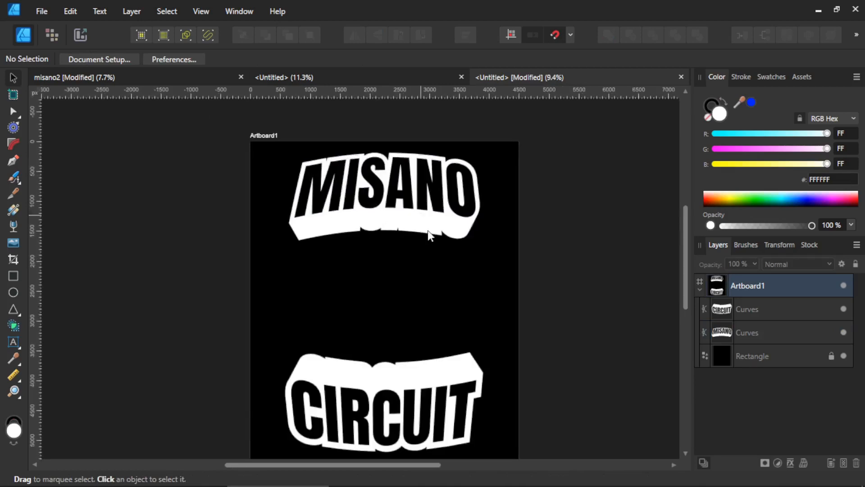
{"action": "scroll", "coordinate": [437, 220], "scroll_direction": "down", "scroll_amount": 1}
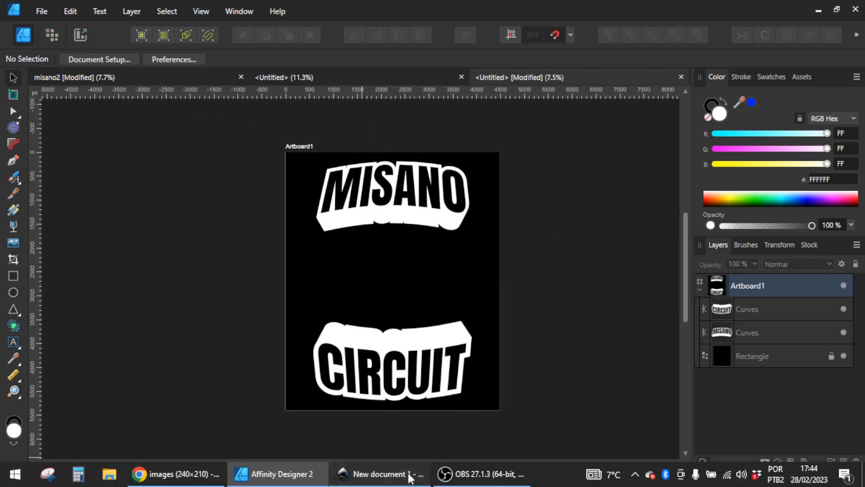
Switch to Inkscape and import the track outline images.png from the desktop as an embedded image with its DPI taken from the file
{"action": "left_click", "coordinate": [408, 474]}
{"action": "left_click", "coordinate": [13, 21]}
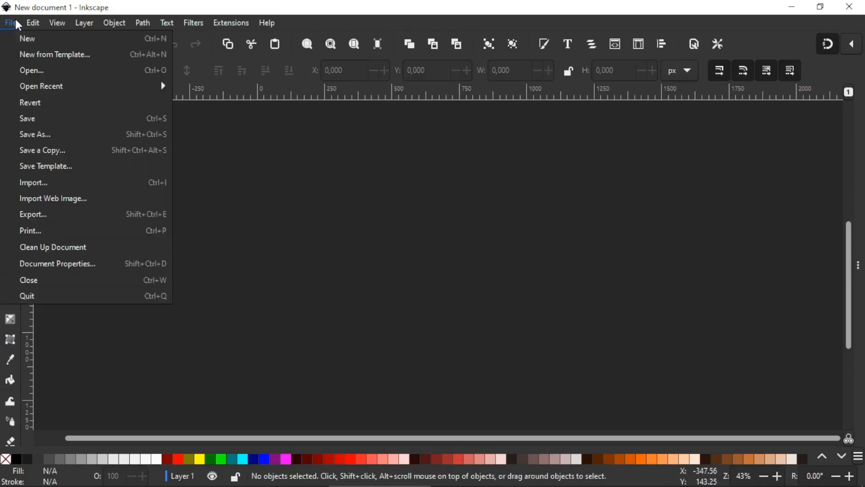
{"action": "left_click", "coordinate": [56, 182]}
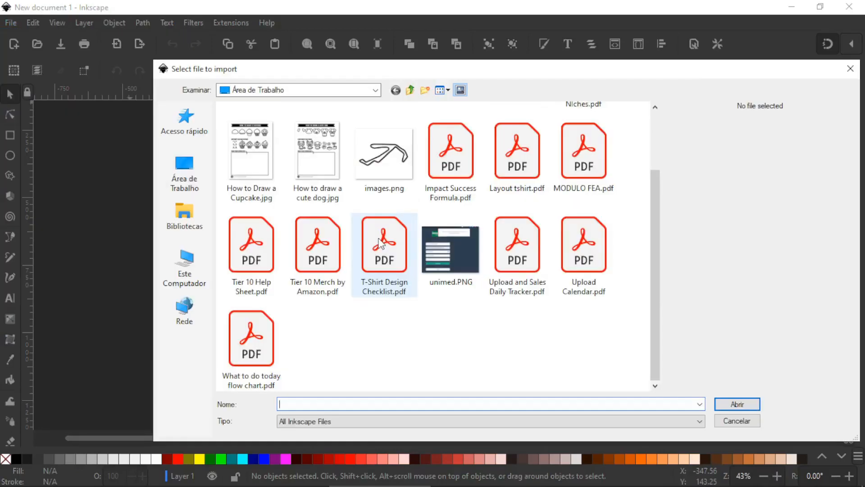
{"action": "left_click", "coordinate": [383, 154]}
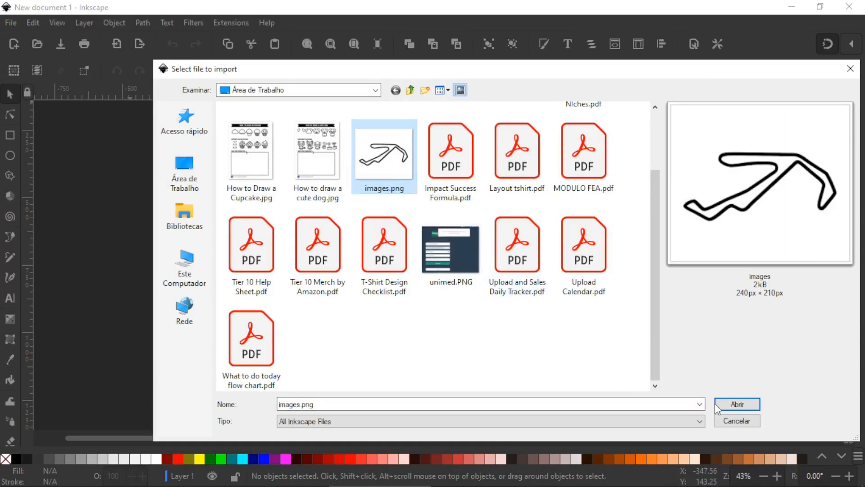
{"action": "left_click", "coordinate": [730, 405]}
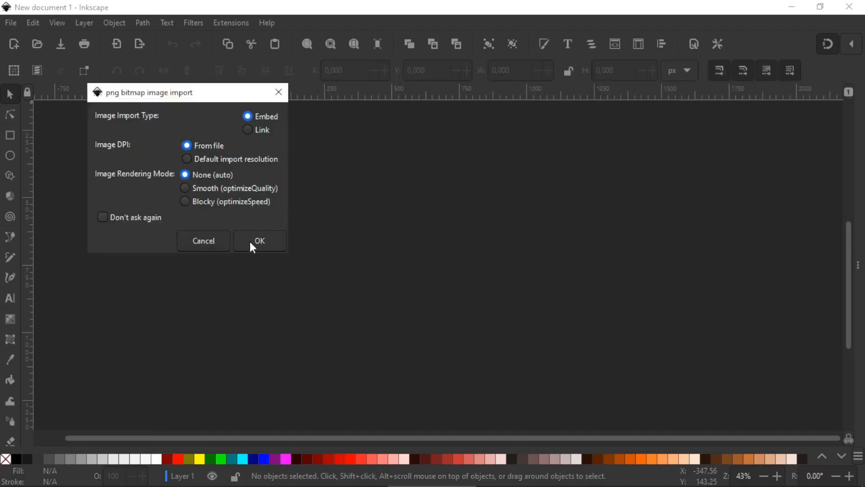
{"action": "left_click", "coordinate": [250, 241]}
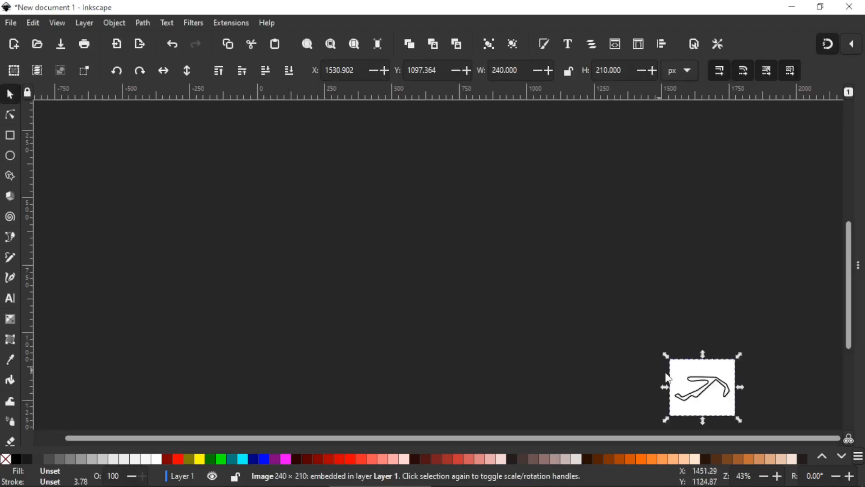
Trace the imported track image into a vector path with a single scan, using Brightness cutoff at threshold 0.450
{"action": "scroll", "coordinate": [585, 326], "scroll_direction": "down", "scroll_amount": 3}
{"action": "left_click_drag", "start_coordinate": [545, 340], "coordinate": [208, 340]}
{"action": "scroll", "coordinate": [369, 292], "scroll_direction": "up", "scroll_amount": 3}
{"action": "scroll", "coordinate": [369, 293], "scroll_direction": "down", "scroll_amount": 3}
{"action": "left_click", "coordinate": [142, 22]}
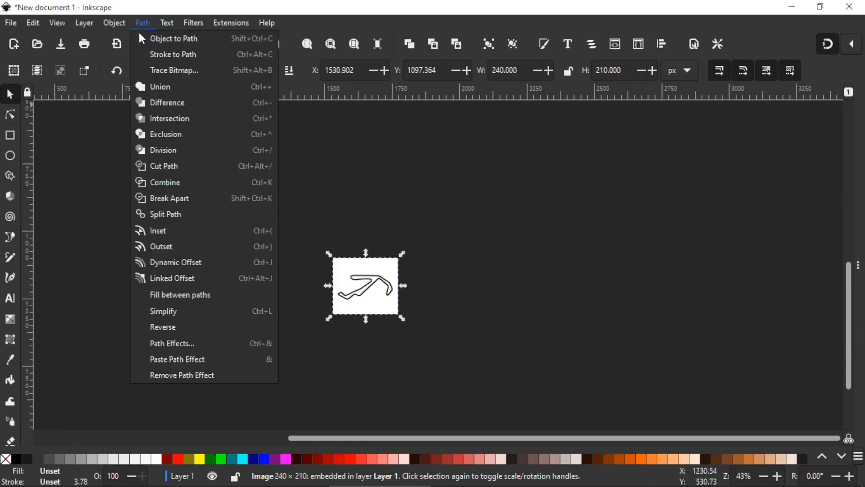
{"action": "left_click", "coordinate": [155, 67]}
{"action": "left_click", "coordinate": [605, 160]}
{"action": "left_click", "coordinate": [605, 160]}
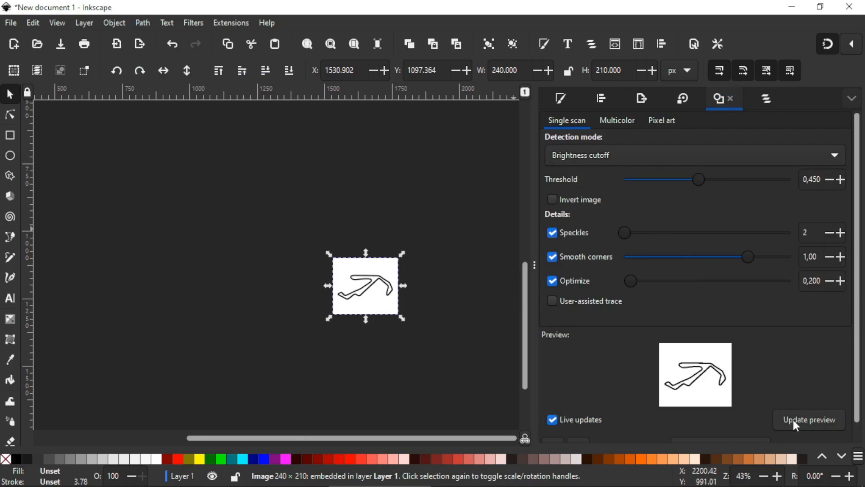
{"action": "scroll", "coordinate": [784, 411], "scroll_direction": "down", "scroll_amount": 1}
{"action": "left_click", "coordinate": [749, 426]}
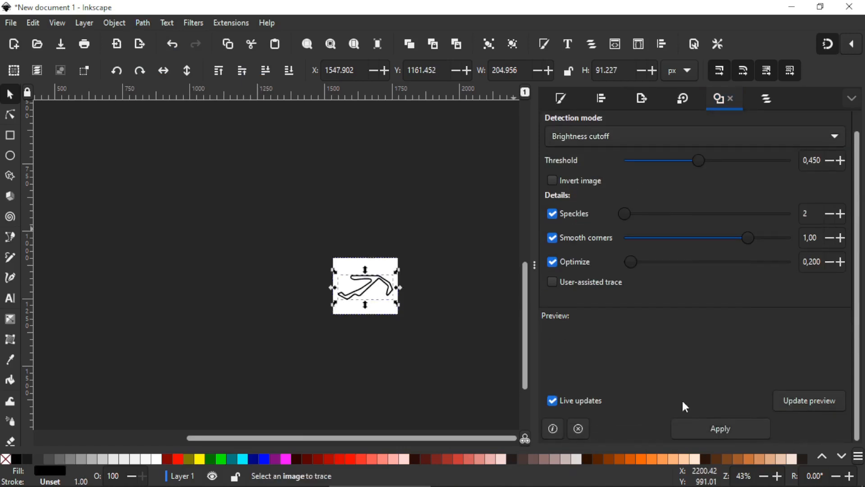
Move the traced track path off the source image into the empty area below it
{"action": "left_click_drag", "start_coordinate": [397, 306], "coordinate": [337, 275]}
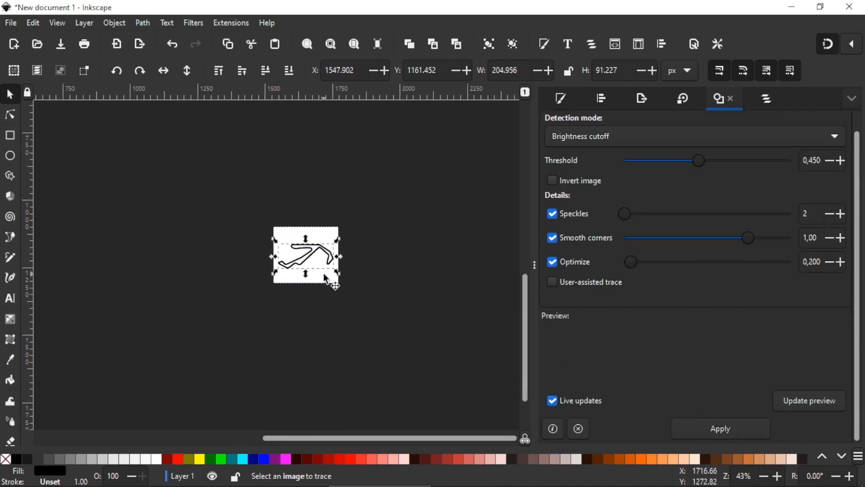
{"action": "scroll", "coordinate": [326, 279], "scroll_direction": "up", "scroll_amount": 3}
{"action": "scroll", "coordinate": [325, 276], "scroll_direction": "down", "scroll_amount": 4}
{"action": "scroll", "coordinate": [304, 177], "scroll_direction": "up", "scroll_amount": 2}
{"action": "mouse_move", "coordinate": [303, 177]}
{"action": "left_mouse_down"}
{"action": "mouse_move", "coordinate": [365, 271]}
{"action": "mouse_move", "coordinate": [416, 316]}
{"action": "left_mouse_up"}
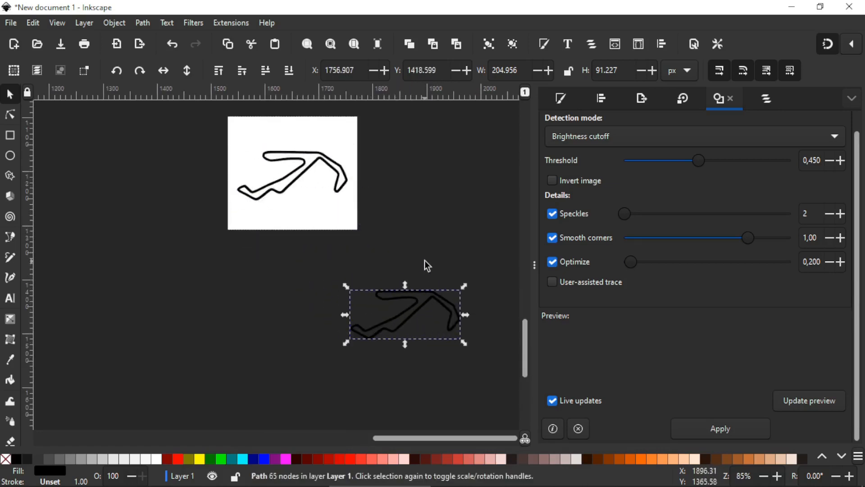
Switch to Affinity Designer and paste the traced track outline onto the MISANO CIRCUIT artboard
{"action": "mouse_move", "coordinate": [370, 485]}
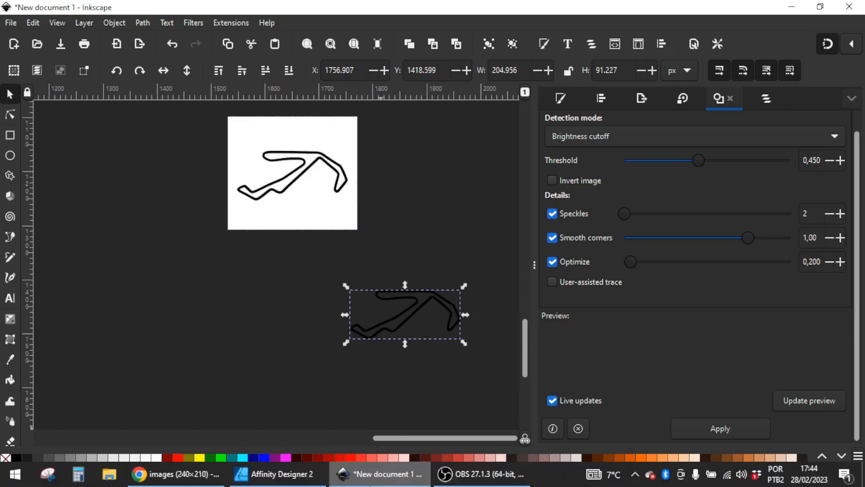
{"action": "left_click", "coordinate": [275, 475]}
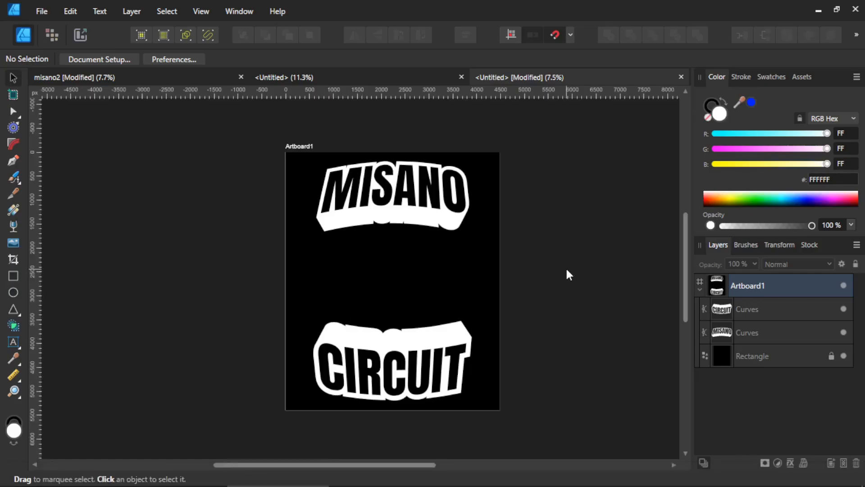
{"action": "key", "text": "ctrl+v"}
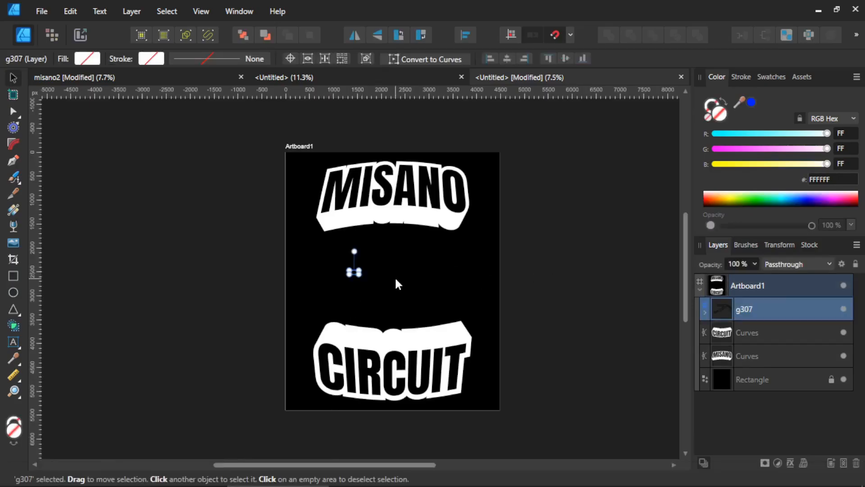
Take path245 out of the pasted g307 layer and delete the emptied g307
{"action": "left_click", "coordinate": [705, 311]}
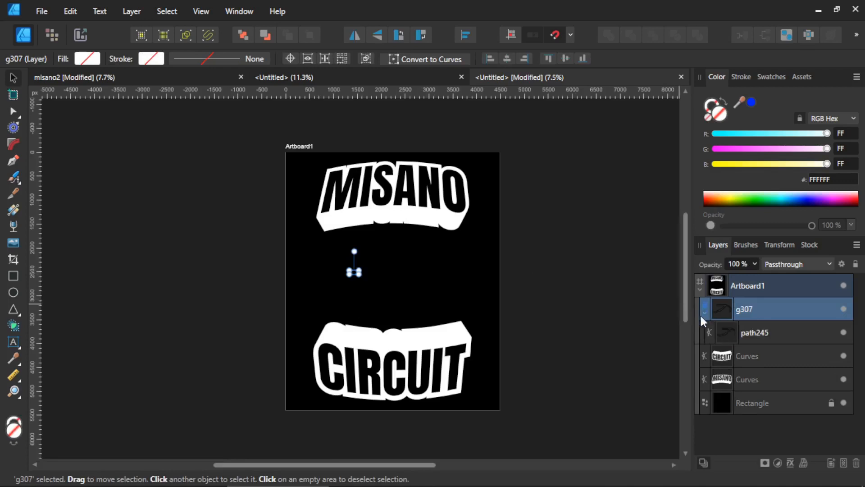
{"action": "left_click", "coordinate": [725, 336]}
{"action": "left_click_drag", "start_coordinate": [729, 331], "coordinate": [722, 298]}
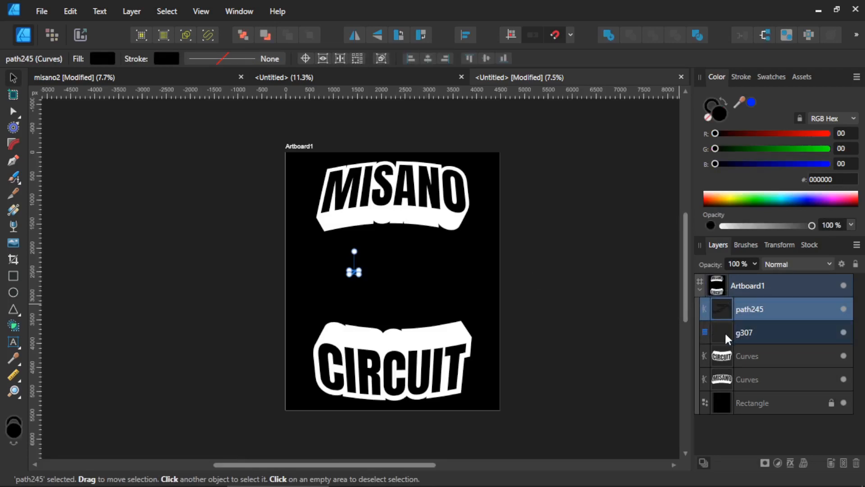
{"action": "left_click", "coordinate": [725, 331]}
{"action": "key", "text": "Delete"}
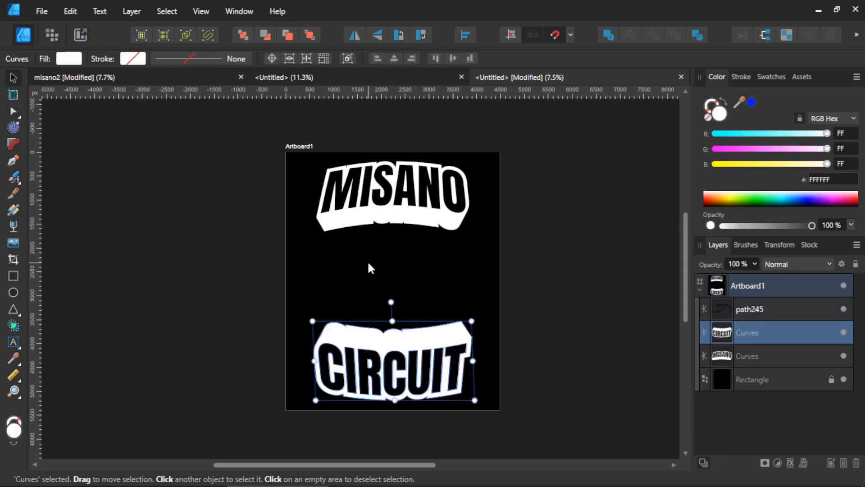
Rename the path245 layer as CIRCUIT
{"action": "left_click", "coordinate": [724, 315]}
{"action": "double_click", "coordinate": [755, 316]}
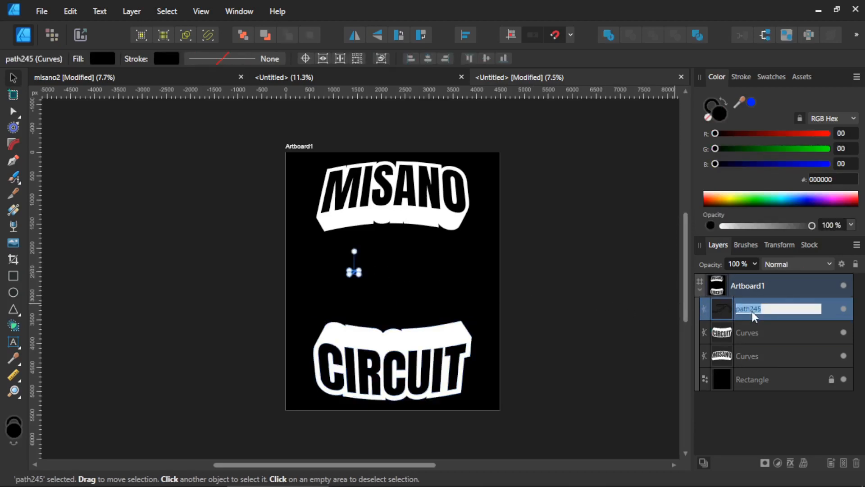
{"action": "type", "text": "CIRCUIT"}
{"action": "key", "text": "Return"}
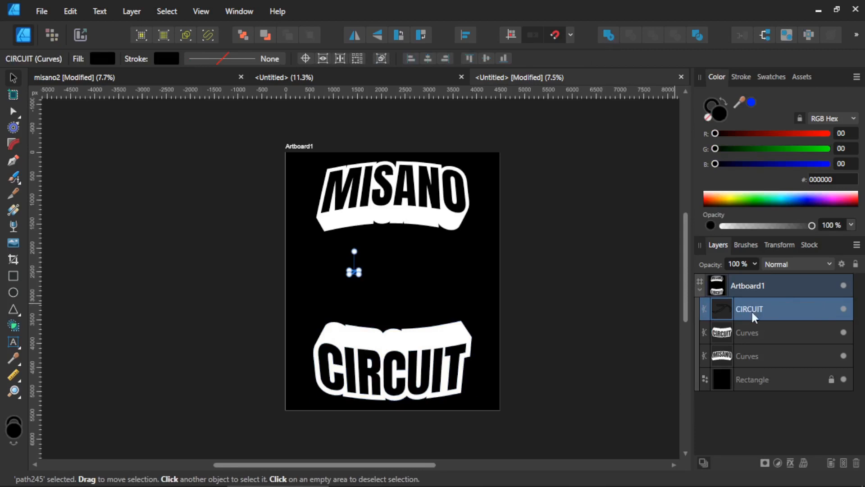
Enlarge the CIRCUIT track outline to nearly the artboard's width, fill it with white FFFFFF and position it between the two words
{"action": "left_click", "coordinate": [547, 261]}
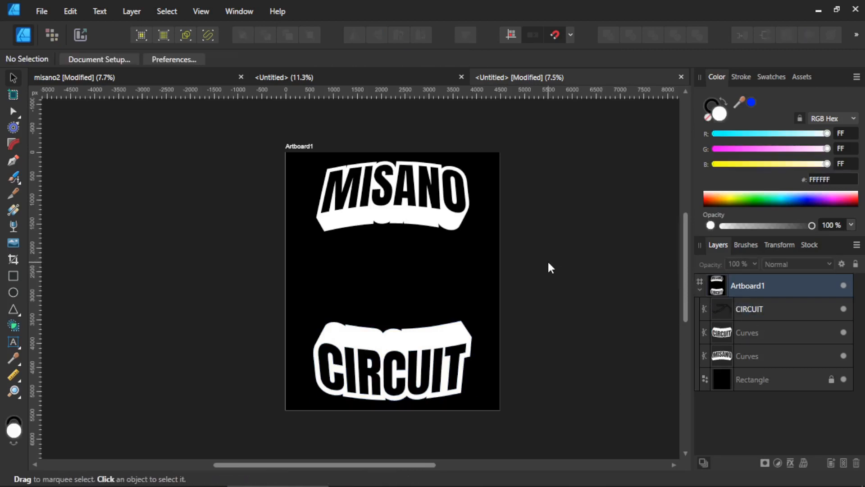
{"action": "left_click", "coordinate": [727, 316]}
{"action": "left_click_drag", "start_coordinate": [364, 279], "coordinate": [529, 412]}
{"action": "left_click_drag", "start_coordinate": [820, 136], "coordinate": [844, 171]}
{"action": "left_click_drag", "start_coordinate": [481, 308], "coordinate": [419, 269]}
{"action": "left_click", "coordinate": [587, 224]}
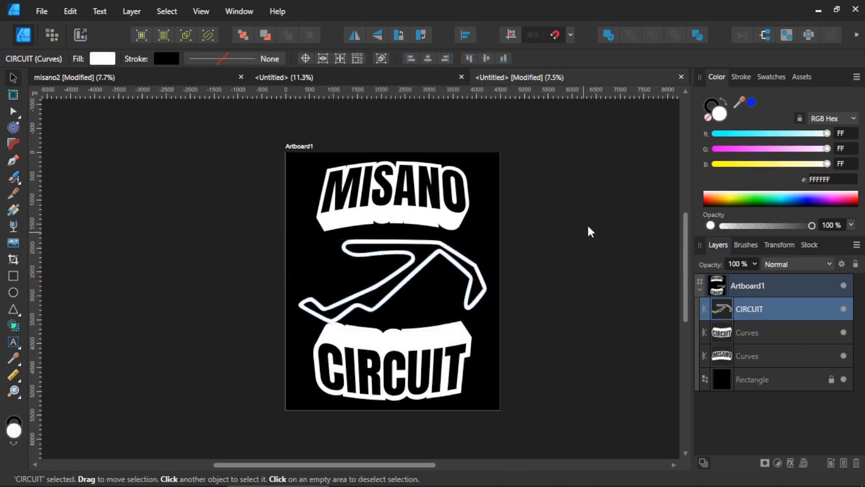
Move the CIRCUIT lettering slightly down so it clears the track outline
{"action": "scroll", "coordinate": [492, 227], "scroll_direction": "down", "scroll_amount": 2}
{"action": "scroll", "coordinate": [454, 290], "scroll_direction": "up", "scroll_amount": 3}
{"action": "left_click_drag", "start_coordinate": [427, 314], "coordinate": [428, 323]}
{"action": "key", "text": "Up"}
{"action": "key", "text": "Up"}
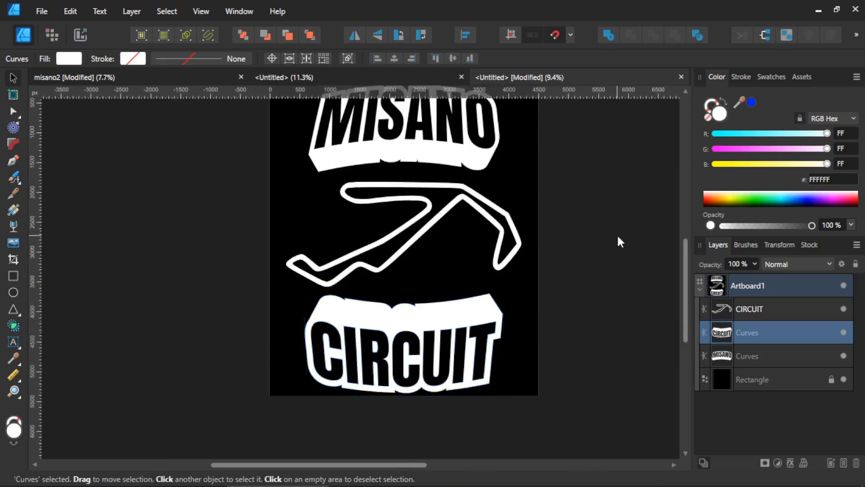
Move the MISANO lettering slightly up and centre it horizontally on the artboard
{"action": "left_click", "coordinate": [606, 227]}
{"action": "left_click_drag", "start_coordinate": [604, 224], "coordinate": [593, 255]}
{"action": "mouse_move", "coordinate": [414, 220]}
{"action": "left_mouse_down"}
{"action": "mouse_move", "coordinate": [425, 216]}
{"action": "mouse_move", "coordinate": [418, 212]}
{"action": "left_mouse_up"}
{"action": "left_click", "coordinate": [465, 35]}
{"action": "left_click", "coordinate": [495, 78]}
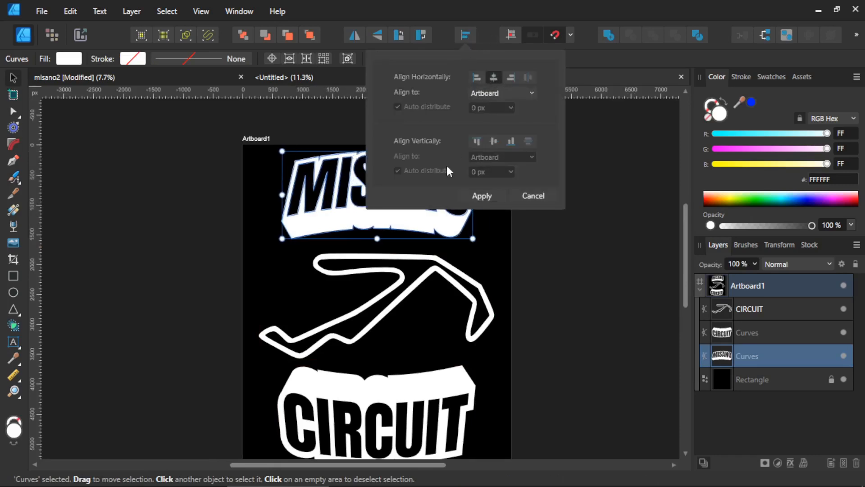
{"action": "left_click", "coordinate": [482, 196]}
{"action": "left_click", "coordinate": [568, 195]}
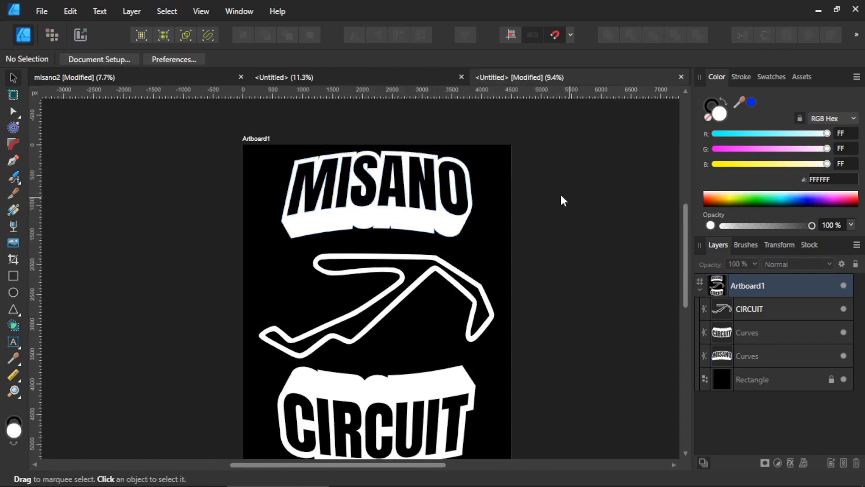
Centre the track outline horizontally and vertically on the artboard
{"action": "scroll", "coordinate": [421, 208], "scroll_direction": "down", "scroll_amount": 2}
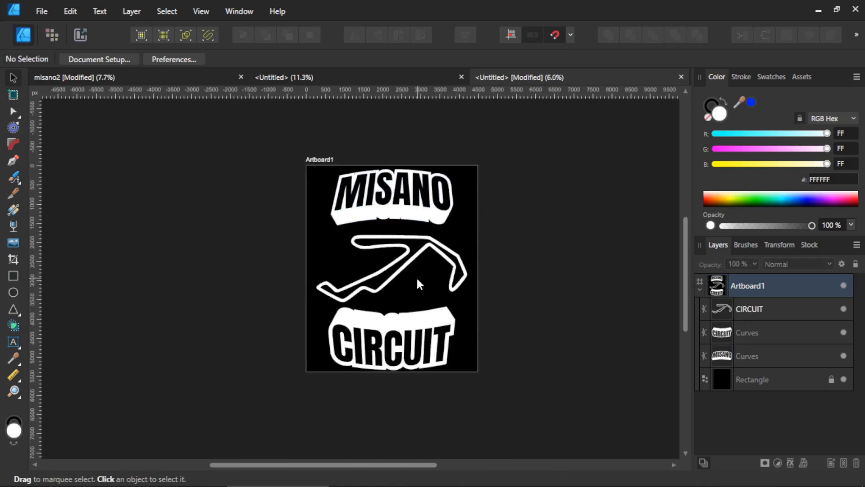
{"action": "scroll", "coordinate": [415, 278], "scroll_direction": "up", "scroll_amount": 2}
{"action": "left_click", "coordinate": [415, 247]}
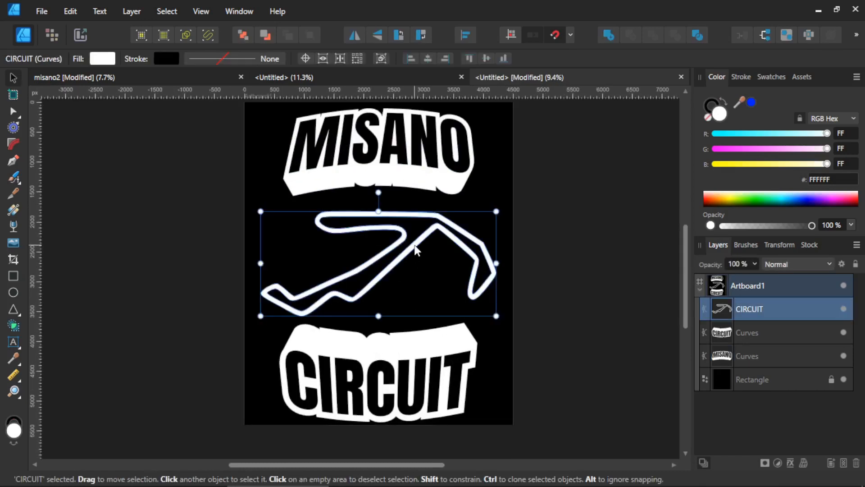
{"action": "left_click", "coordinate": [465, 37]}
{"action": "left_click", "coordinate": [494, 77]}
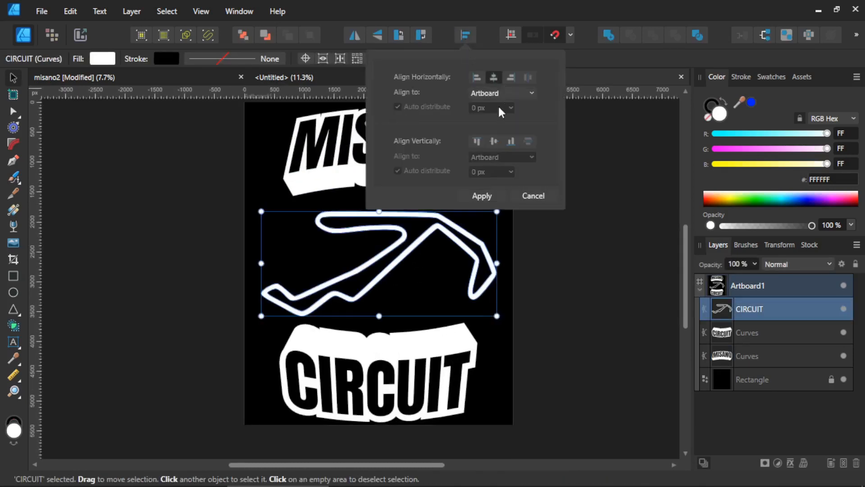
{"action": "left_click", "coordinate": [495, 140]}
{"action": "left_click", "coordinate": [484, 196]}
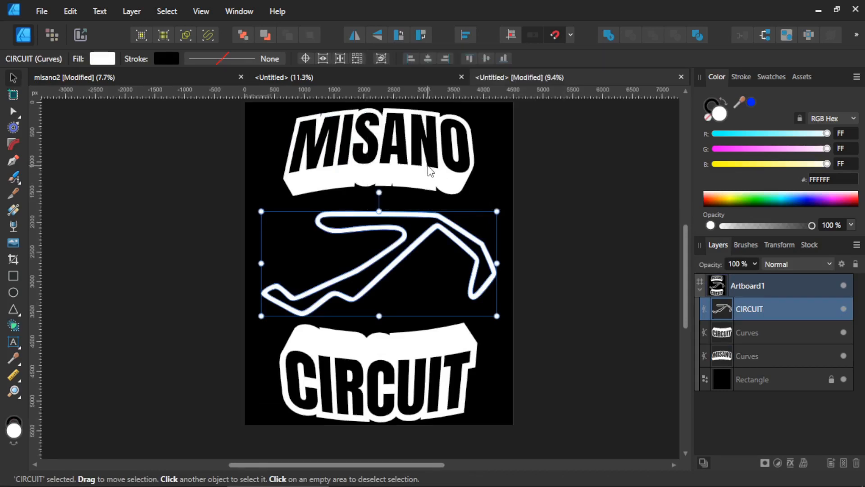
Nudge the MISANO lettering down, closer to the track outline
{"action": "left_click", "coordinate": [424, 175]}
{"action": "key", "text": "shift+Down"}
{"action": "key", "text": "shift+Down"}
{"action": "key", "text": "shift+Down"}
{"action": "key", "text": "shift+Down"}
{"action": "key", "text": "shift+Down"}
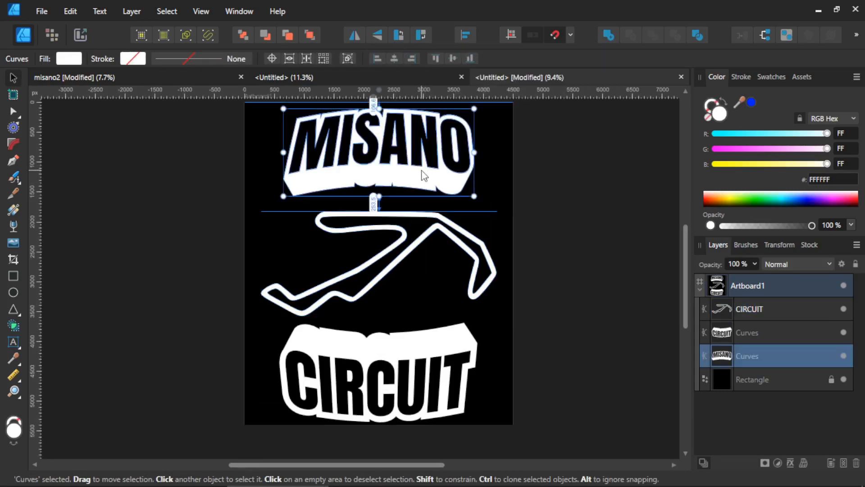
{"action": "left_click", "coordinate": [551, 173]}
{"action": "scroll", "coordinate": [552, 178], "scroll_direction": "up", "scroll_amount": 1}
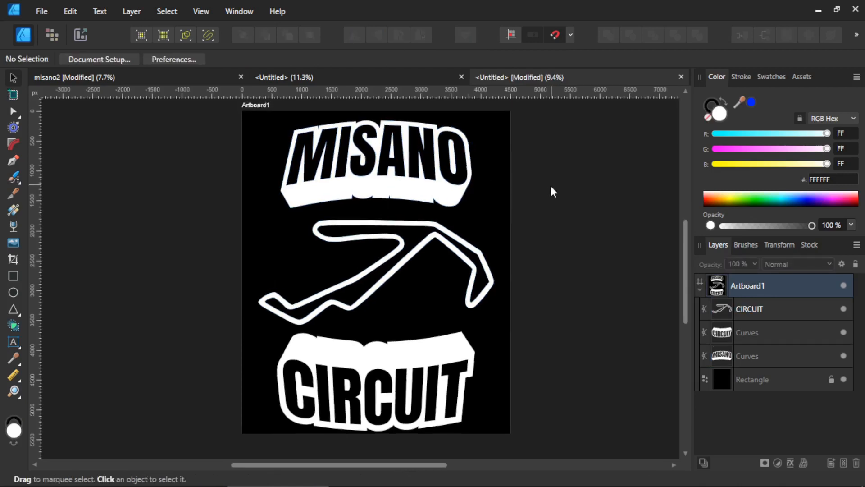
Nudge the track outline slightly up to balance its gaps to the words above and below
{"action": "left_click", "coordinate": [427, 239]}
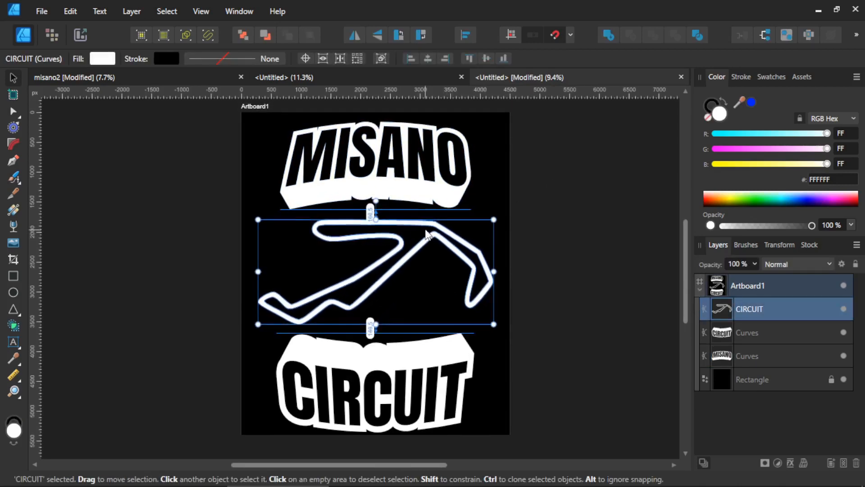
{"action": "left_click", "coordinate": [427, 191]}
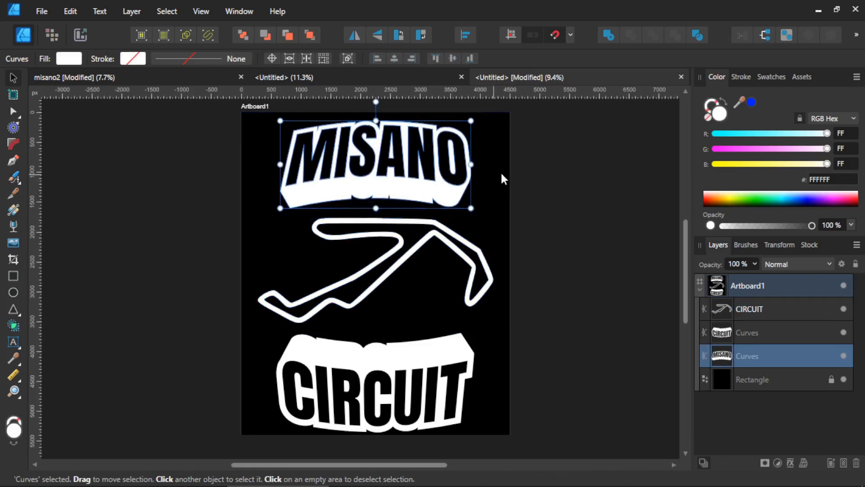
{"action": "left_click", "coordinate": [558, 166]}
{"action": "scroll", "coordinate": [548, 183], "scroll_direction": "down", "scroll_amount": 2}
{"action": "scroll", "coordinate": [557, 183], "scroll_direction": "up", "scroll_amount": 2}
{"action": "left_click_drag", "start_coordinate": [564, 189], "coordinate": [557, 196]}
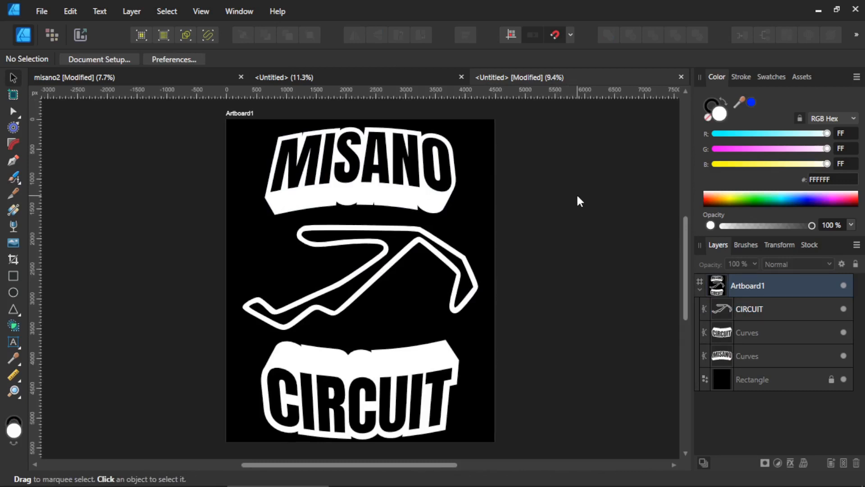
Widen the MISANO lettering about its centre to nearly the width of the track outline, keeping its height
{"action": "left_click", "coordinate": [422, 195]}
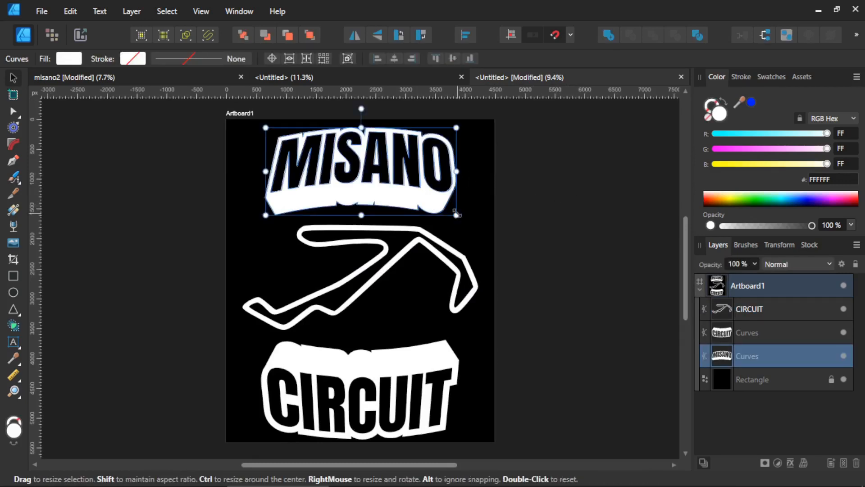
{"action": "left_click_drag", "start_coordinate": [457, 216], "coordinate": [471, 215]}
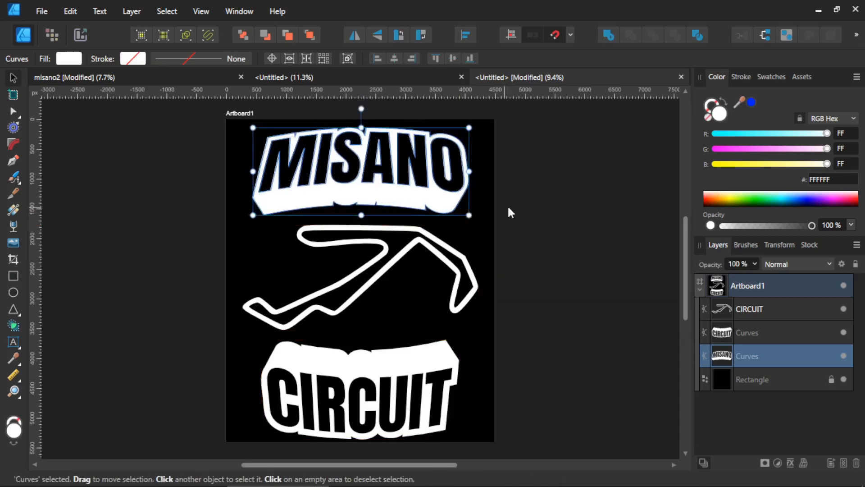
{"action": "left_click", "coordinate": [520, 200]}
{"action": "scroll", "coordinate": [532, 212], "scroll_direction": "down", "scroll_amount": 2}
{"action": "scroll", "coordinate": [559, 220], "scroll_direction": "up", "scroll_amount": 1}
{"action": "scroll", "coordinate": [550, 224], "scroll_direction": "right", "scroll_amount": 2}
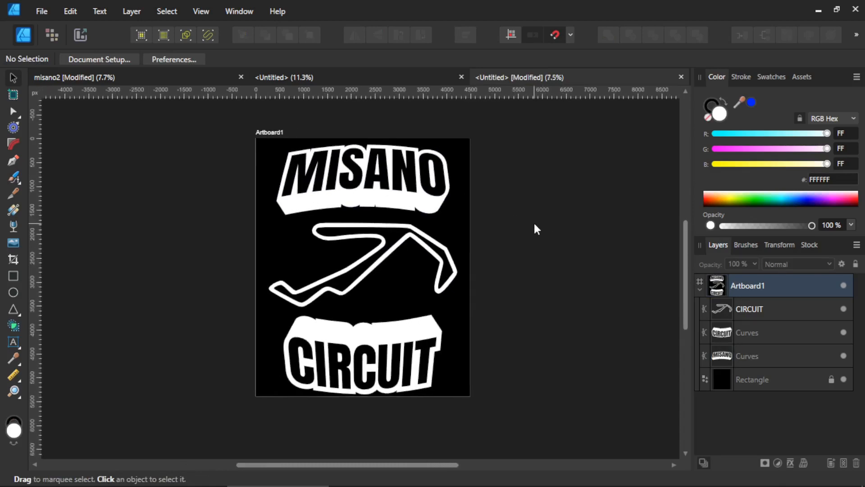
{"action": "scroll", "coordinate": [500, 214], "scroll_direction": "right", "scroll_amount": 2}
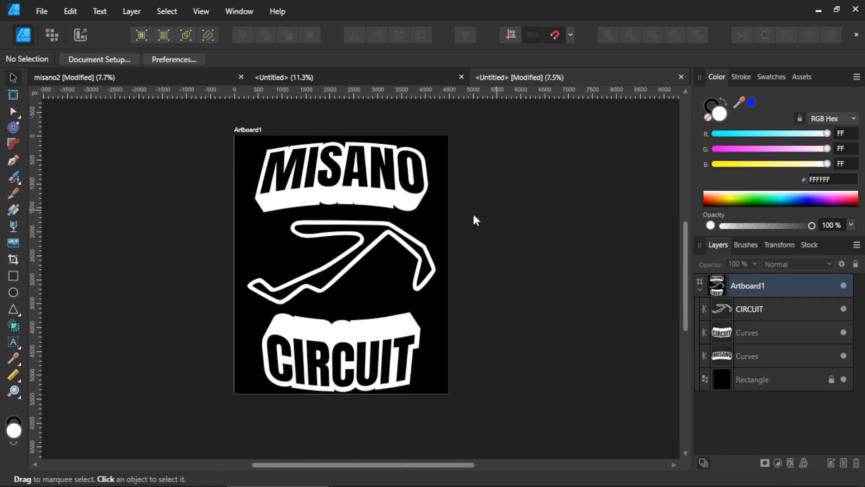
Resize the MISANO lettering horizontally about its centre to match the width of the CIRCUIT lettering
{"action": "left_click", "coordinate": [411, 201]}
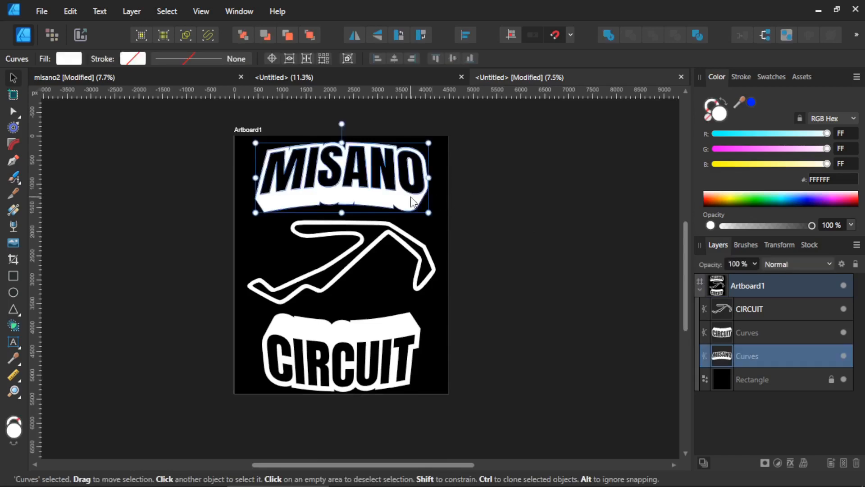
{"action": "scroll", "coordinate": [388, 187], "scroll_direction": "up", "scroll_amount": 2}
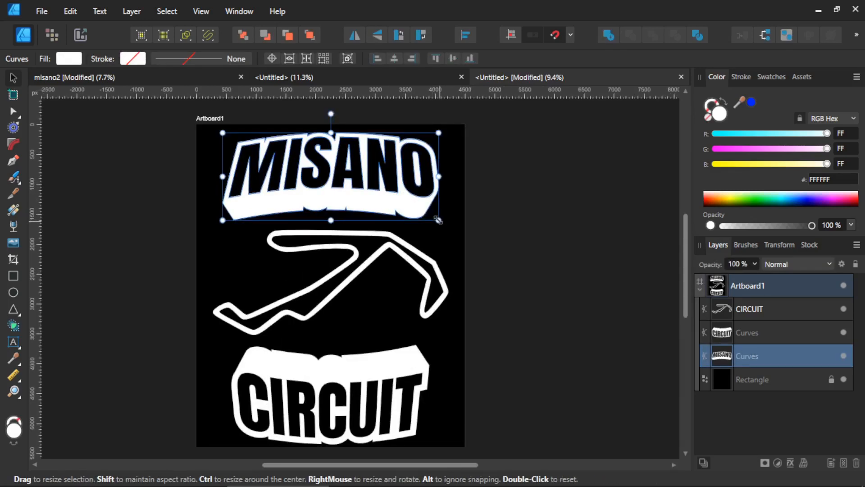
{"action": "left_click_drag", "start_coordinate": [437, 219], "coordinate": [429, 220]}
{"action": "left_click", "coordinate": [488, 213]}
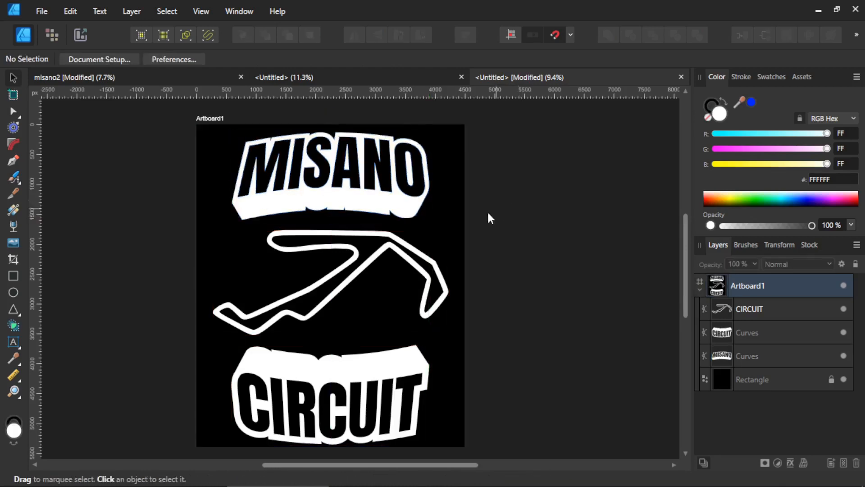
{"action": "scroll", "coordinate": [485, 218], "scroll_direction": "down", "scroll_amount": 1}
{"action": "left_click_drag", "start_coordinate": [528, 218], "coordinate": [508, 219]}
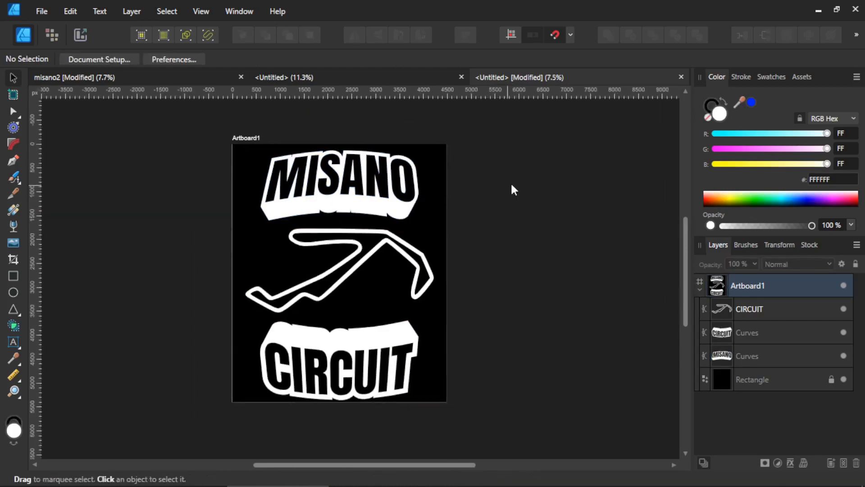
{"action": "left_click_drag", "start_coordinate": [578, 187], "coordinate": [564, 186]}
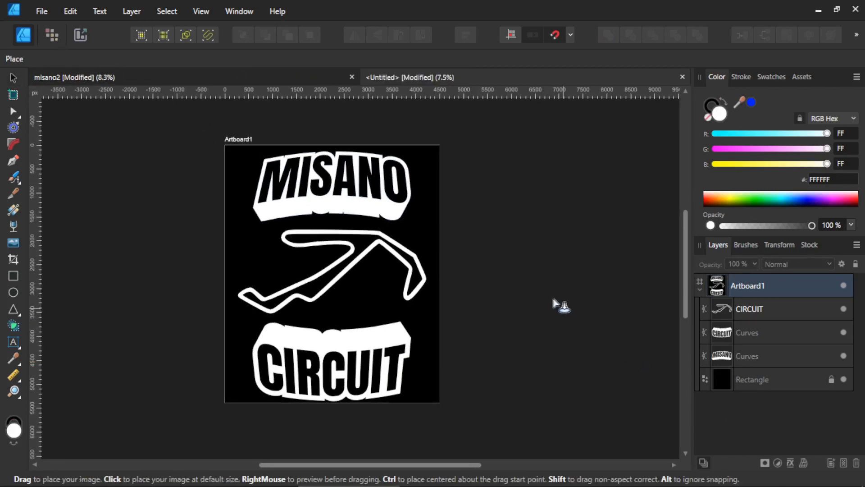
Place the SG-Dirt-Texture-09.png image and fit it from the artboard's top-left corner over the artboard's full height
{"action": "left_click", "coordinate": [516, 266]}
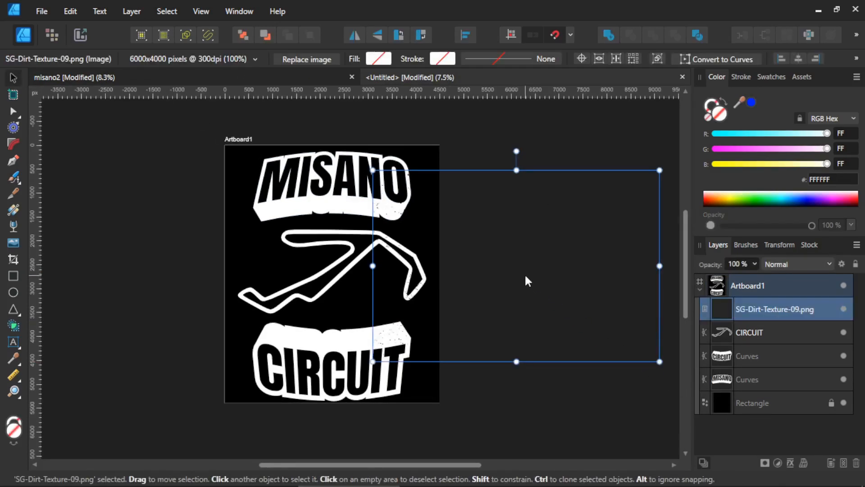
{"action": "left_click_drag", "start_coordinate": [552, 282], "coordinate": [397, 251]}
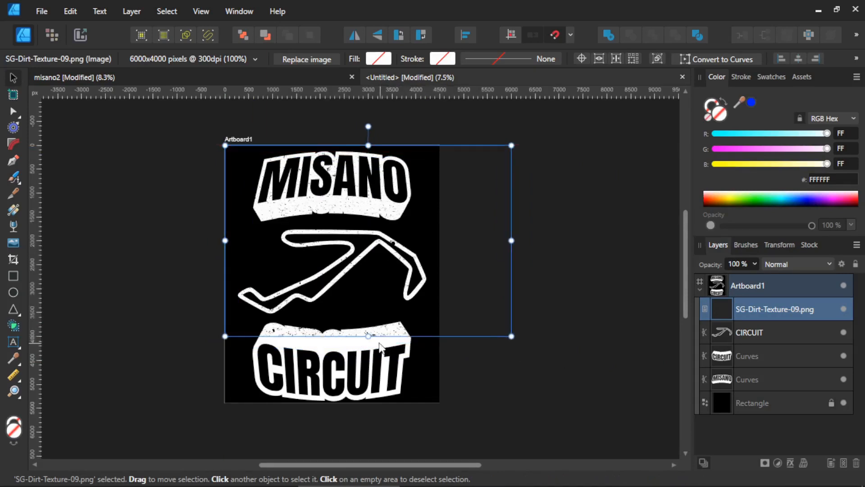
{"action": "left_click_drag", "start_coordinate": [368, 336], "coordinate": [368, 404]}
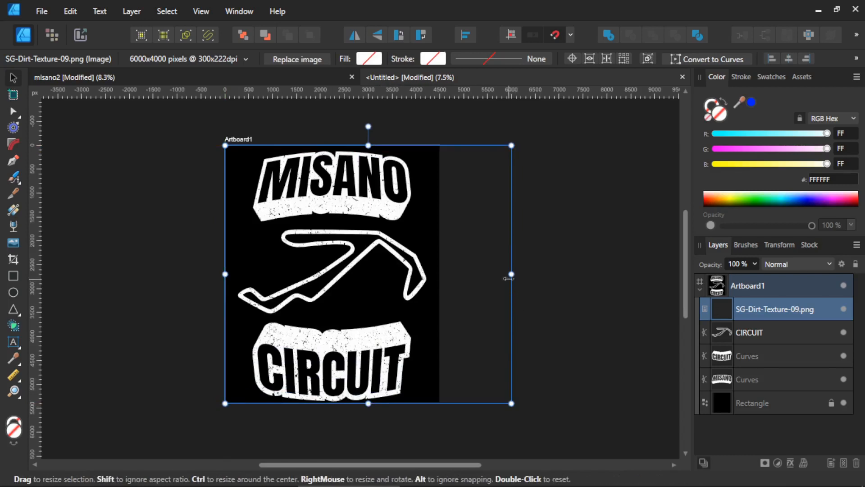
Merge the track outline and the MISANO and CIRCUIT lettering into one shape with the Add operation
{"action": "left_click", "coordinate": [726, 334]}
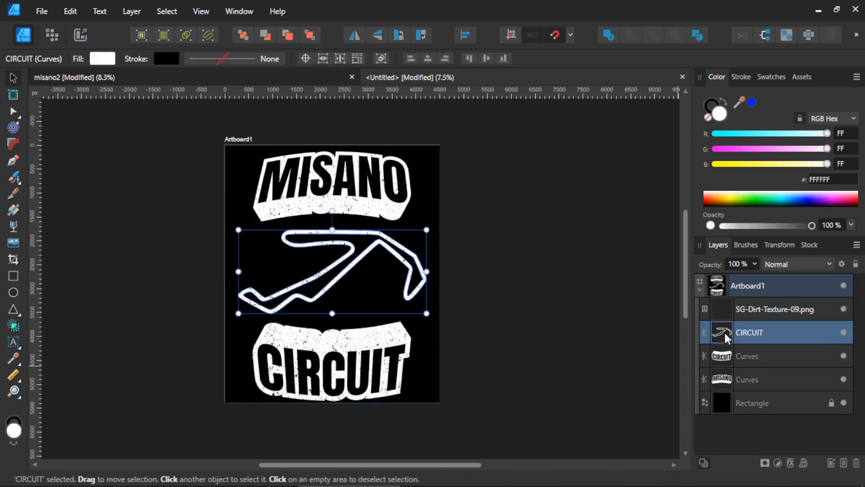
{"action": "left_click", "coordinate": [725, 381], "text": "shift"}
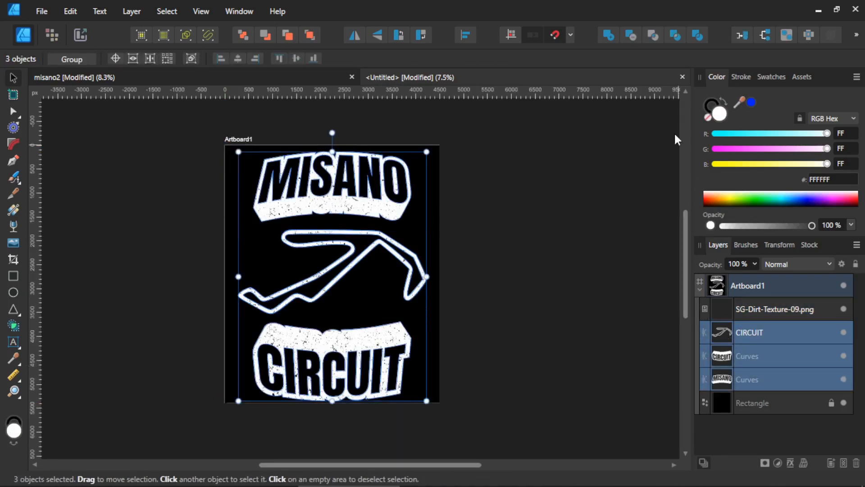
{"action": "left_click", "coordinate": [608, 34]}
Clip the SG-Dirt-Texture-09.png layer inside the merged white curves
{"action": "left_click_drag", "start_coordinate": [721, 310], "coordinate": [741, 333]}
{"action": "left_click", "coordinate": [492, 198]}
{"action": "left_click_drag", "start_coordinate": [512, 210], "coordinate": [541, 211]}
{"action": "scroll", "coordinate": [368, 242], "scroll_direction": "up", "scroll_amount": 1}
{"action": "left_click_drag", "start_coordinate": [354, 287], "coordinate": [365, 286]}
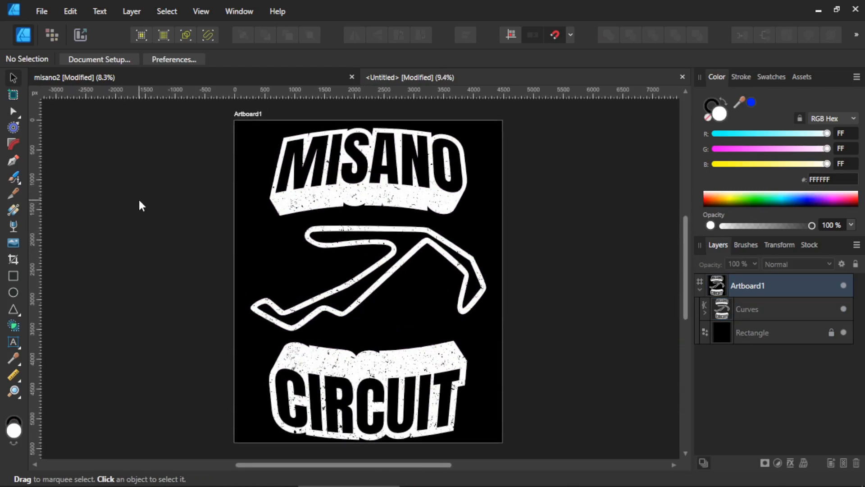
{"action": "left_click_drag", "start_coordinate": [579, 253], "coordinate": [569, 251]}
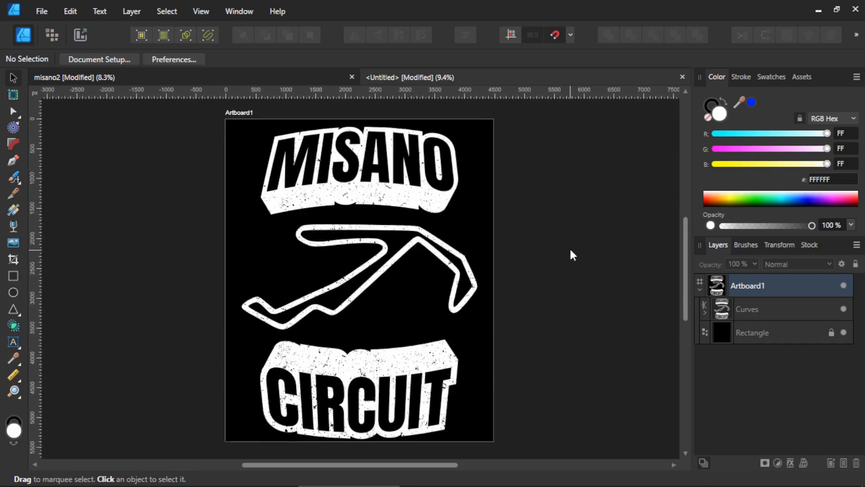